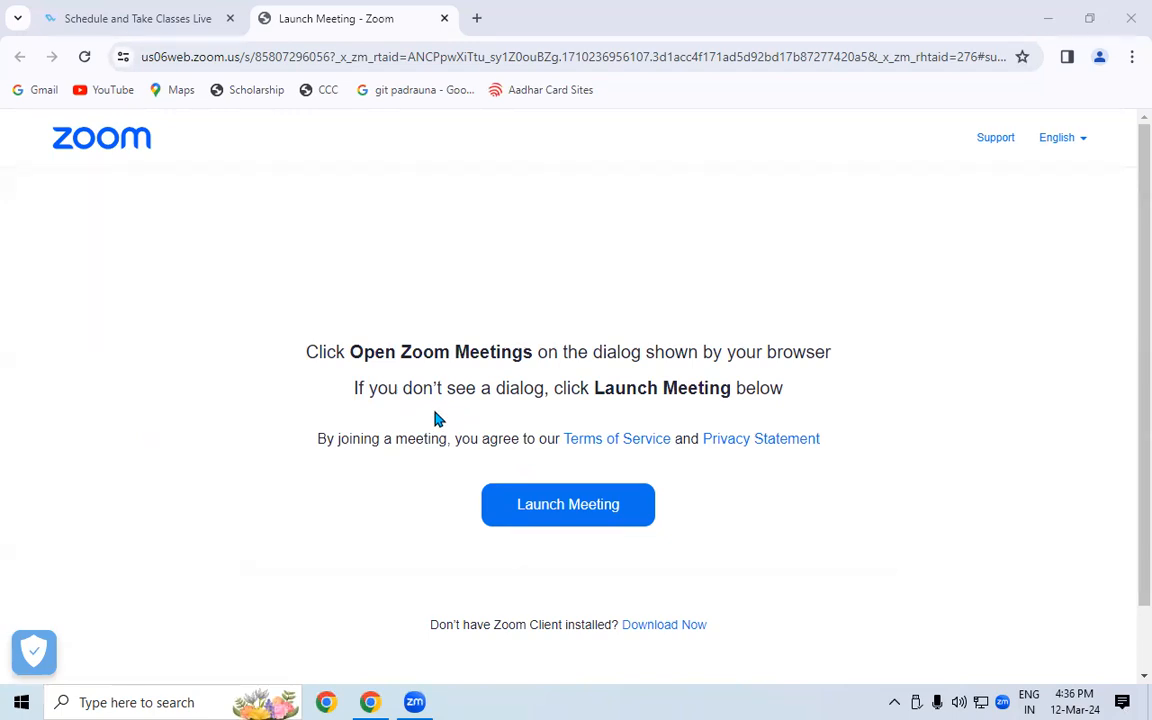
- Launch Paint by running the mspaint command, and close its window
key("super+r")
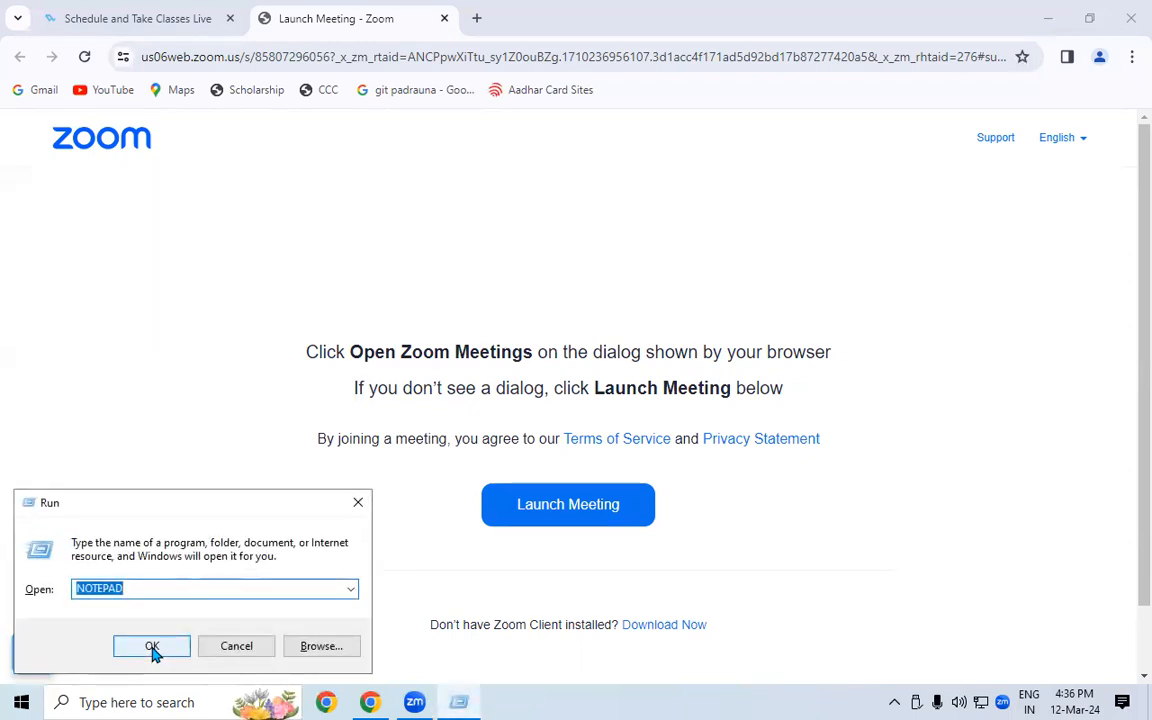
type("ms")
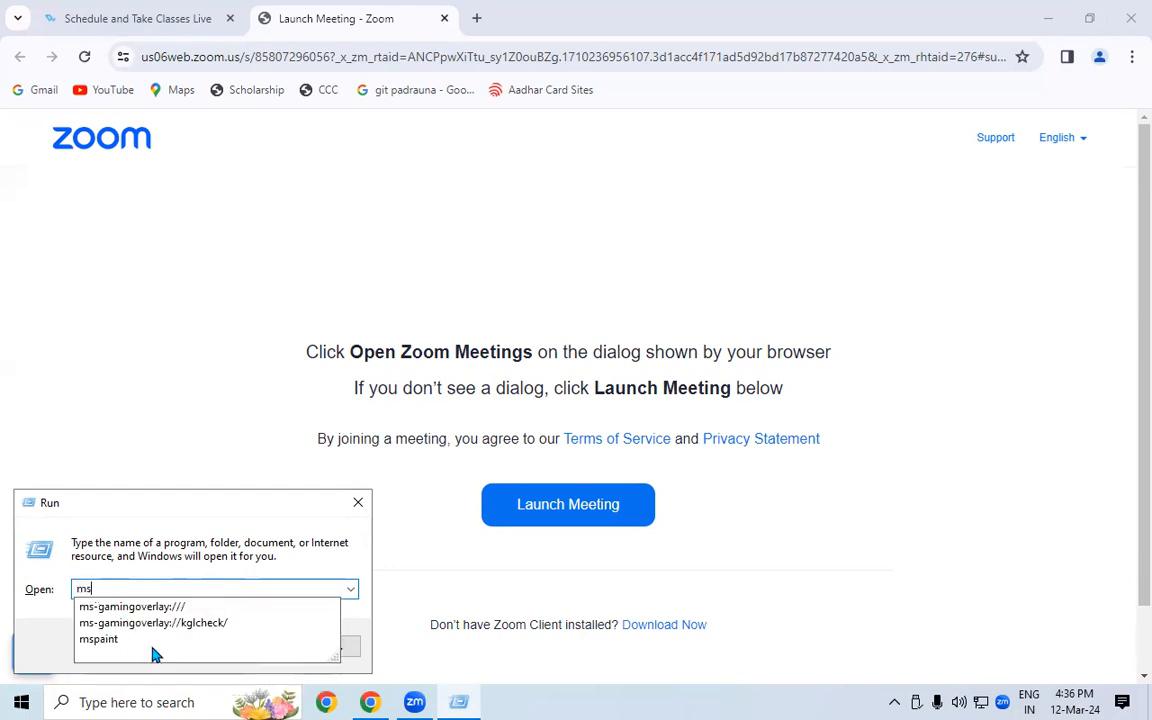
type("paint")
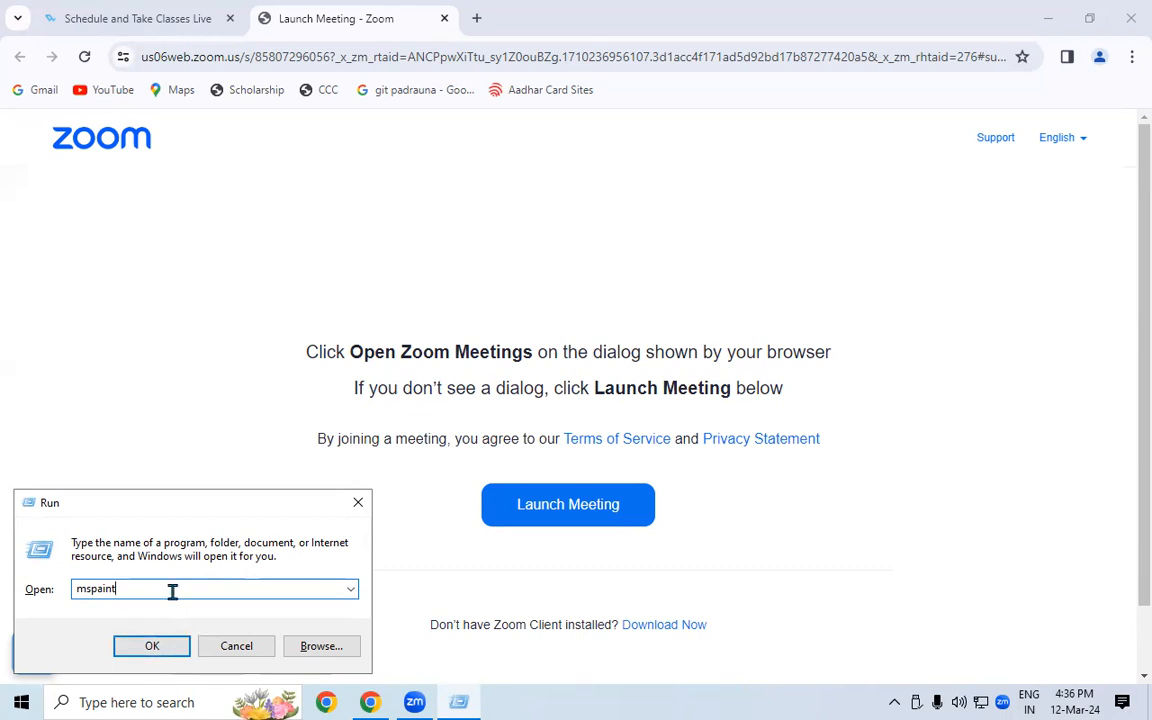
left_click(157, 648)
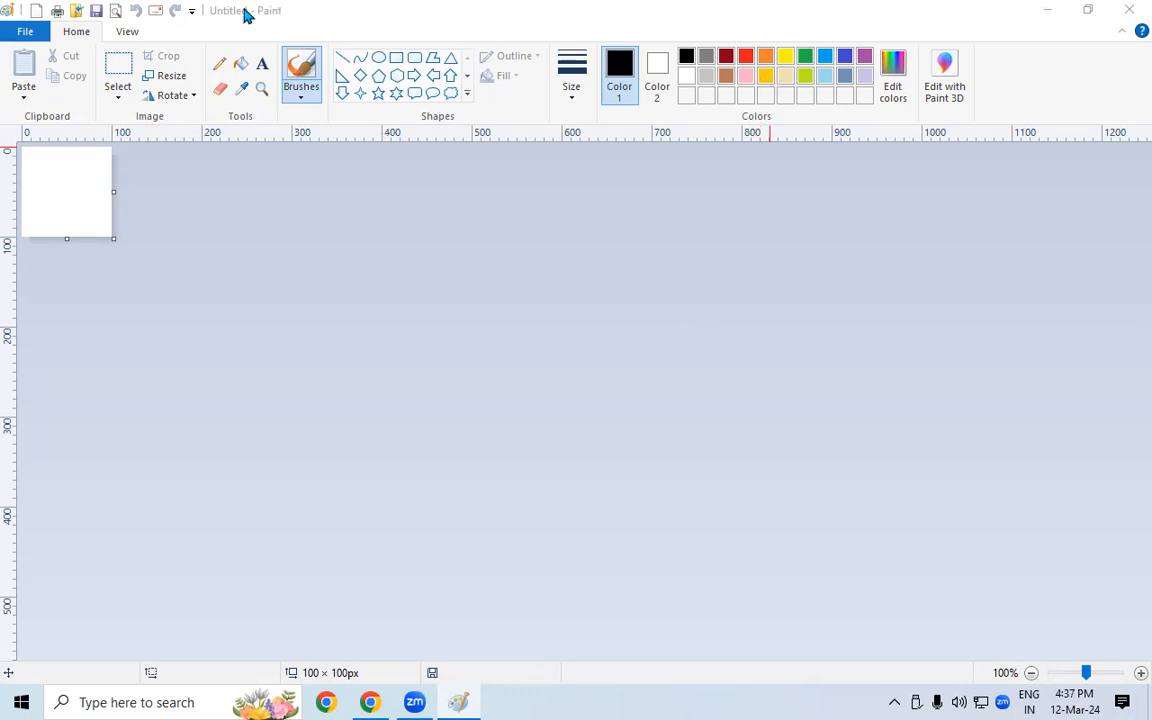
left_click(1130, 9)
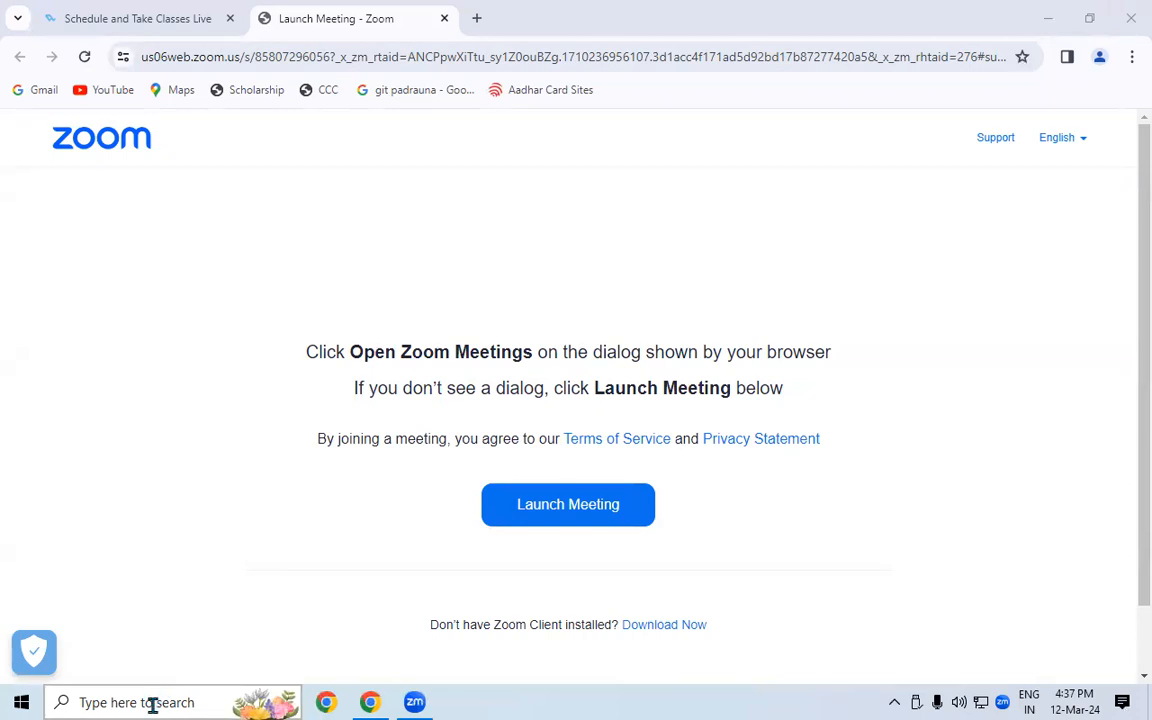
- Open Paint twice through a Windows search for paint, putting its window away each time
left_click(152, 703)
type("pa")
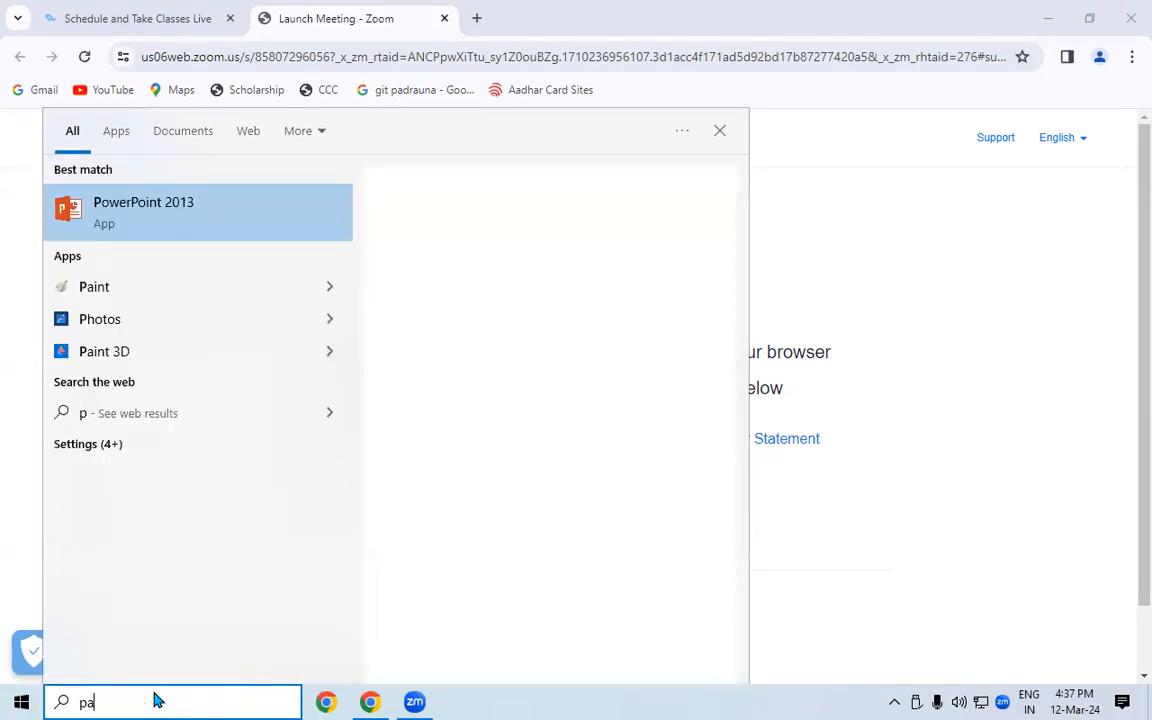
type("int")
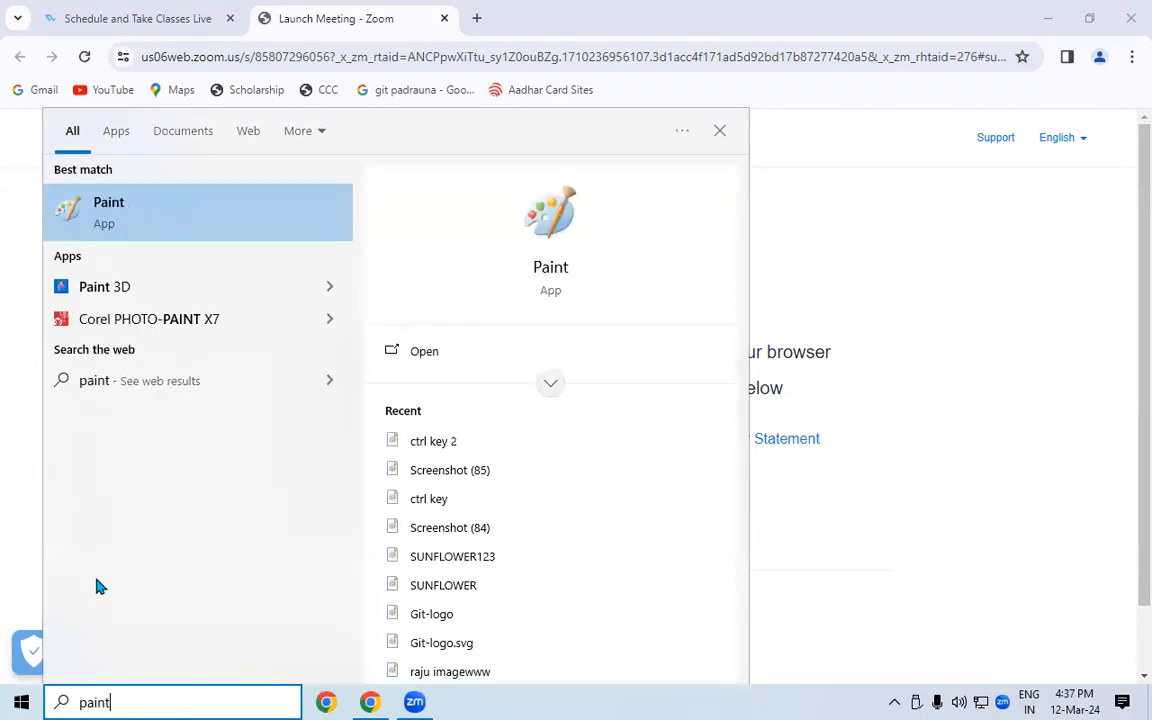
left_click(155, 229)
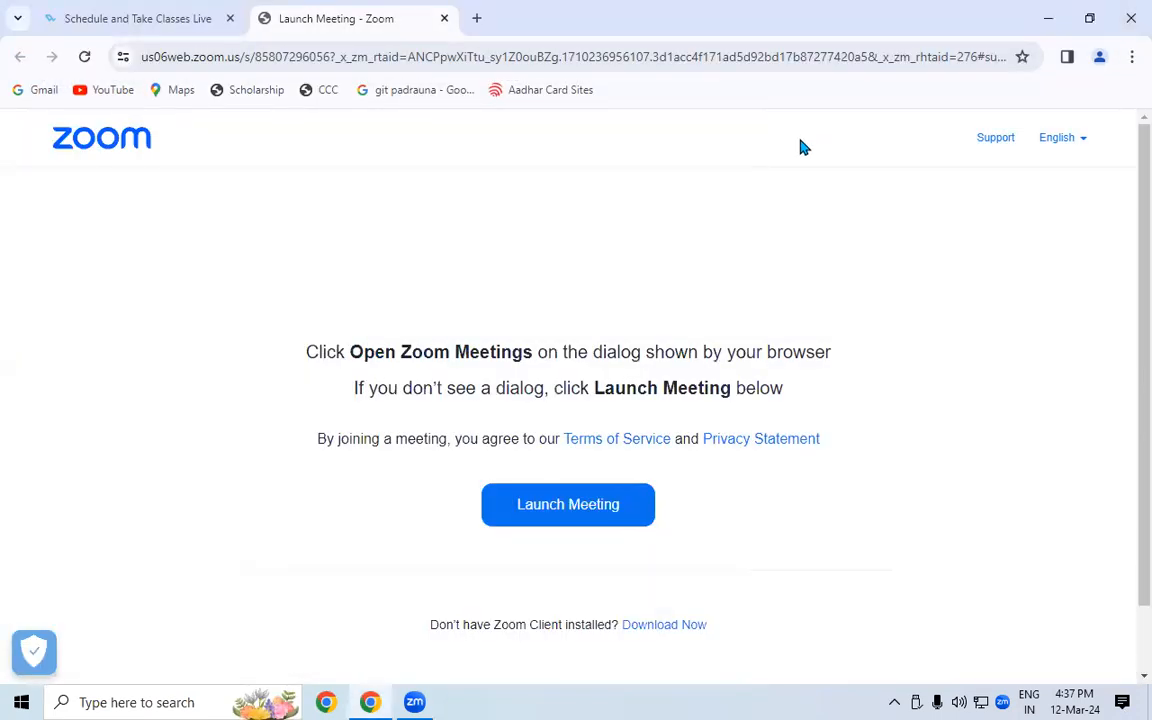
key("super+s")
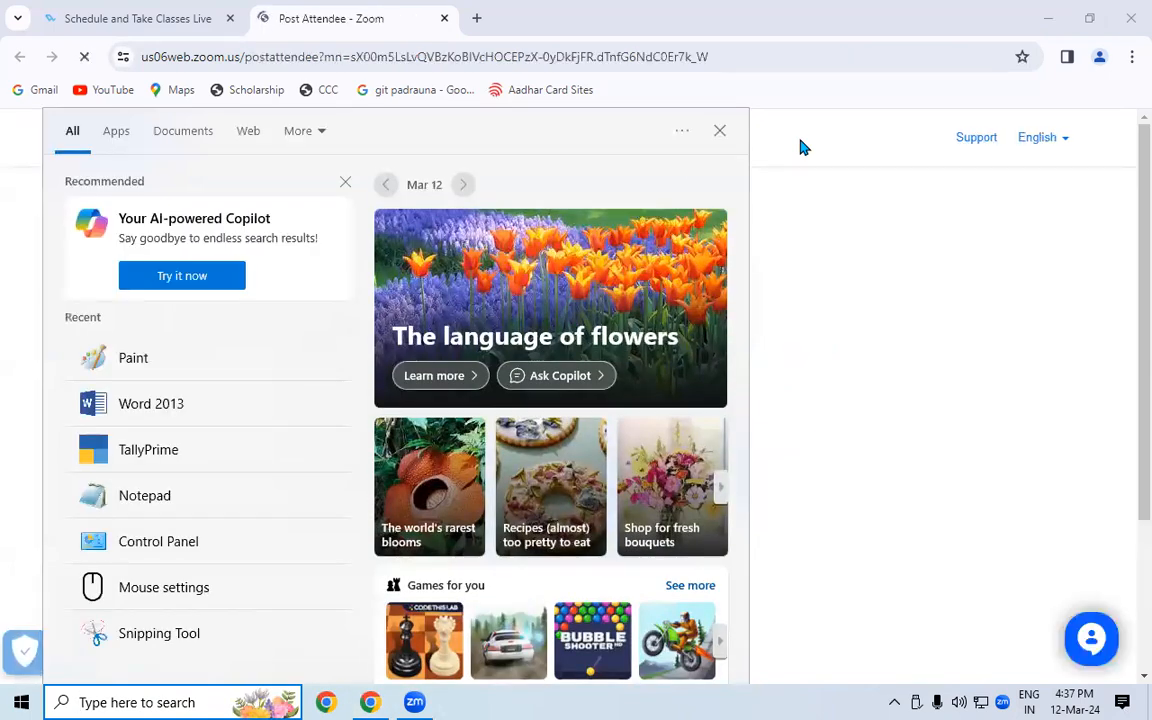
type("paint")
left_click(203, 209)
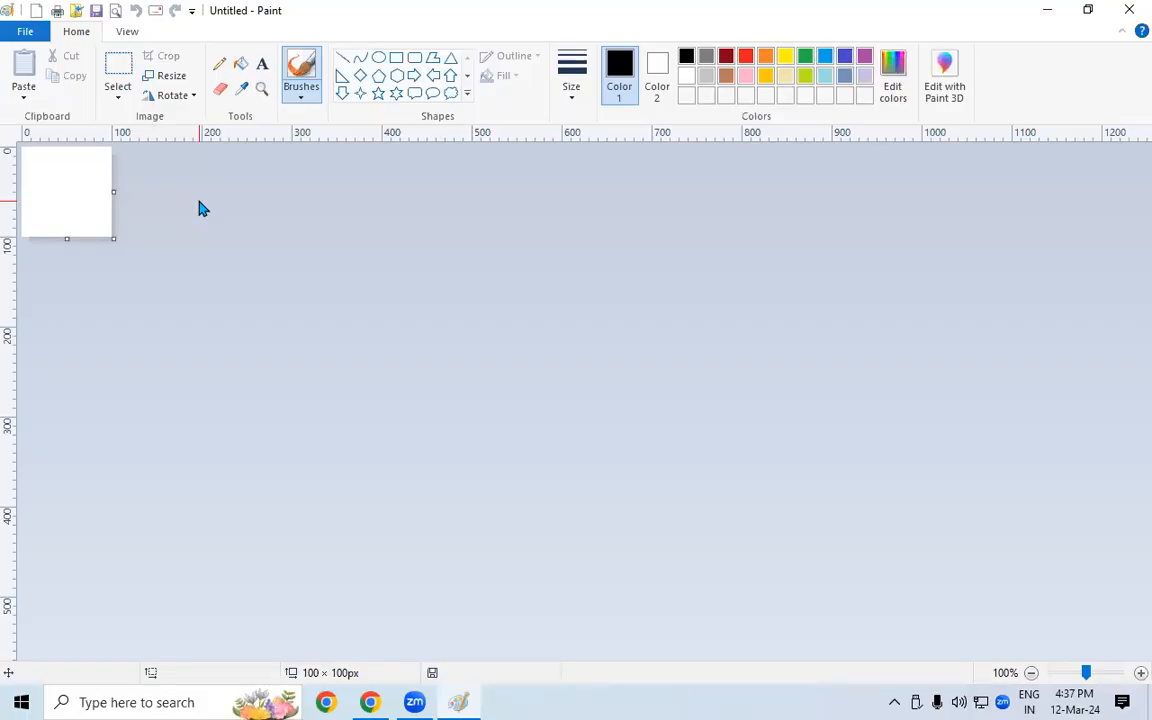
left_click(1046, 11)
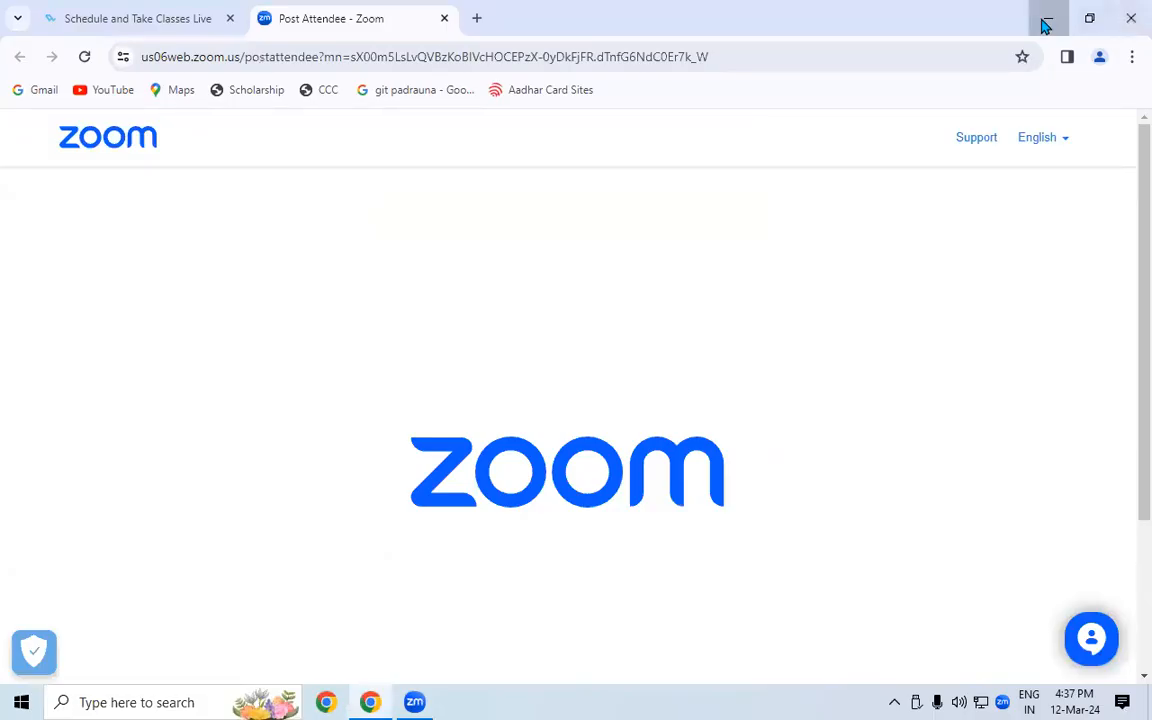
- Minimize the browser and start creating a new shortcut on the desktop
left_click(1046, 22)
right_click(836, 81)
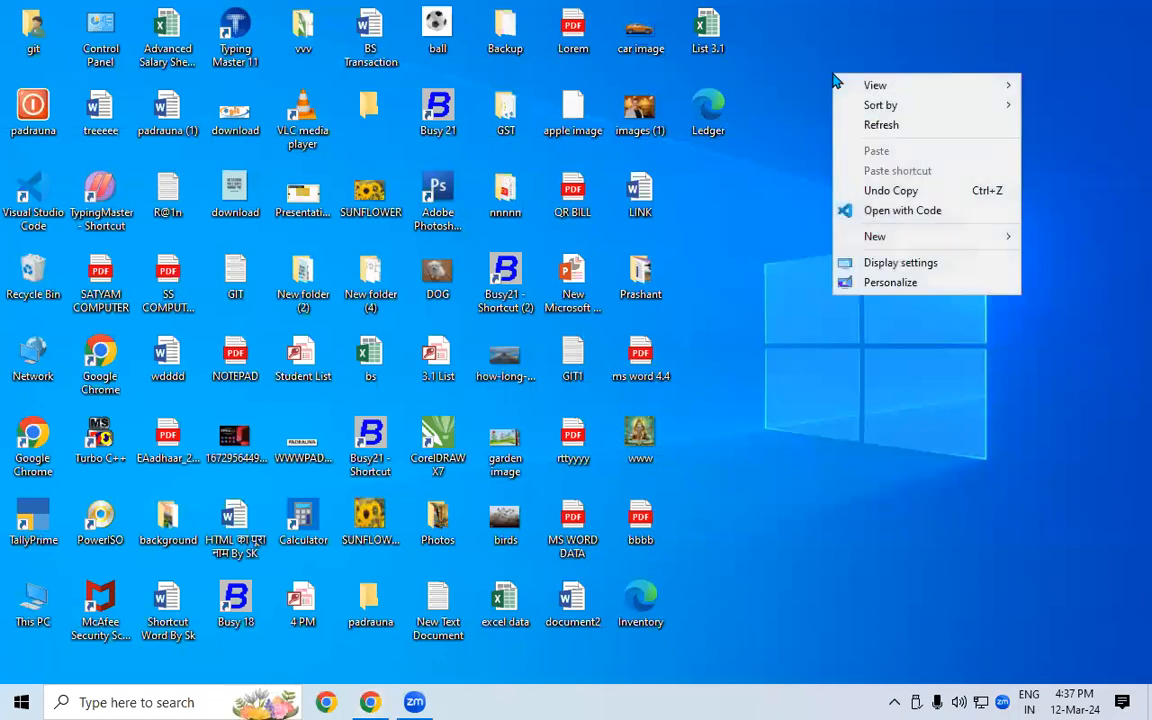
mouse_move(943, 238)
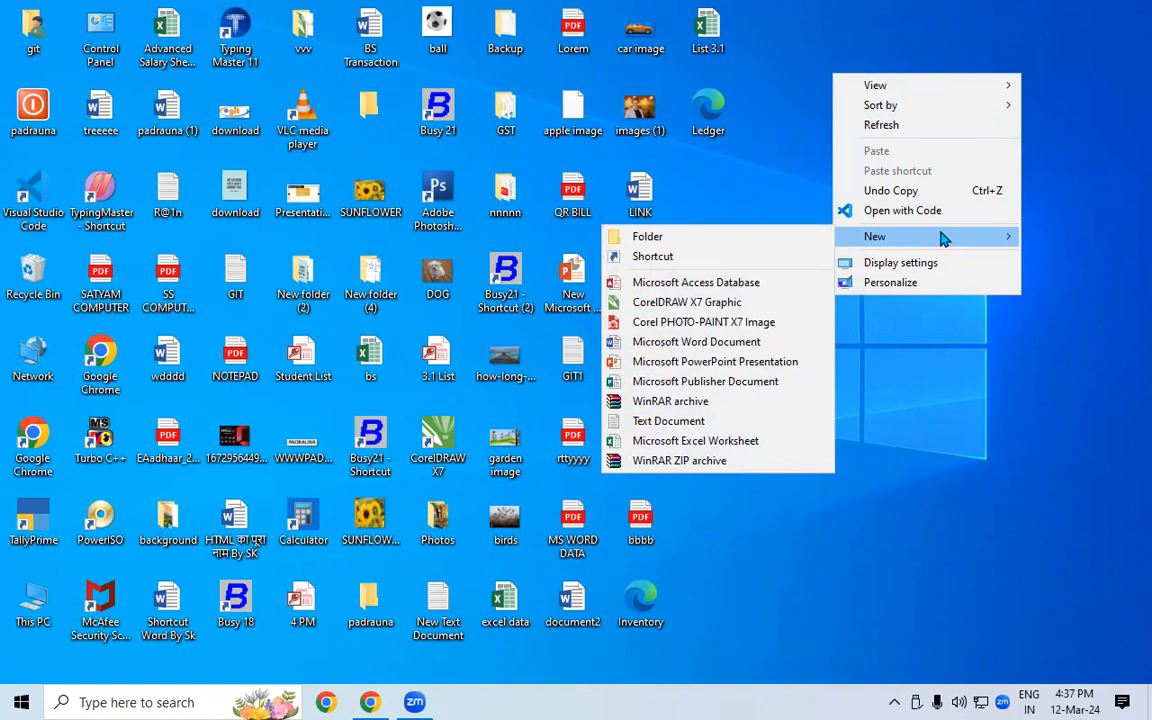
left_click(672, 262)
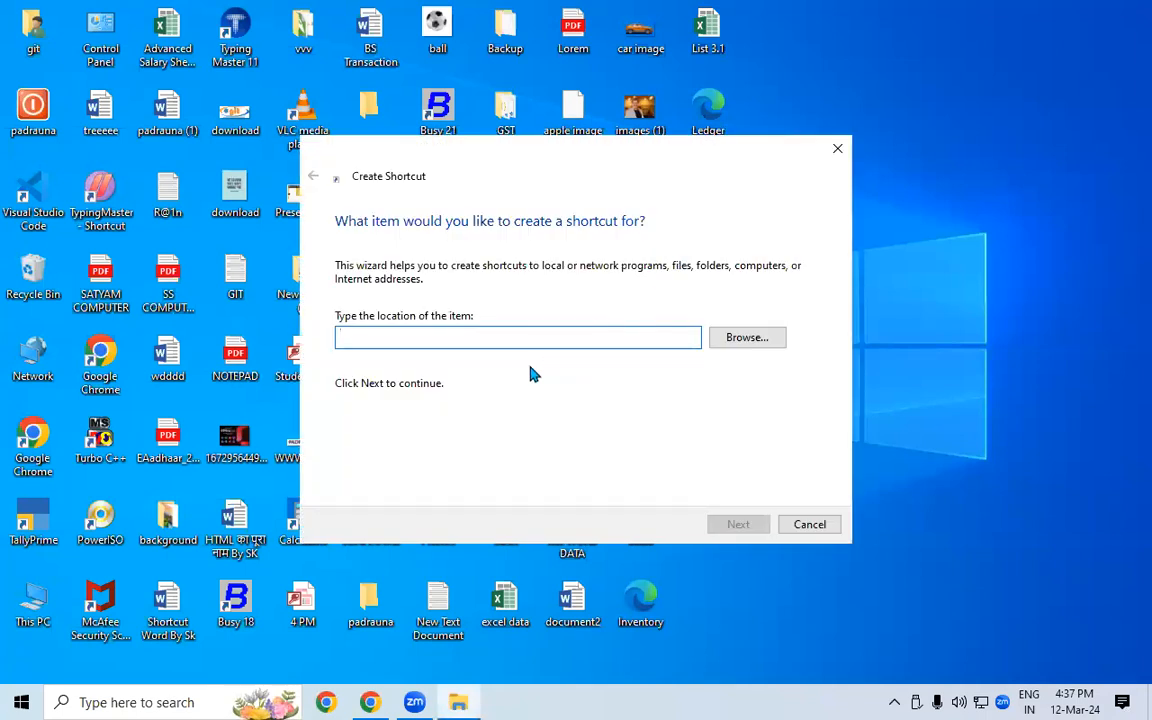
- Try to use paint as the location of the shortcut's item
type("Paint")
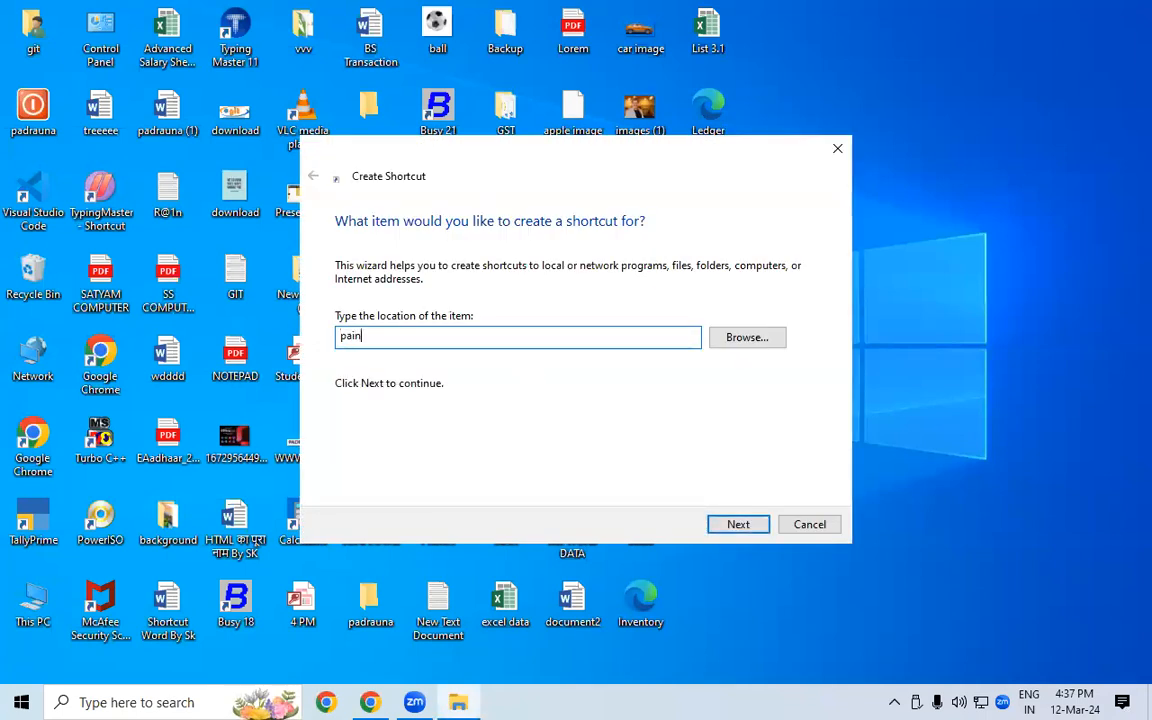
left_click(752, 344)
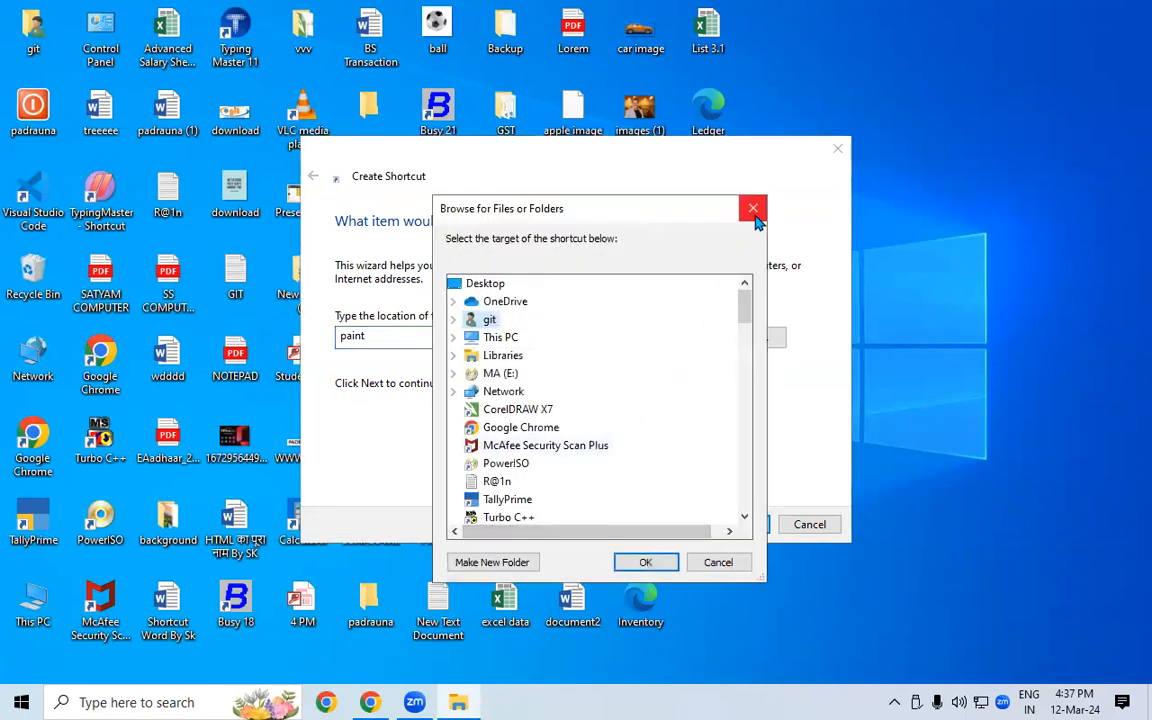
left_click(753, 208)
left_click(748, 530)
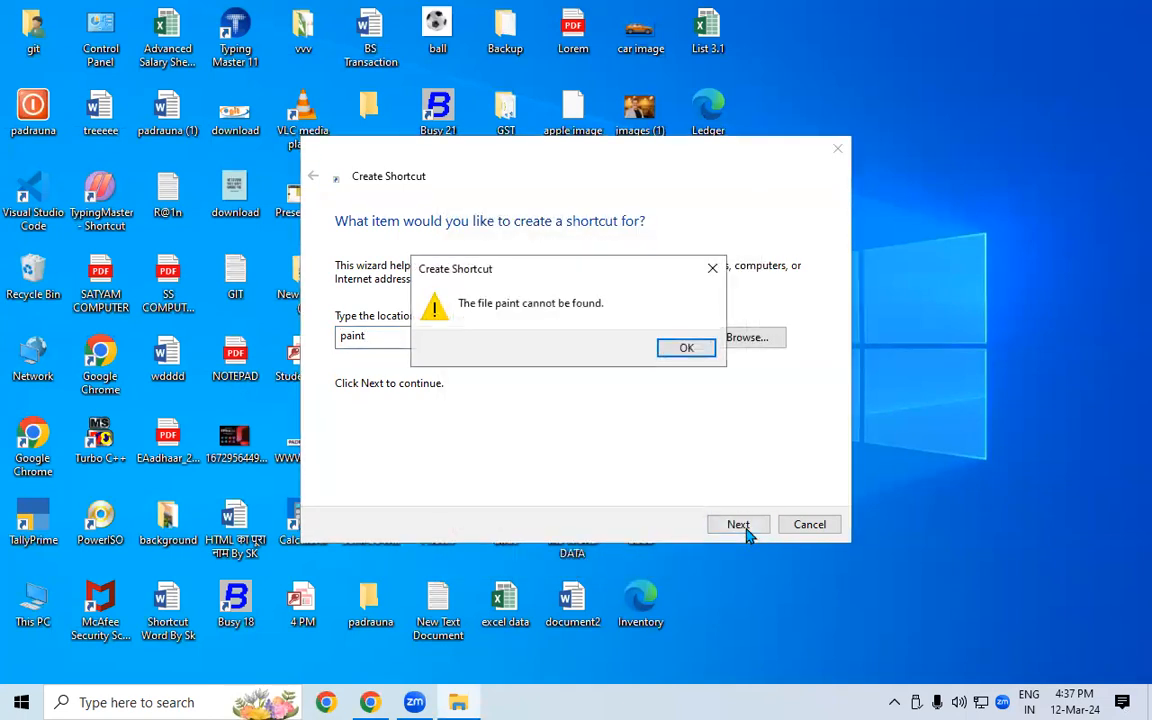
left_click(711, 272)
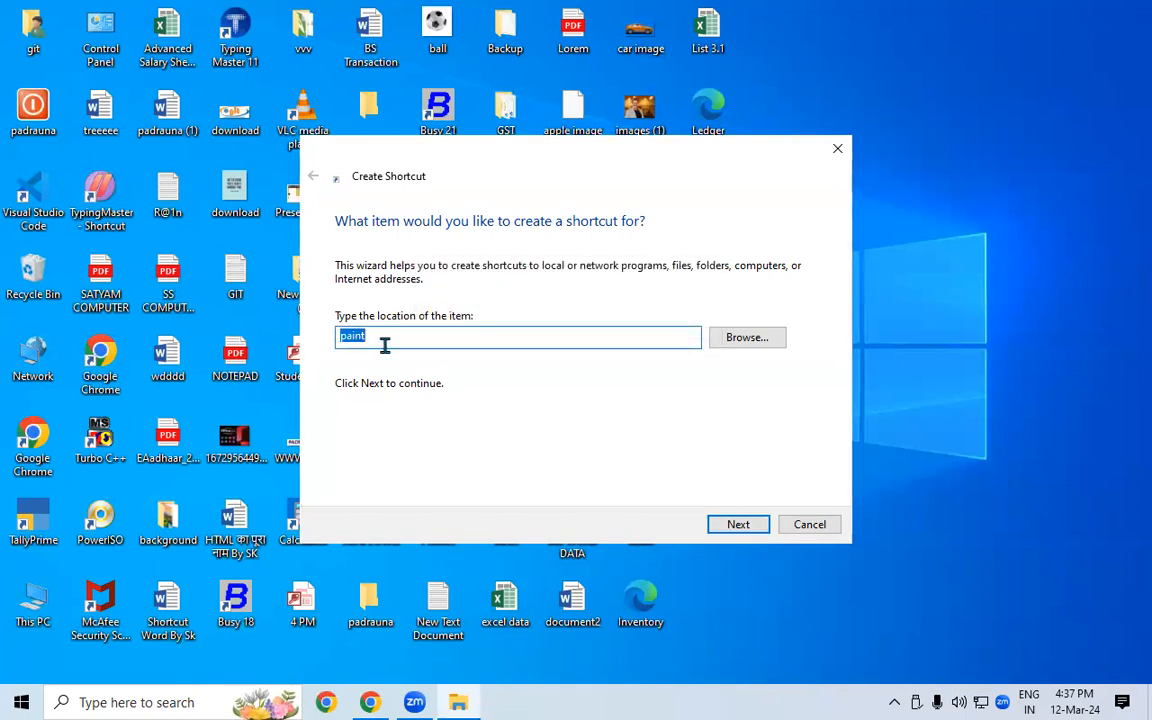
- Set the shortcut's item location to mspaint and create the shortcut with the name mspaint on the desktop
type("msp")
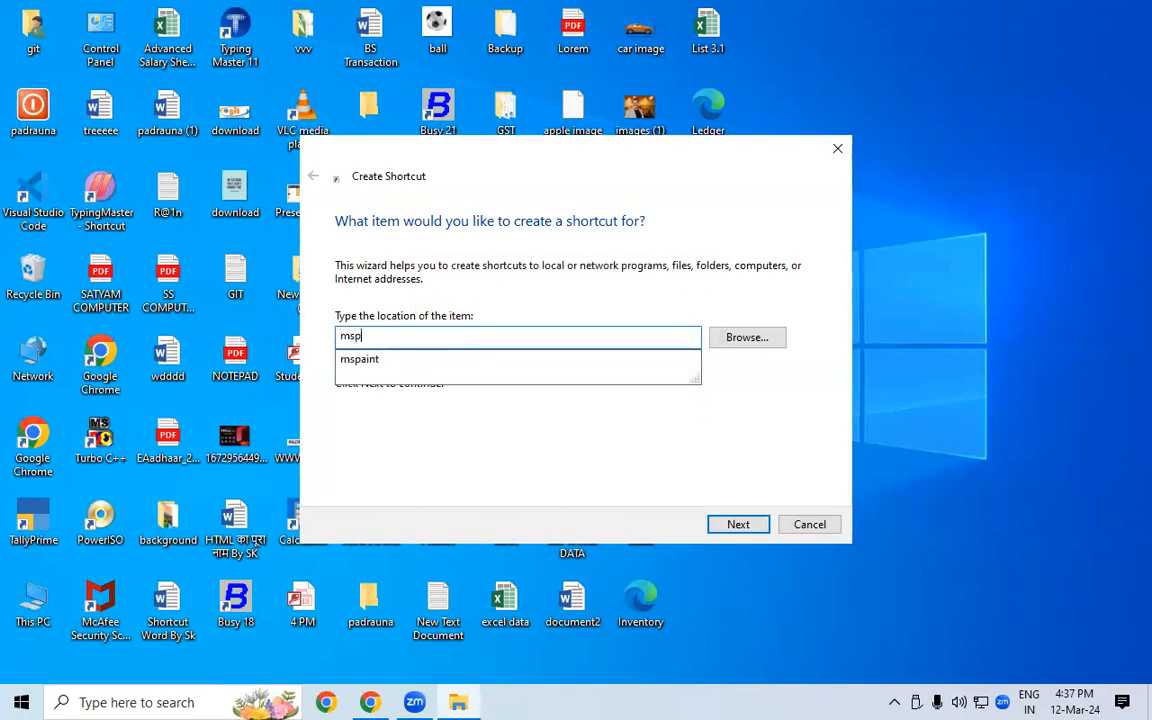
type("aint")
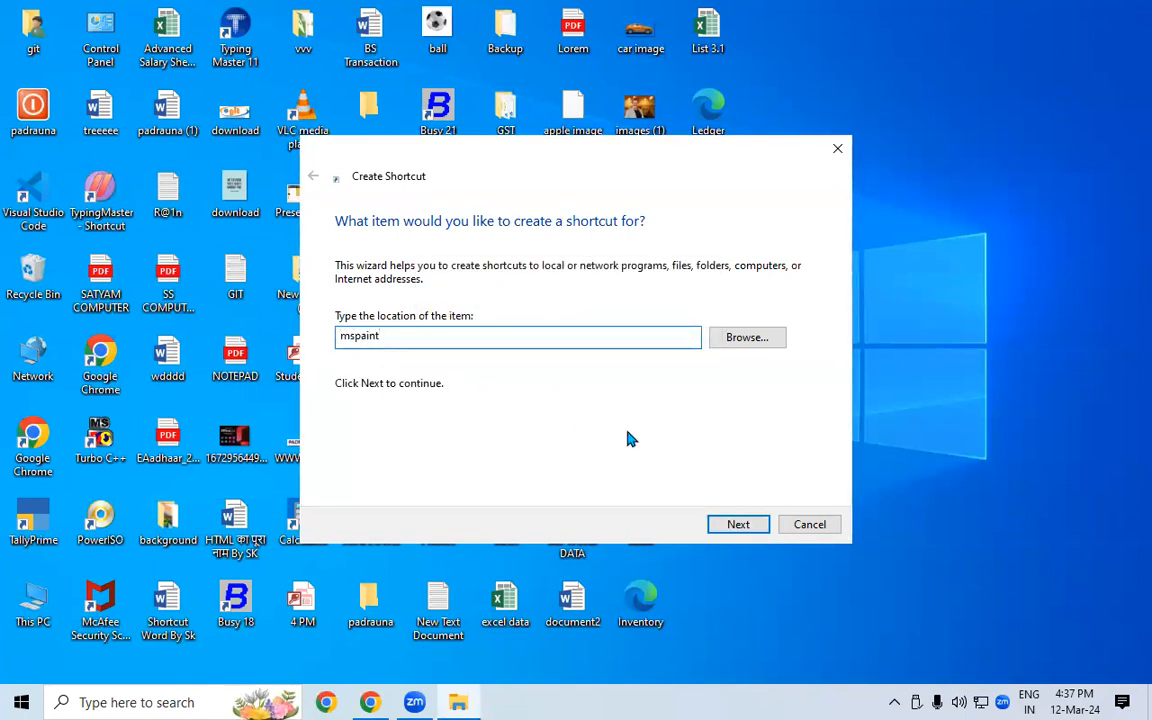
left_click(755, 530)
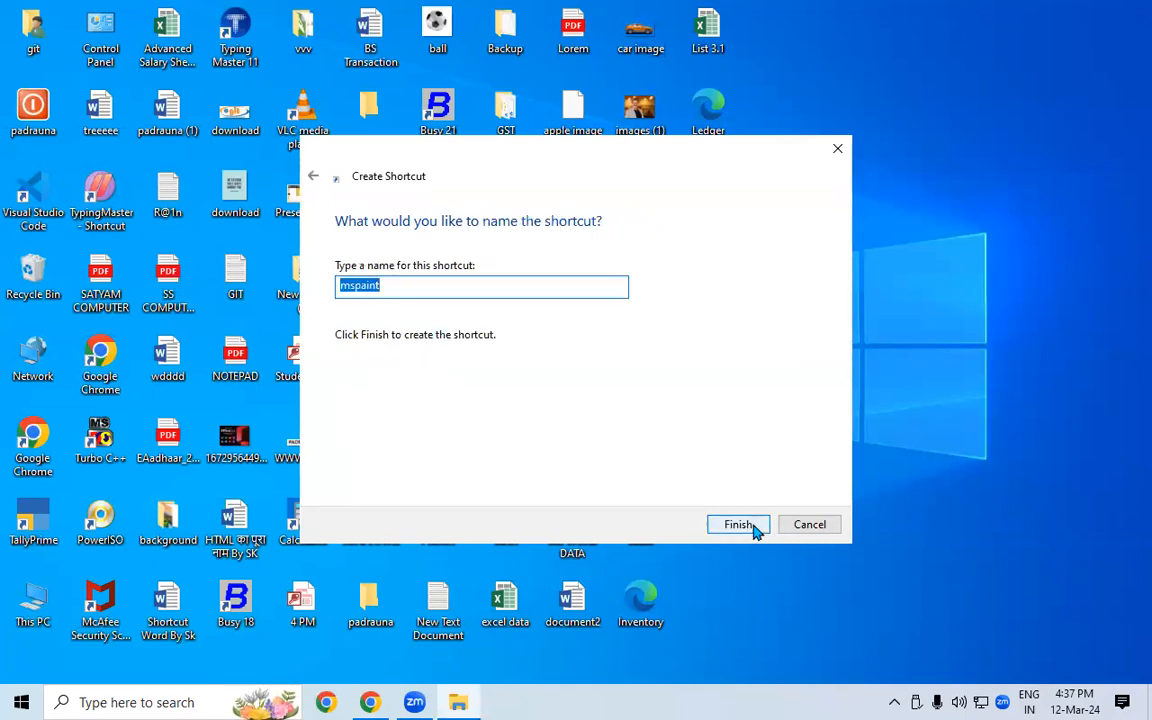
left_click(755, 530)
right_click(952, 178)
left_click(995, 225)
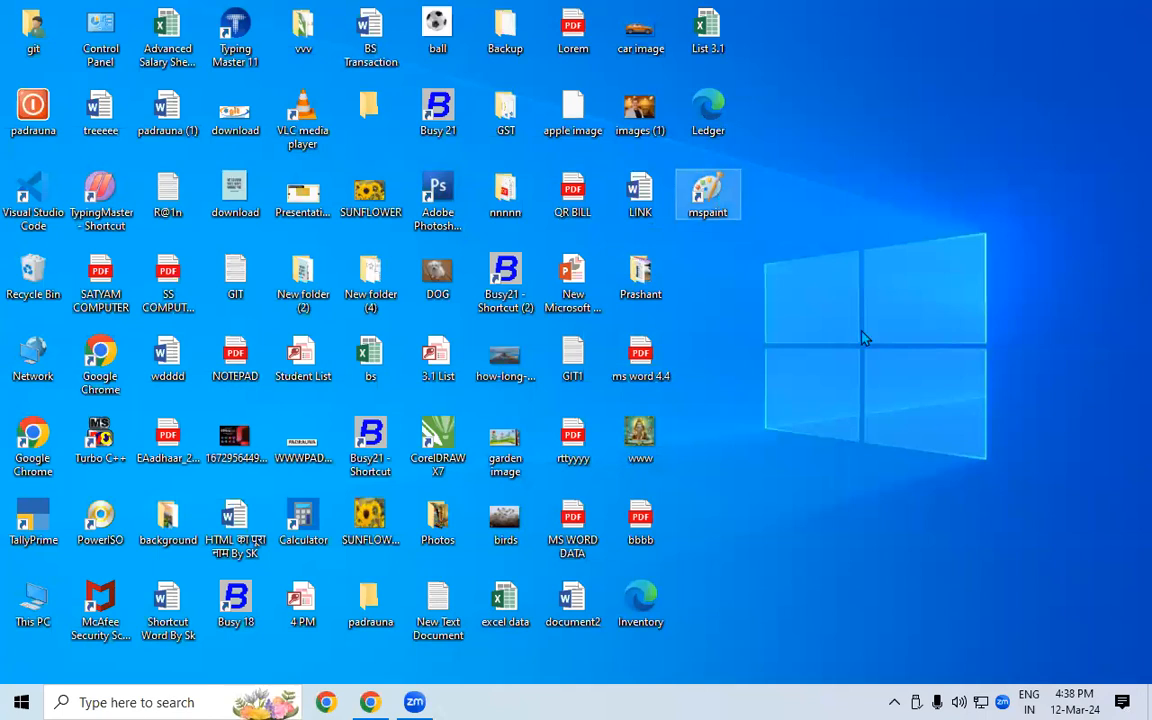
- Launch Paint from the mspaint desktop shortcut, close it and launch it again
double_click(702, 192)
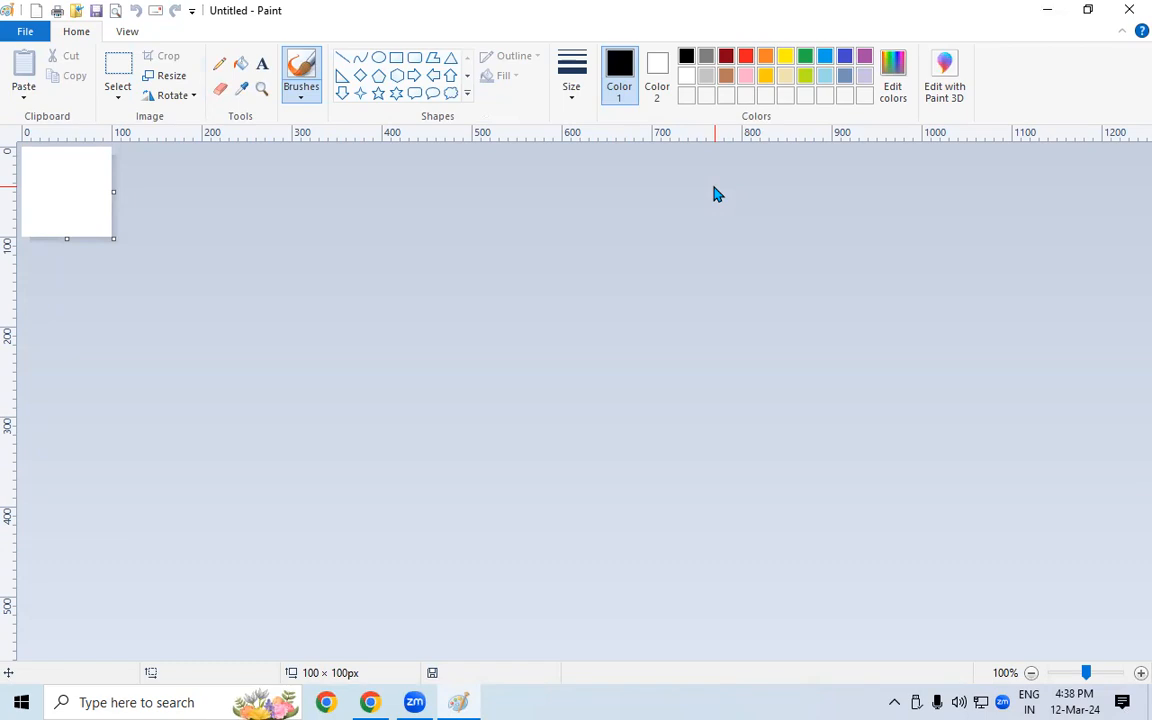
left_click(1129, 10)
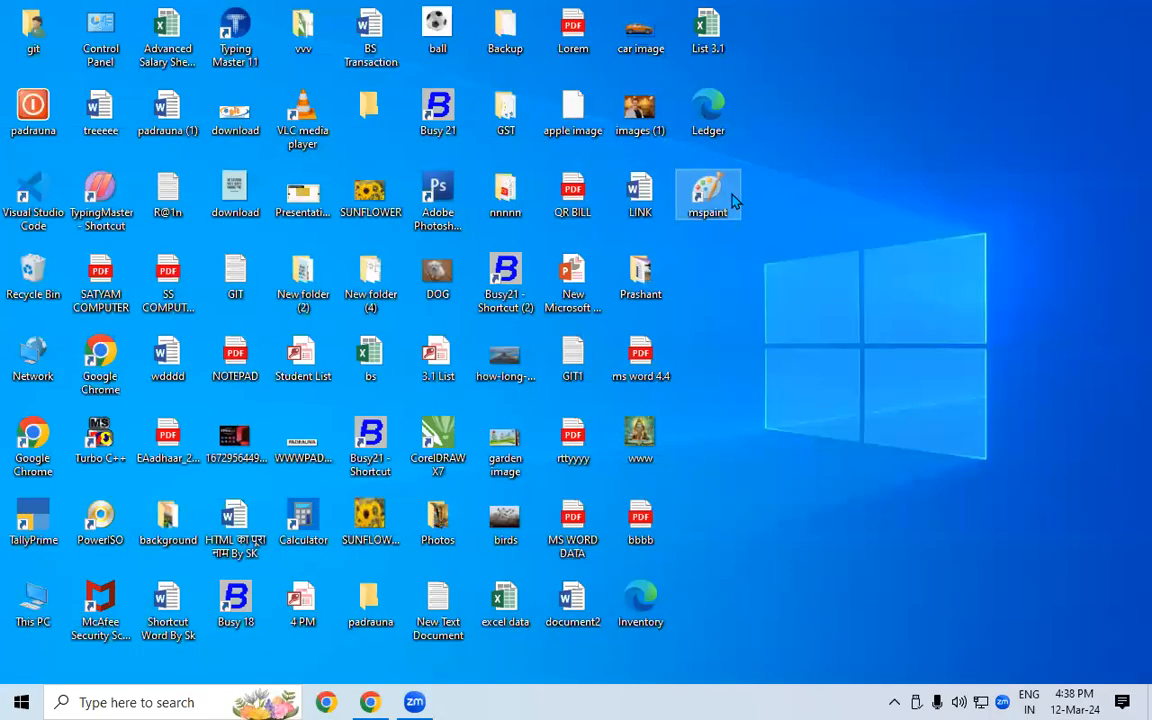
double_click(731, 198)
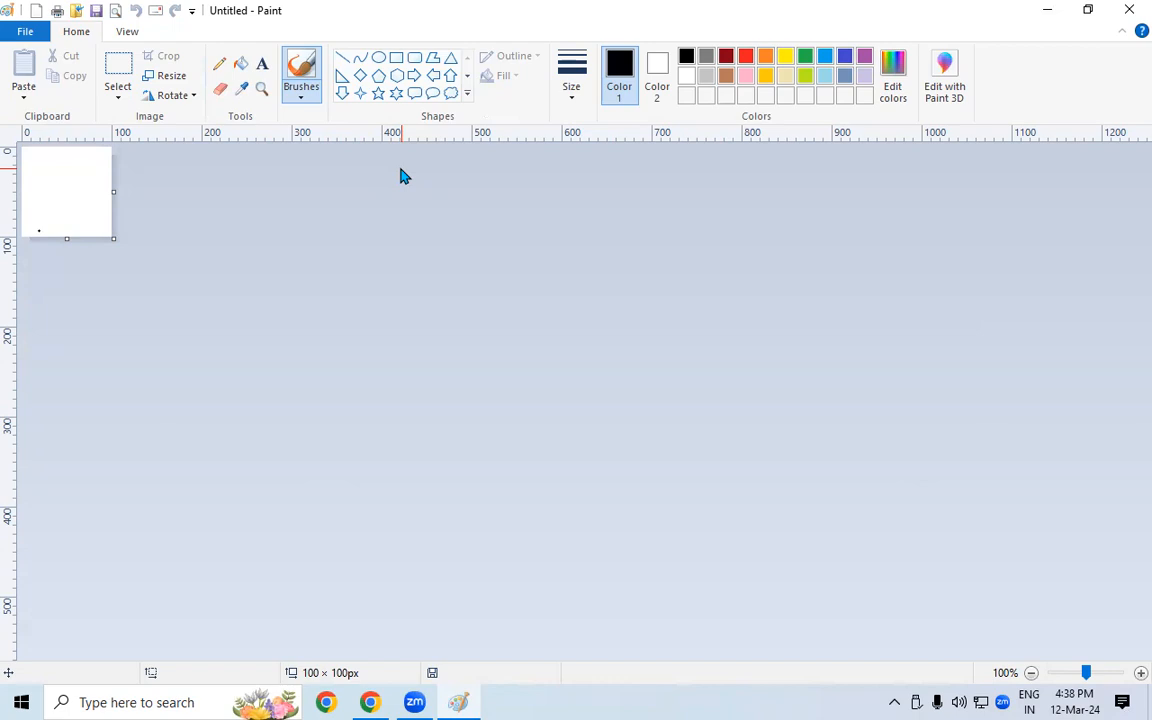
- Restore the Paint window to its smaller size, move it lower on the desktop and maximize it again
left_click(1092, 10)
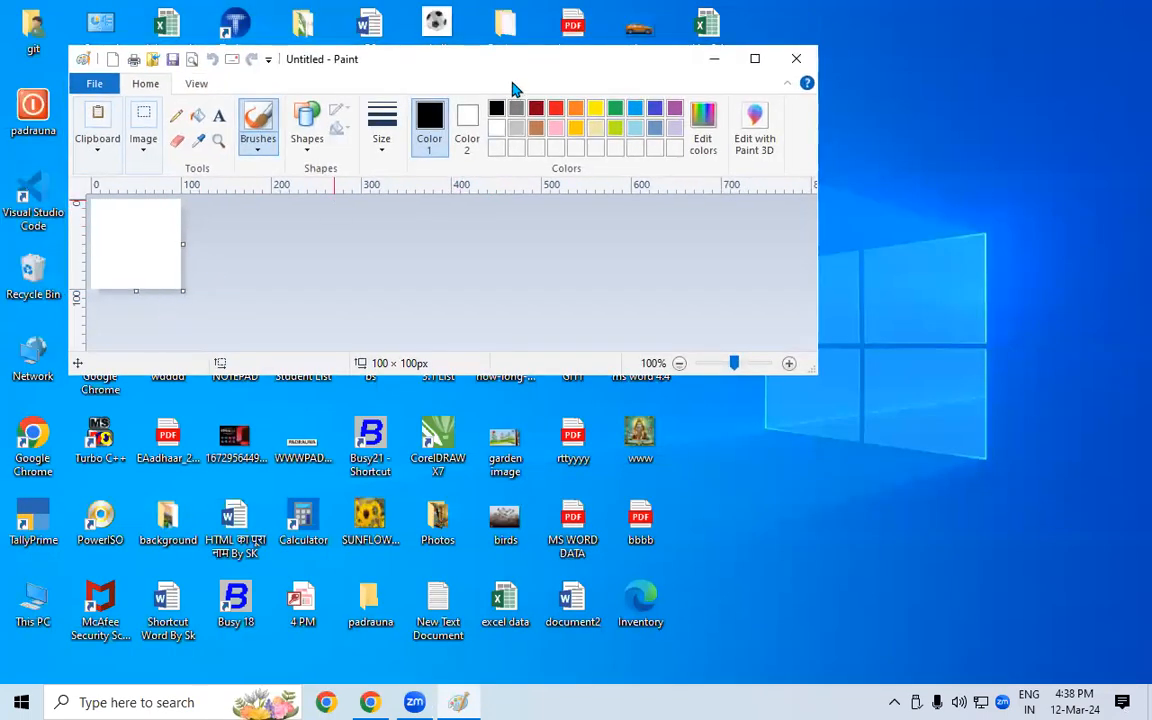
left_click_drag(518, 78, 530, 306)
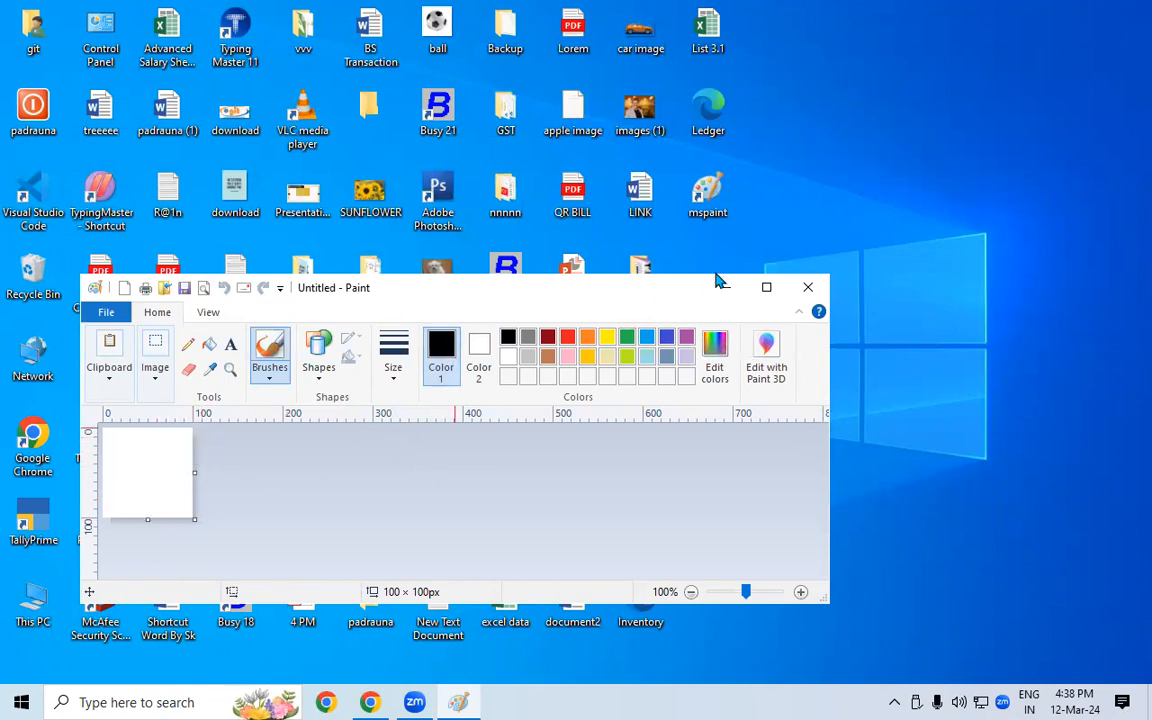
left_click(766, 287)
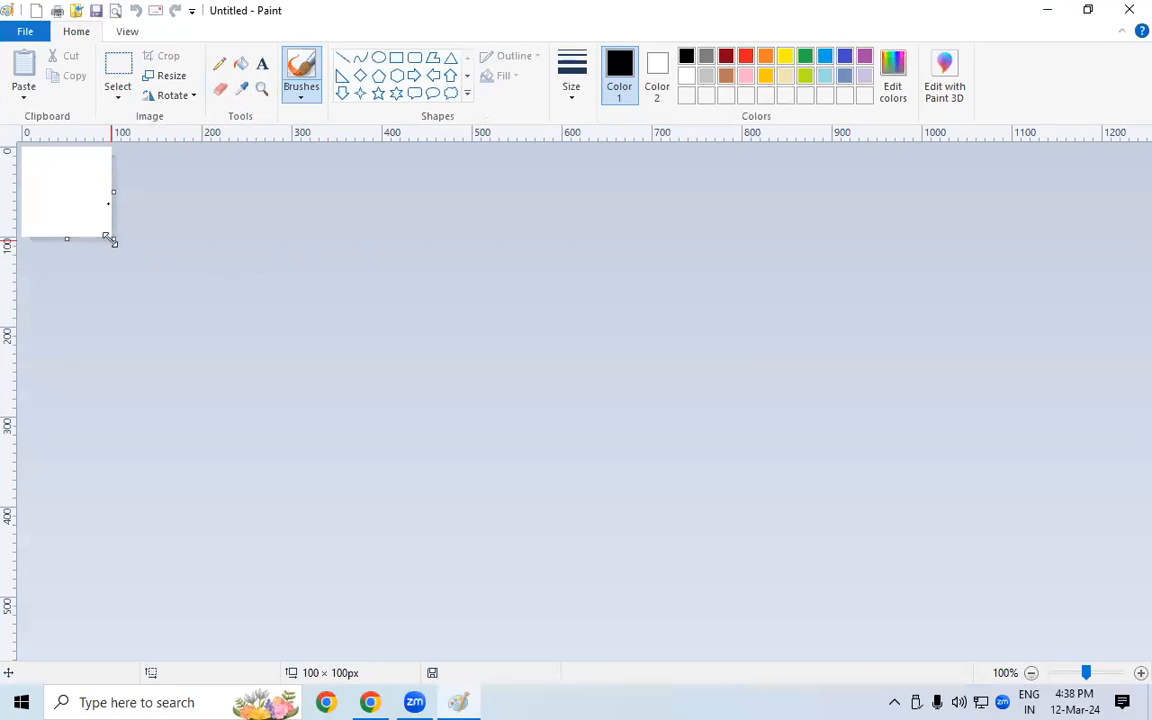
- Enlarge the blank canvas to about 1175 × 542 px
left_click_drag(110, 239, 1076, 634)
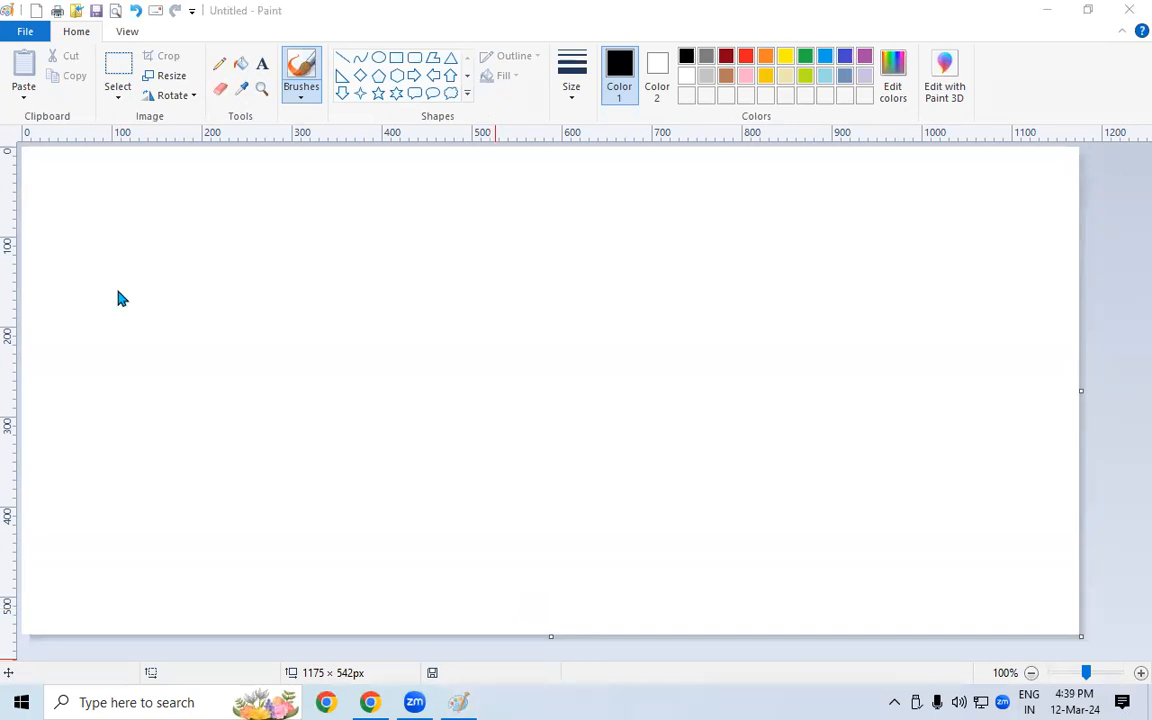
- Examine which commands can be shown in Paint's Quick Access Toolbar
mouse_move(1, 1)
left_mouse_down()
mouse_move(360, 33)
mouse_move(462, 21)
mouse_move(188, 22)
mouse_move(204, 22)
left_mouse_up()
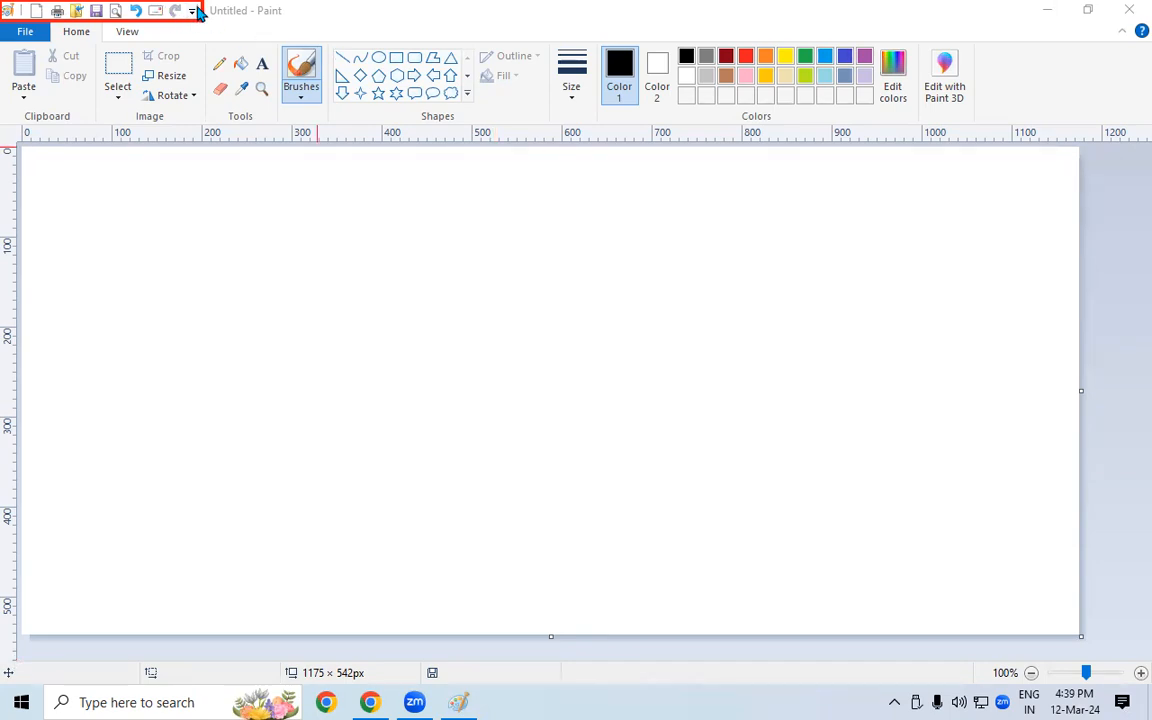
left_click(197, 9)
left_click(192, 11)
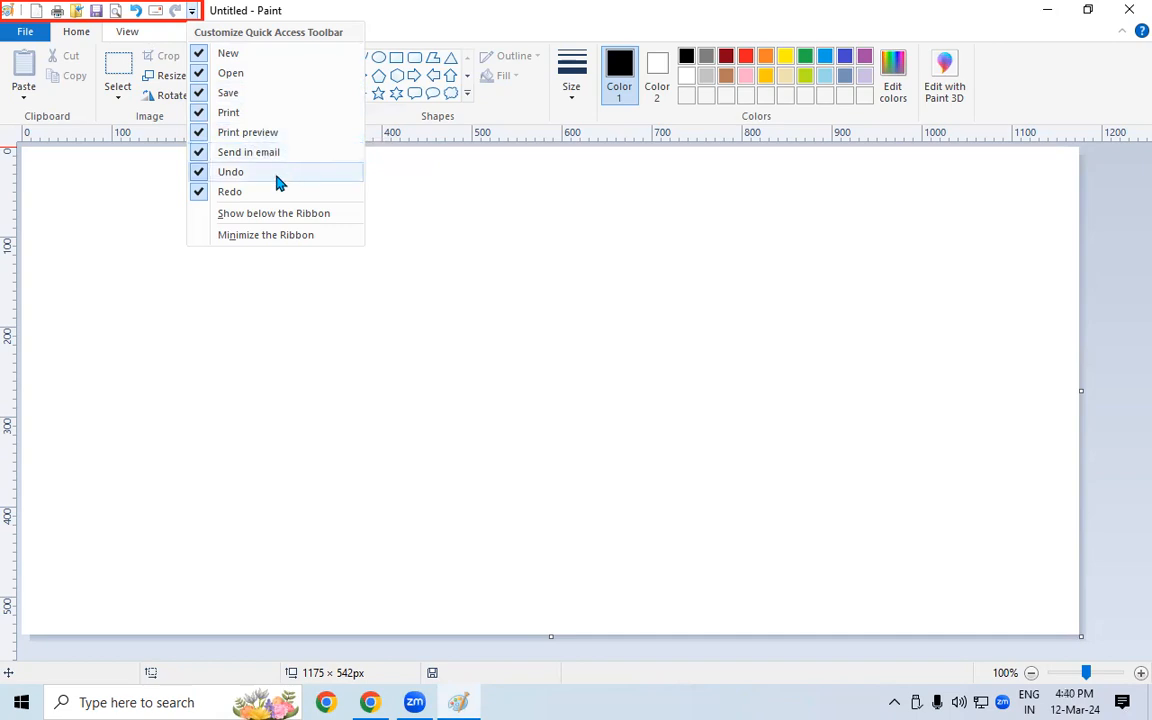
left_click(460, 354)
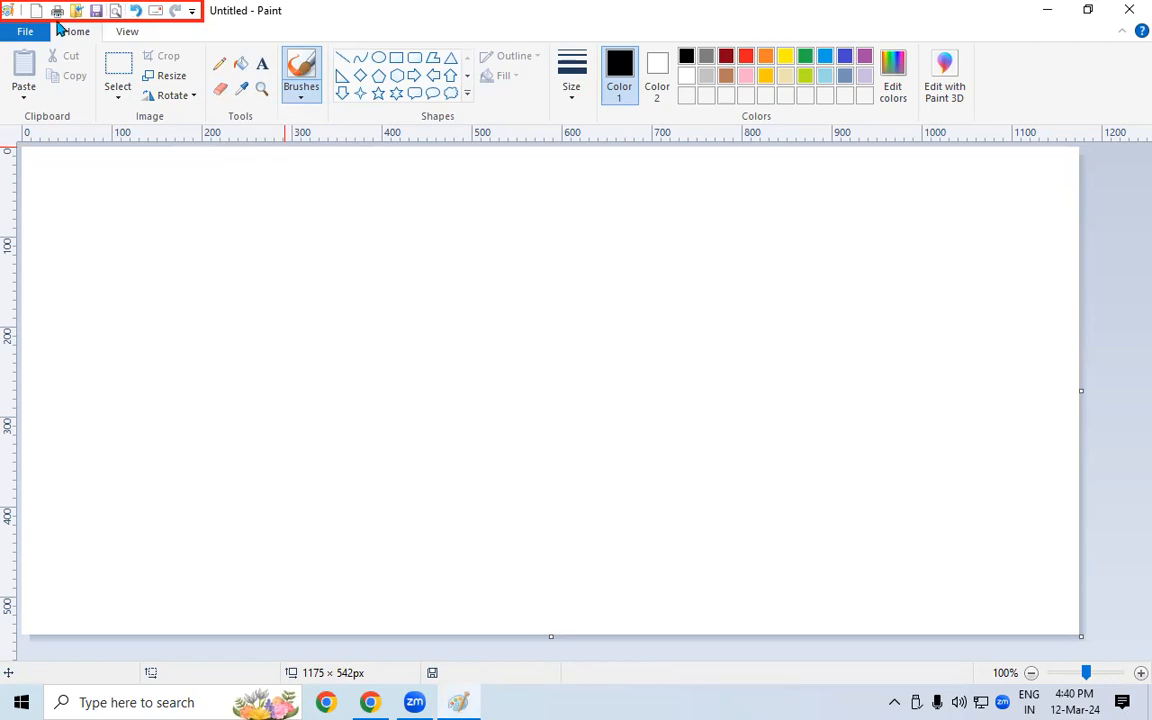
left_click(772, 697)
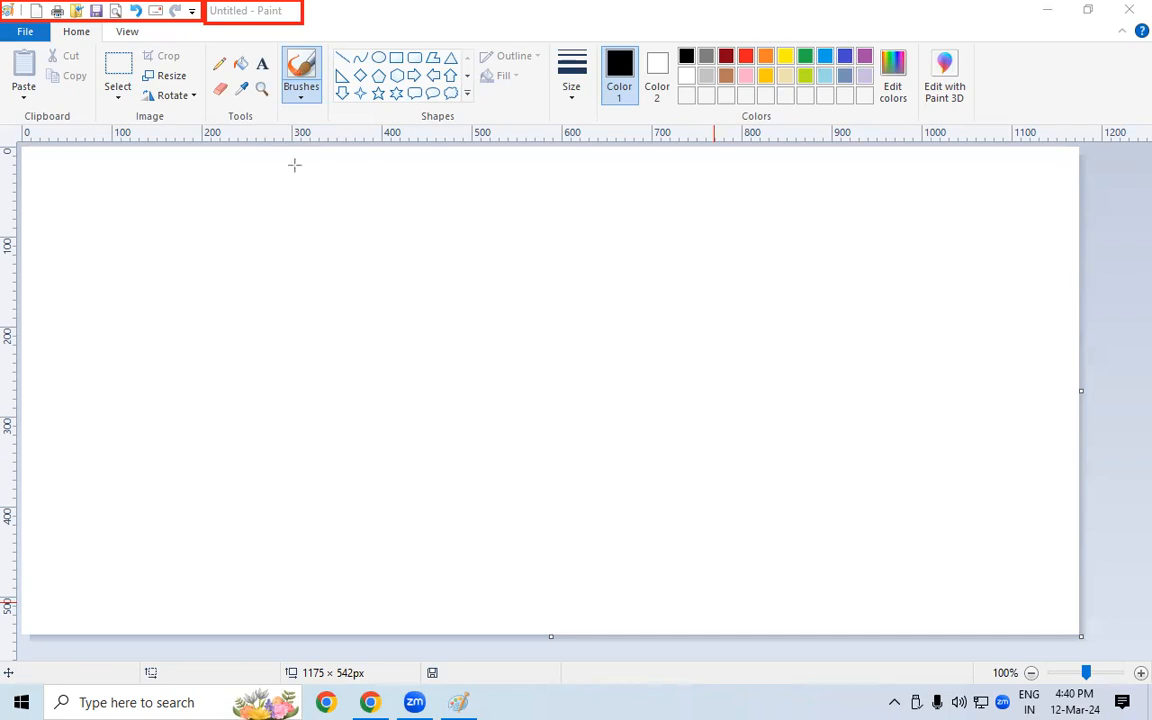
mouse_move(304, 1)
left_mouse_down()
mouse_move(338, 35)
mouse_move(1148, 26)
mouse_move(1138, 18)
left_mouse_up()
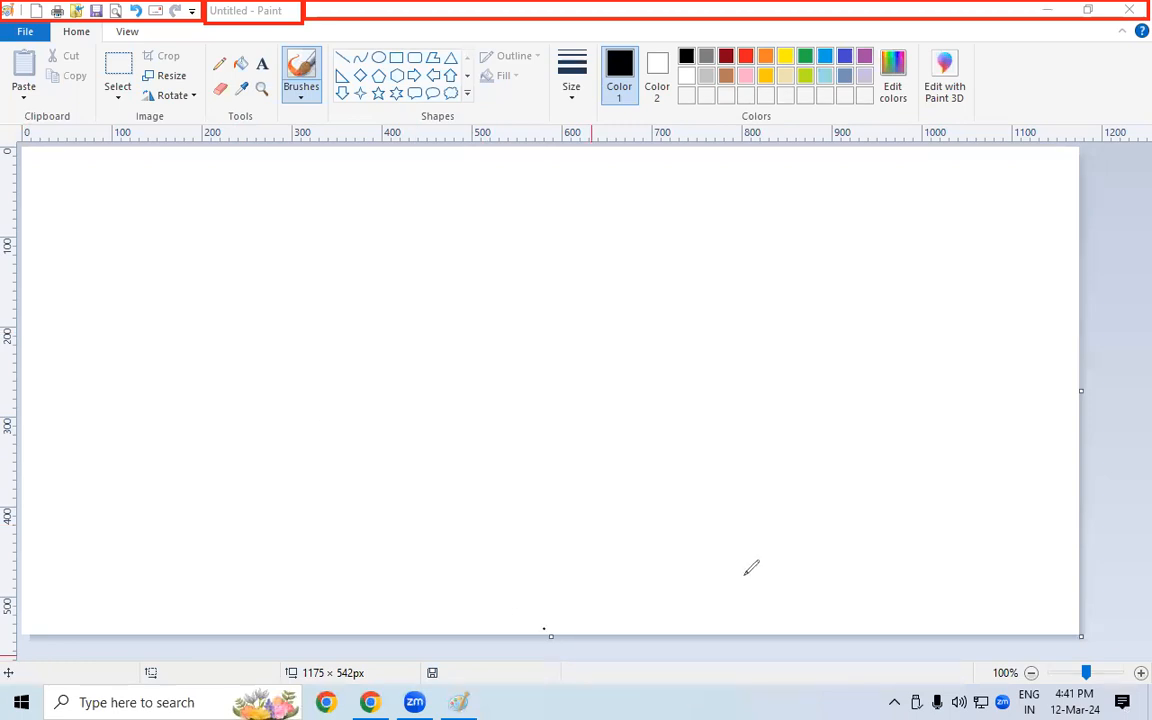
left_click_drag(18, 23, 158, 43)
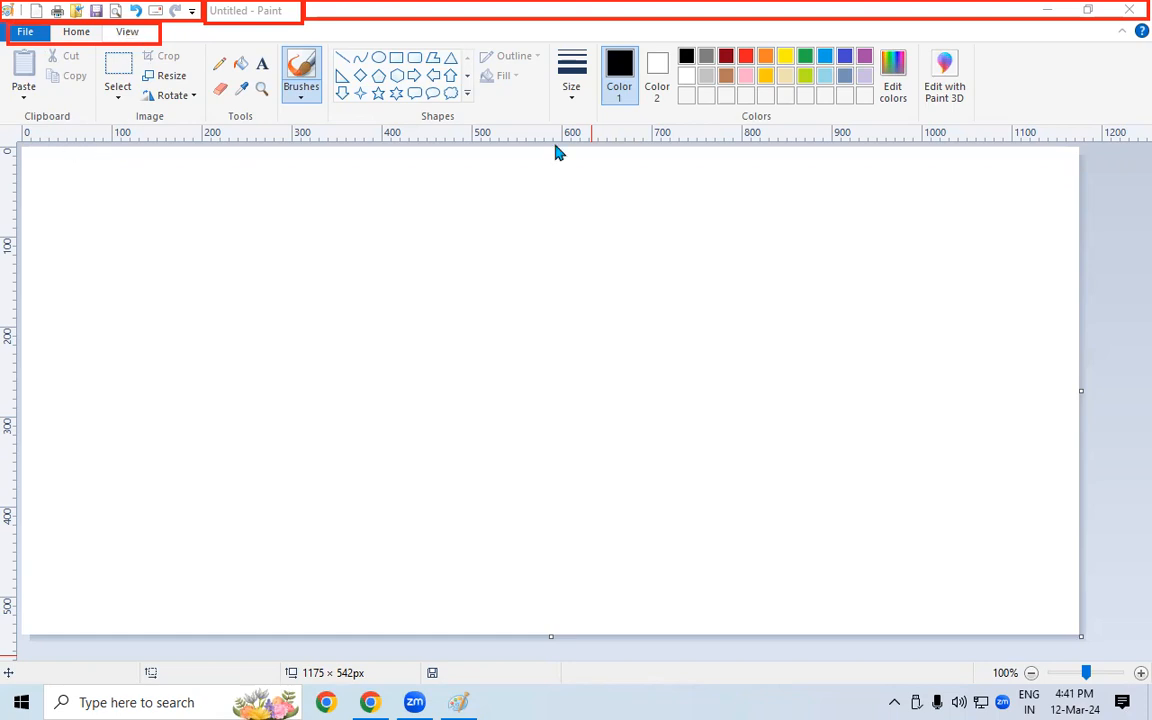
mouse_move(8, 42)
left_mouse_down()
mouse_move(21, 68)
mouse_move(315, 126)
mouse_move(740, 125)
mouse_move(1000, 104)
left_mouse_up()
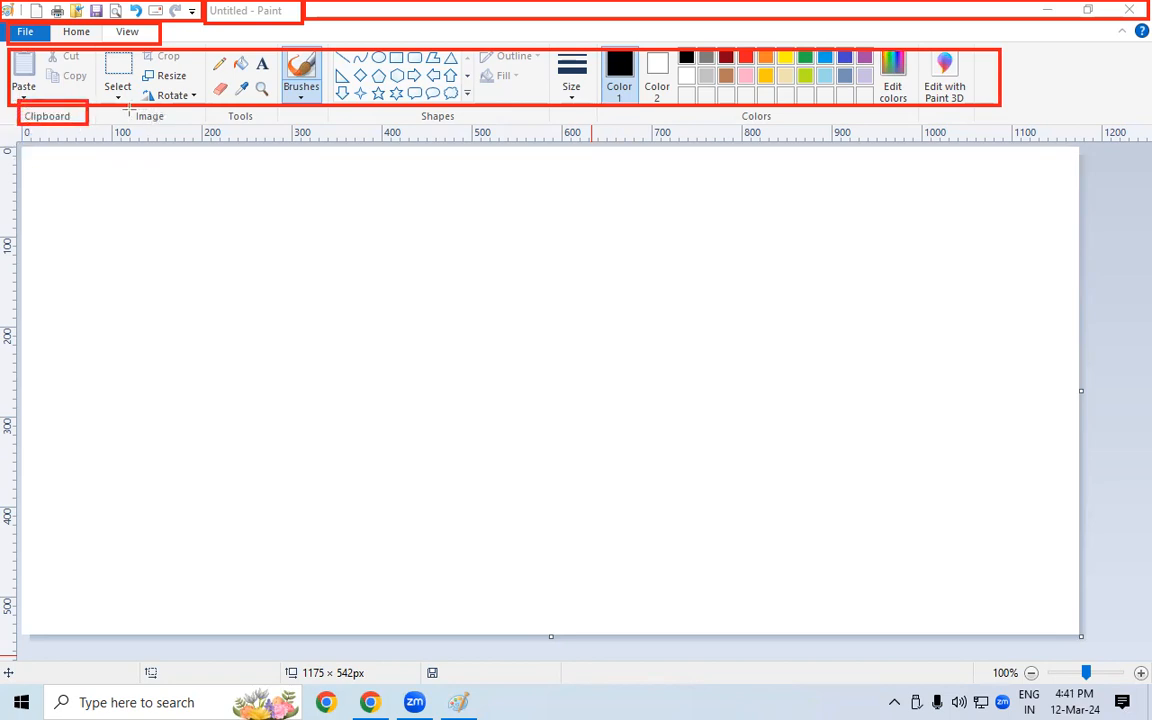
left_click_drag(120, 100, 141, 111)
left_click_drag(179, 125, 269, 126)
left_click_drag(405, 104, 470, 127)
left_click_drag(727, 106, 789, 127)
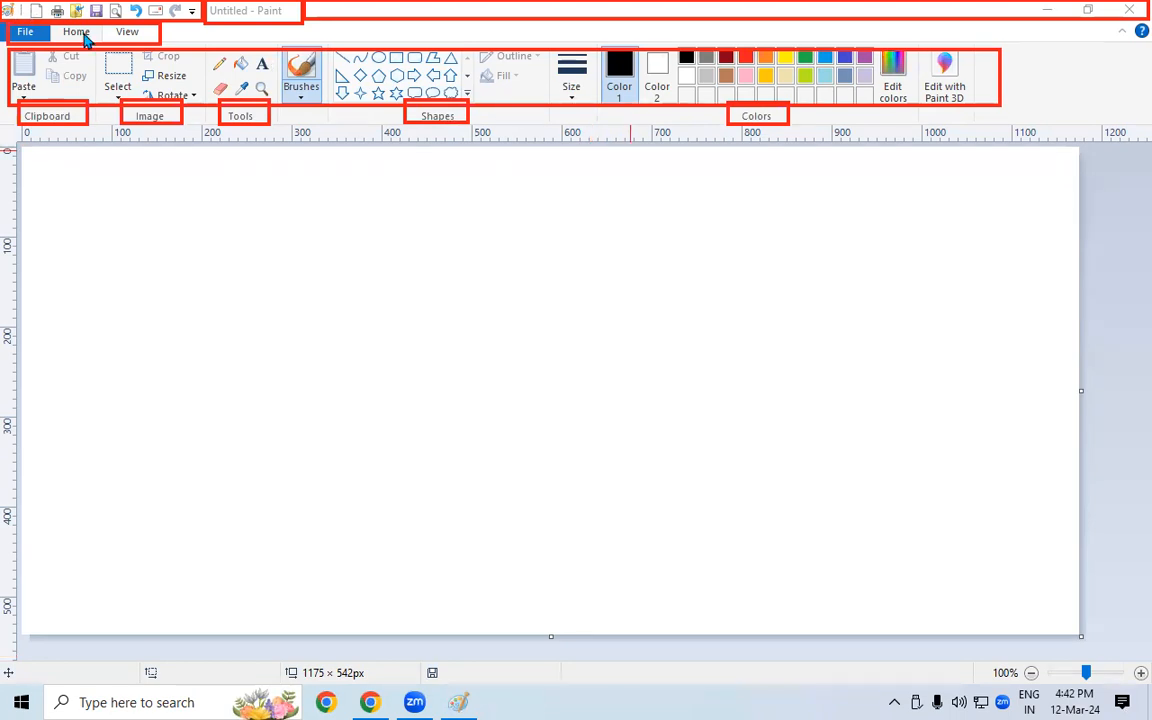
- Compare the command groups offered for Home and View, finishing on the Home commands
left_click(127, 33)
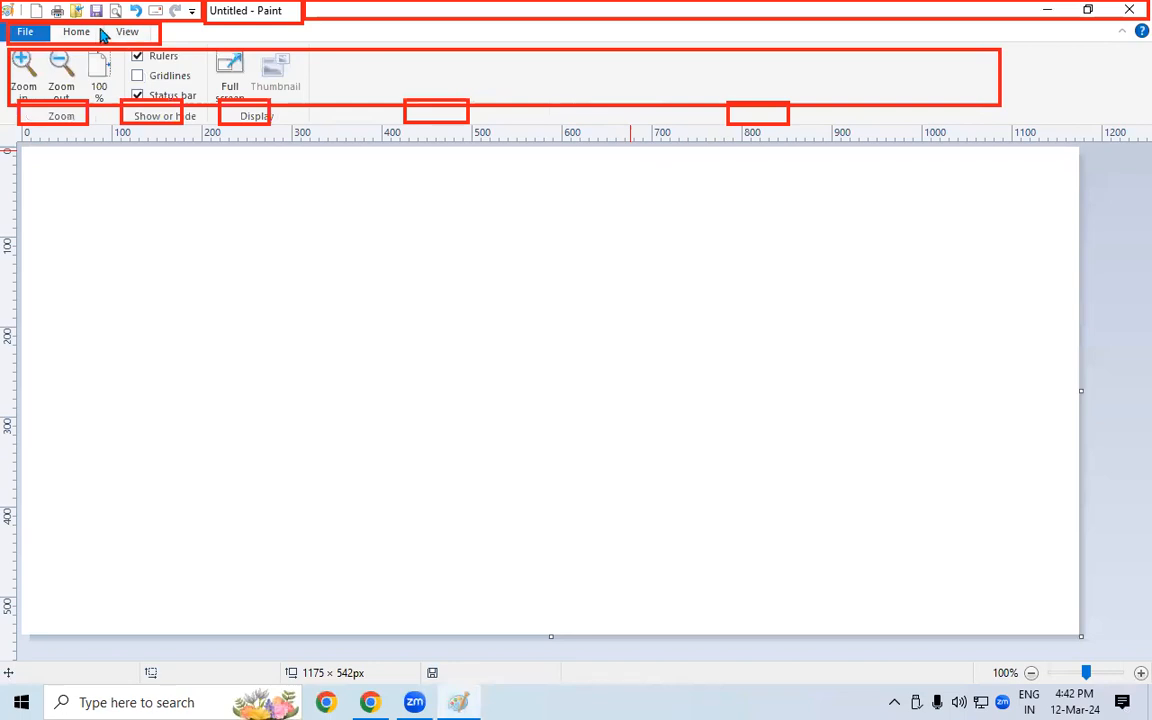
left_click(78, 32)
left_click(127, 33)
left_click(87, 35)
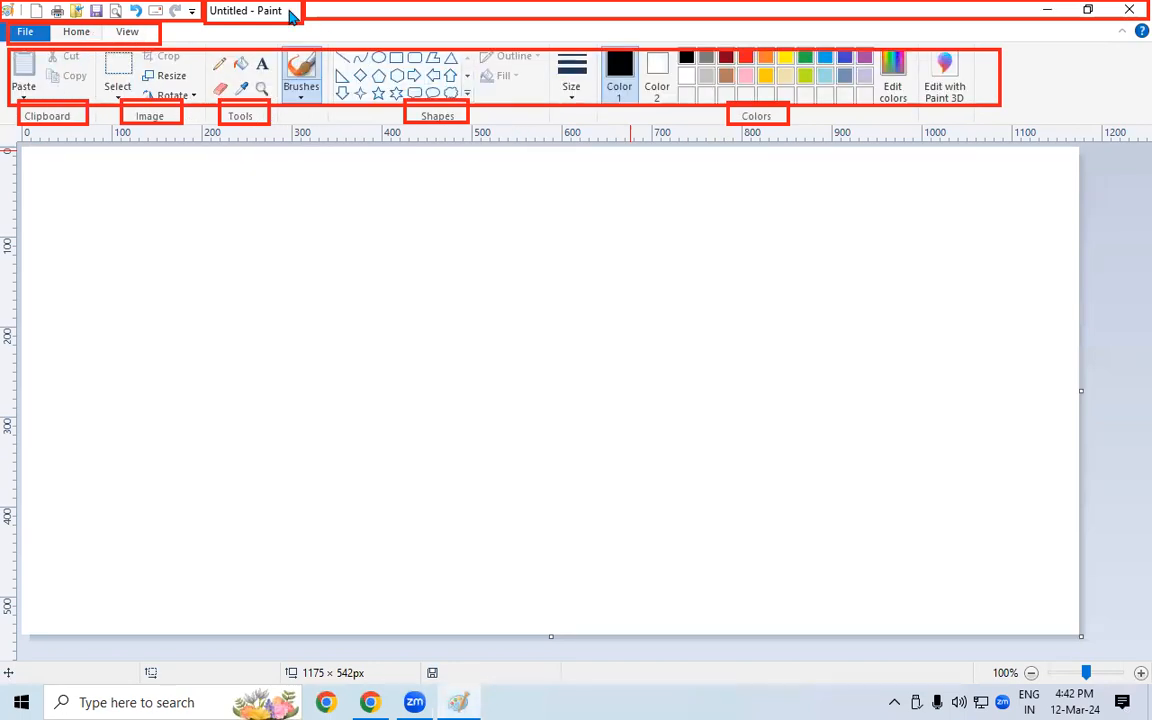
left_click(125, 32)
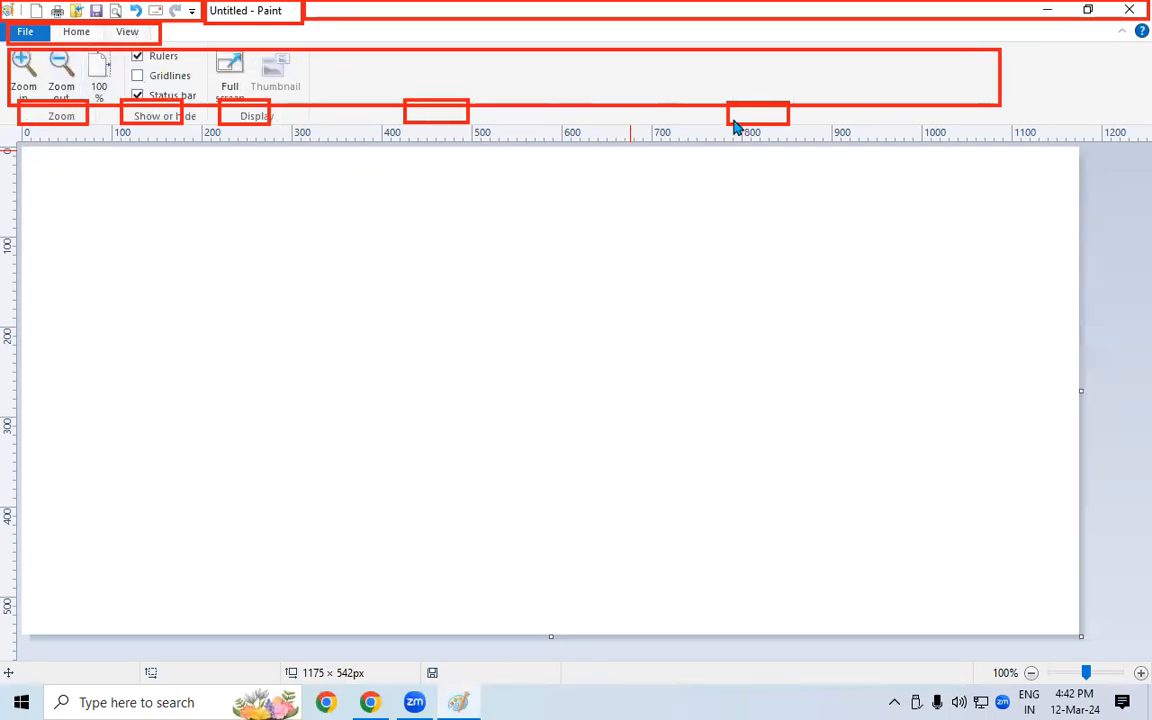
left_click(77, 33)
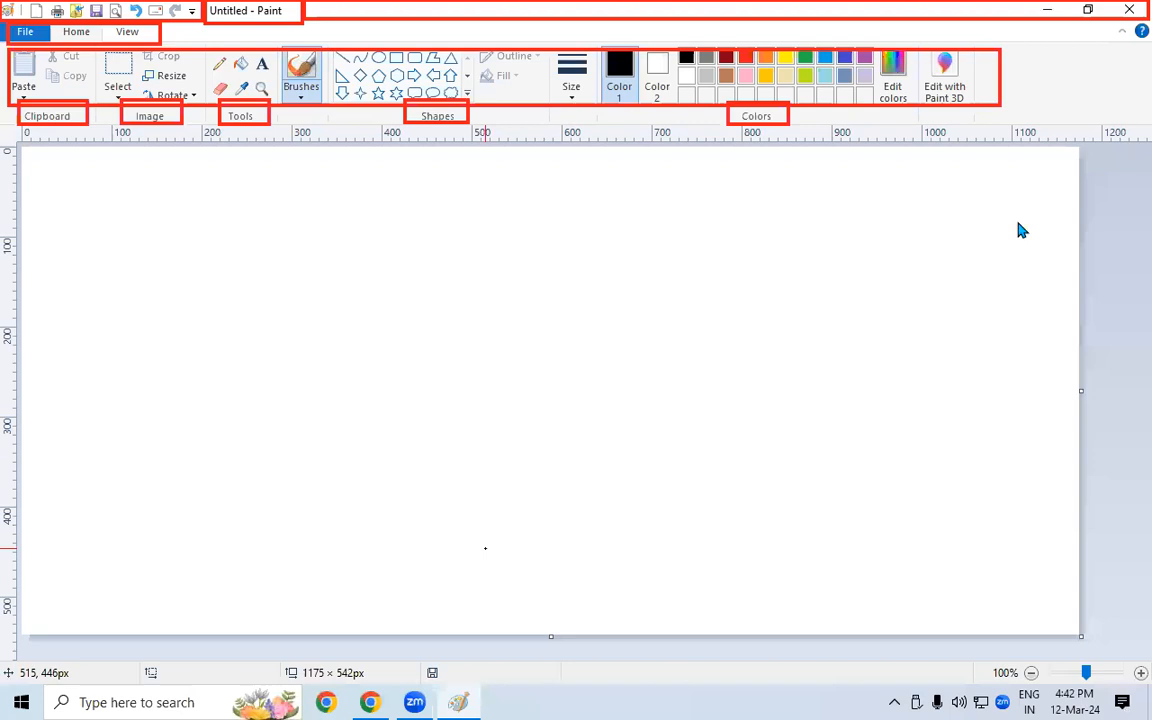
mouse_move(8, 124)
left_mouse_down()
mouse_move(200, 167)
mouse_move(1098, 150)
left_mouse_up()
mouse_move(8, 147)
left_mouse_down()
mouse_move(22, 264)
mouse_move(22, 642)
mouse_move(26, 632)
left_mouse_up()
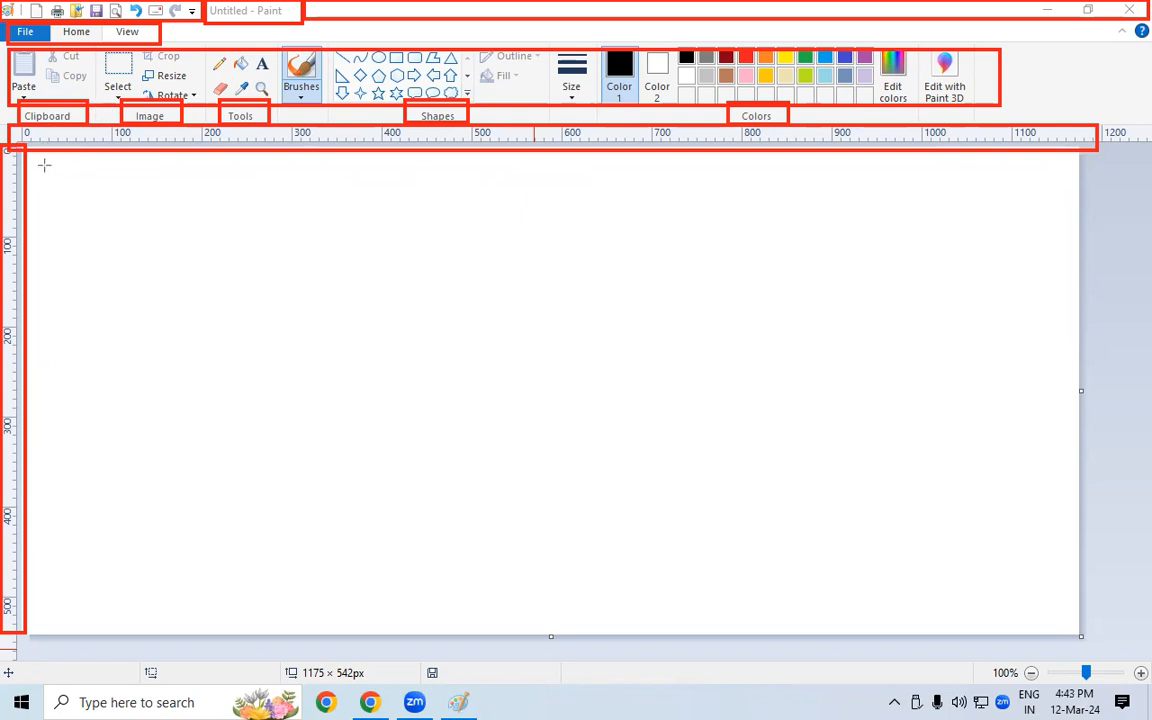
mouse_move(33, 158)
left_mouse_down()
mouse_move(105, 273)
mouse_move(779, 558)
mouse_move(1054, 594)
mouse_move(1057, 621)
left_mouse_up()
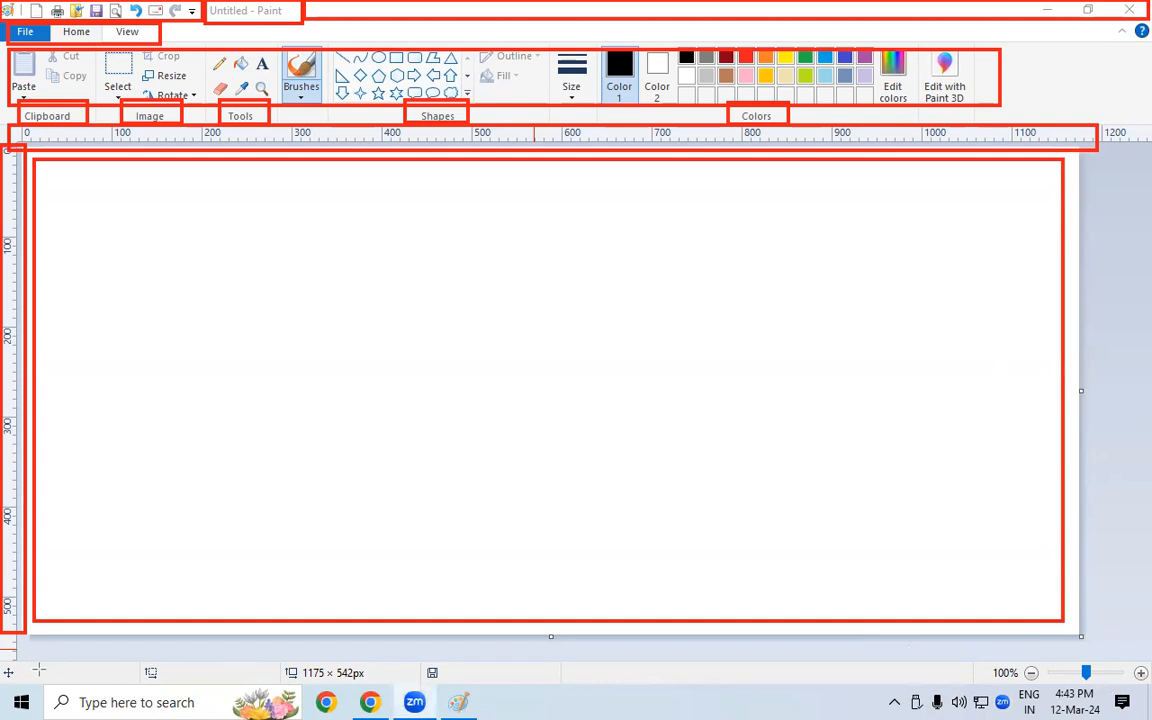
mouse_move(40, 665)
left_mouse_down()
mouse_move(746, 690)
mouse_move(1105, 697)
mouse_move(1146, 687)
left_mouse_up()
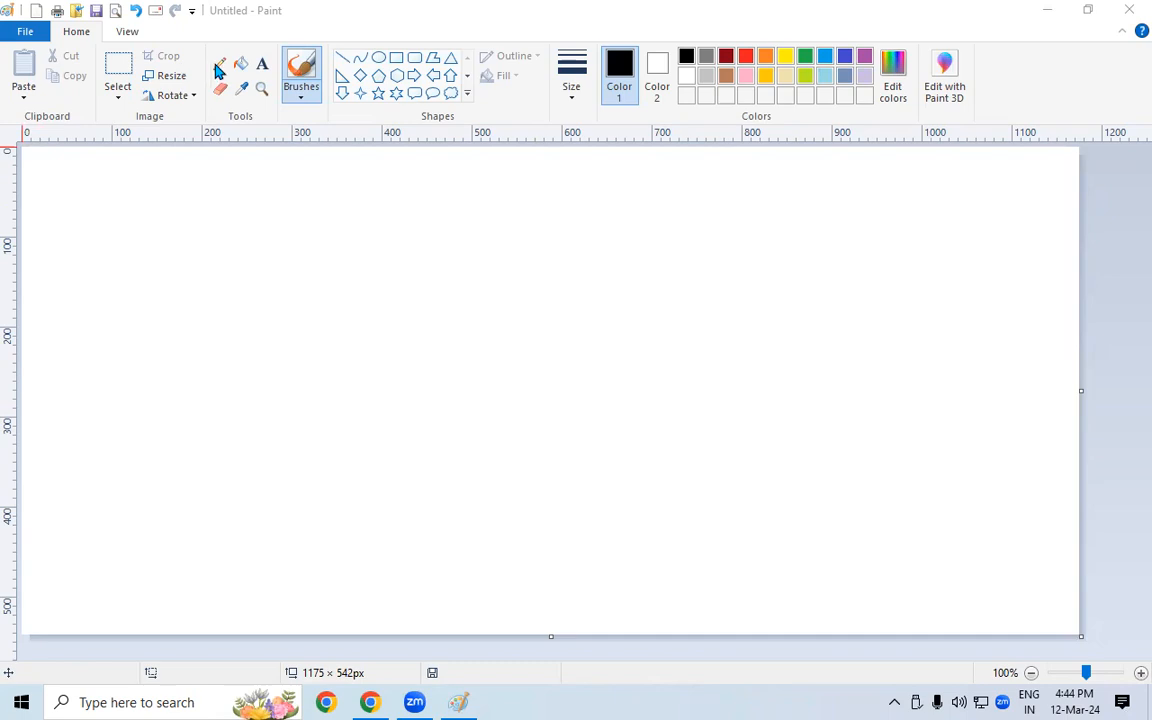
- Draw a thin black wavy freehand line with the Pencil tool across the canvas's left half
left_click(748, 345)
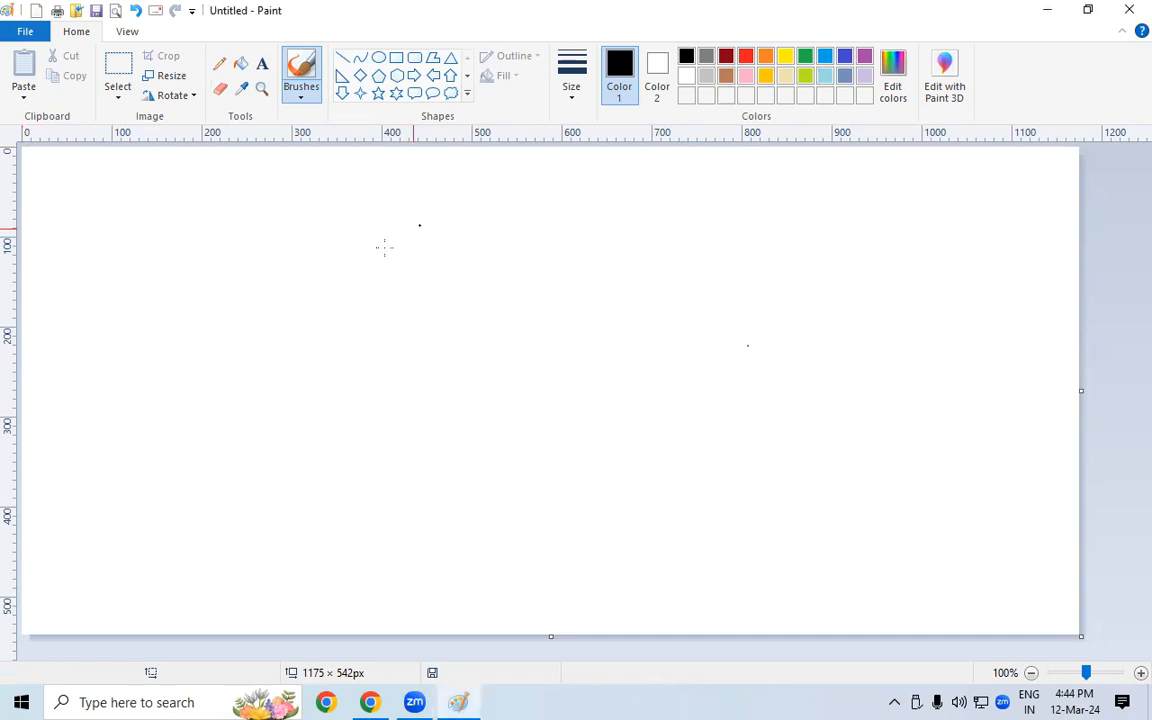
left_click(220, 64)
mouse_move(146, 300)
left_mouse_down()
mouse_move(237, 365)
mouse_move(266, 288)
mouse_move(307, 274)
mouse_move(347, 369)
mouse_move(442, 289)
left_mouse_up()
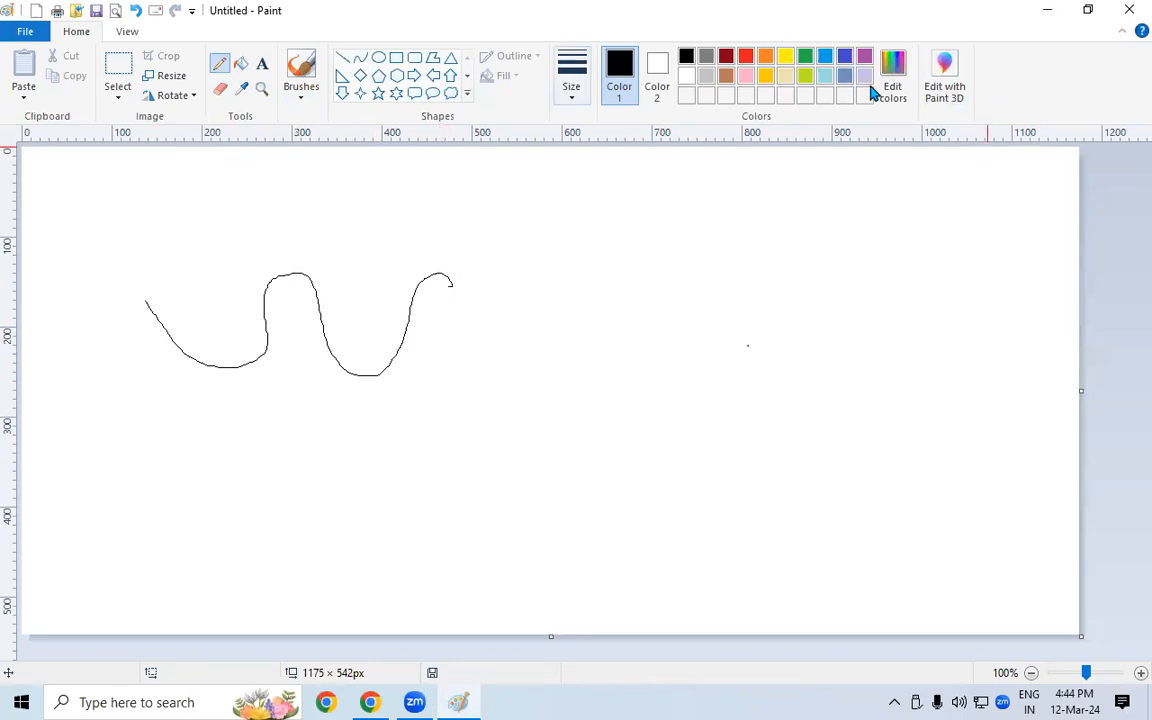
- Increase the pencil's line thickness and draw two black diagonal strokes in the middle of the canvas
left_click(577, 92)
left_click(591, 244)
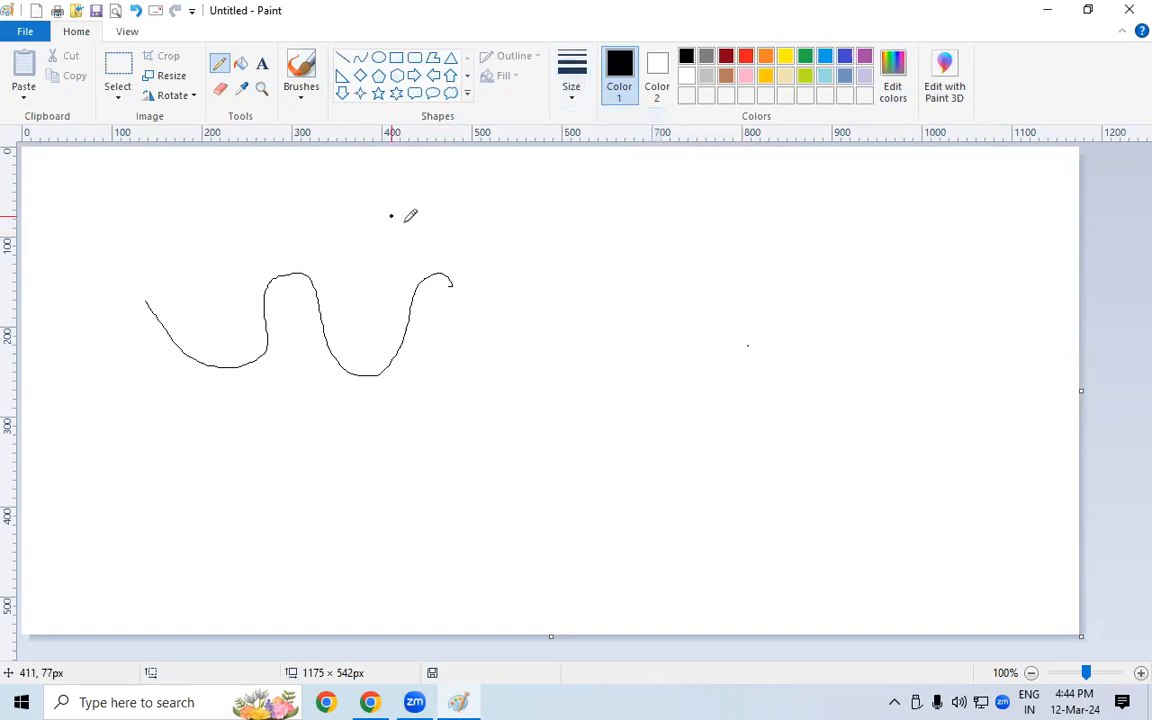
left_click_drag(391, 216, 683, 456)
left_click_drag(547, 215, 730, 379)
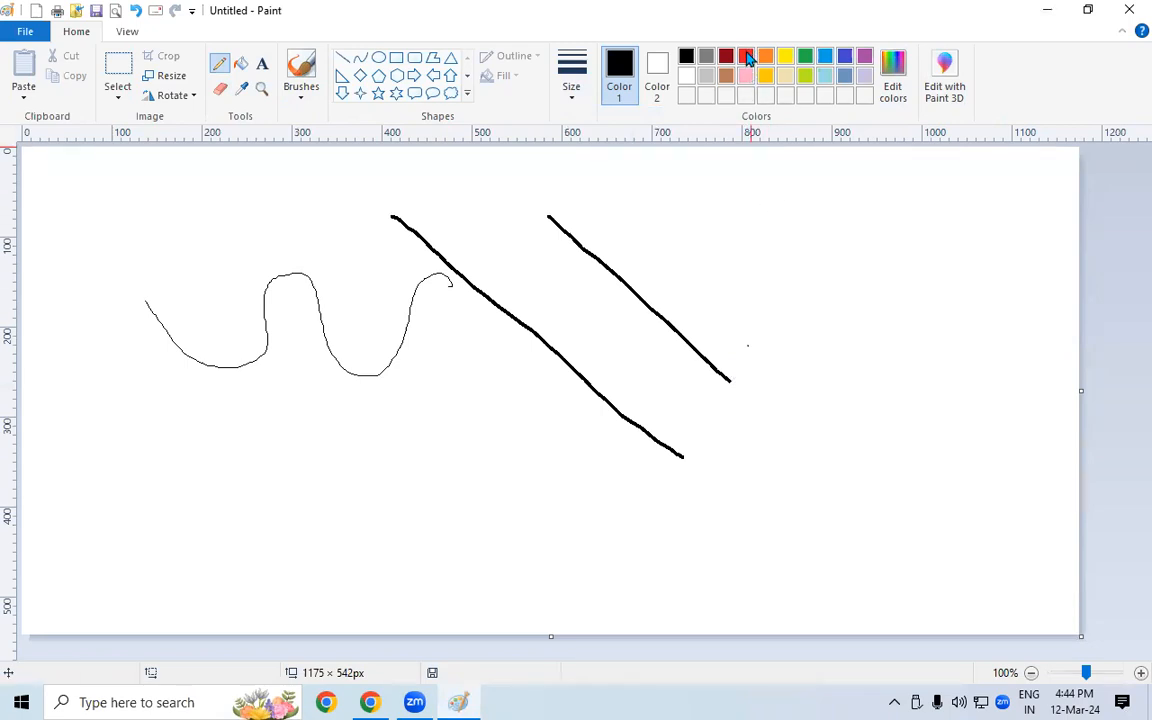
- Draw two red and two green diagonal pencil strokes to the right of the thick black ones
left_click(746, 58)
left_click_drag(620, 203, 795, 357)
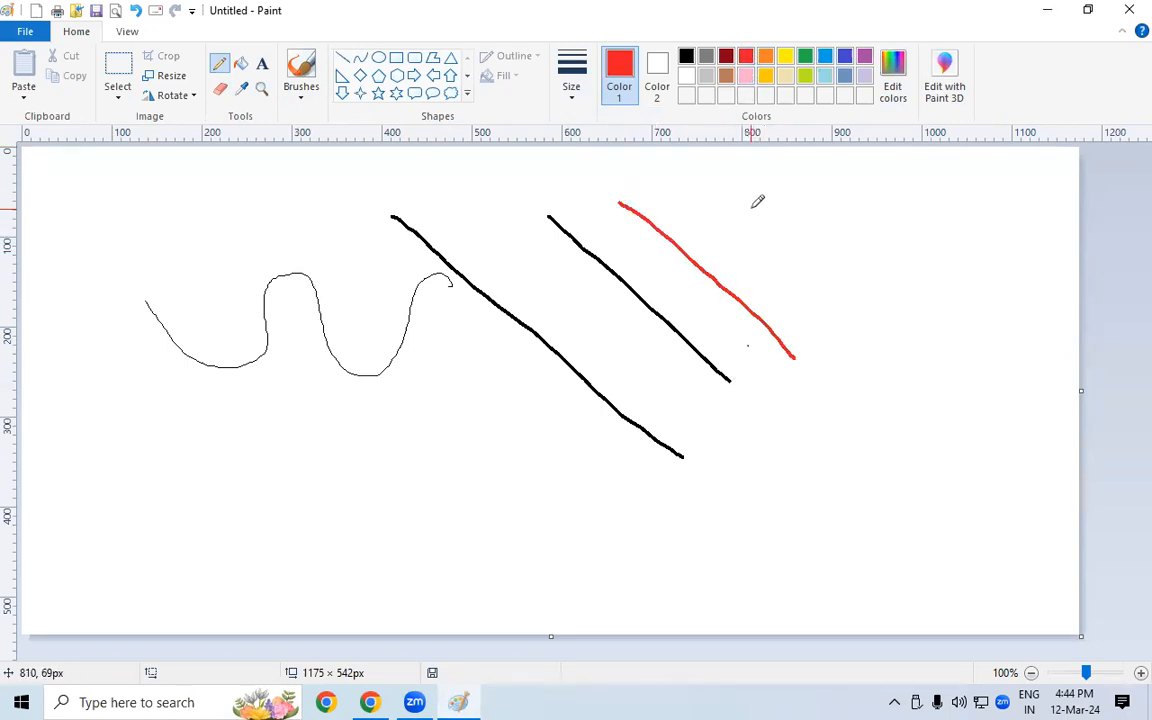
left_click_drag(751, 208, 884, 406)
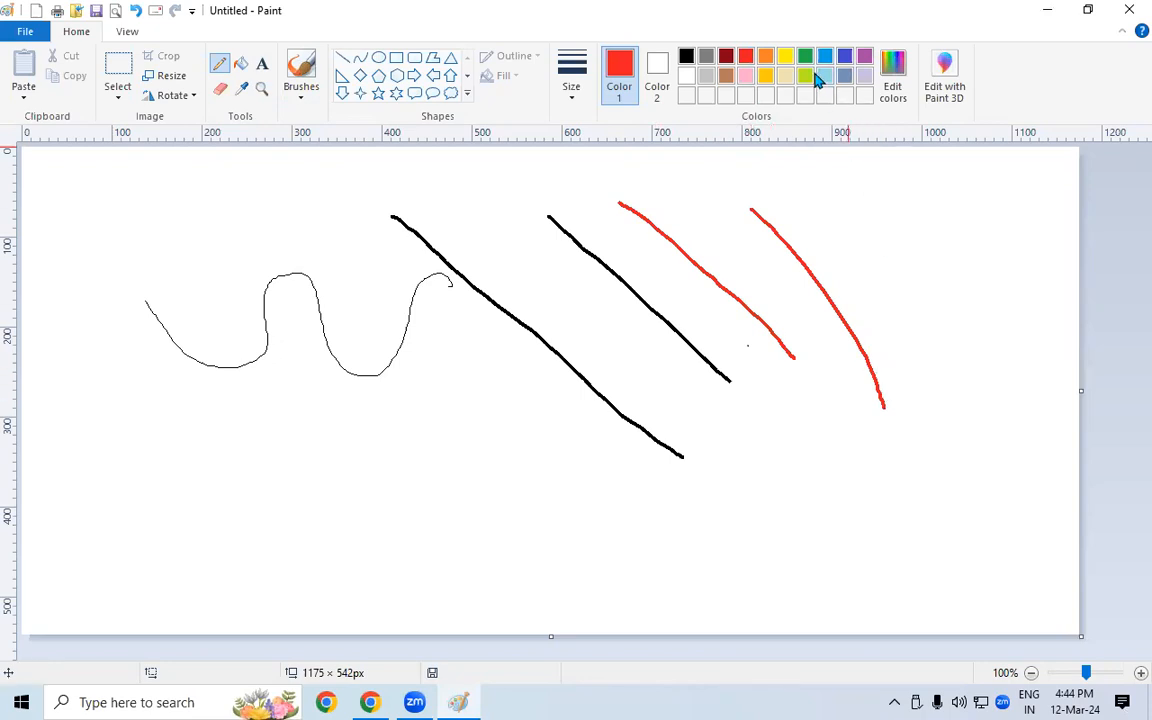
left_click(805, 56)
mouse_move(831, 197)
left_mouse_down()
mouse_move(858, 215)
mouse_move(965, 399)
left_mouse_up()
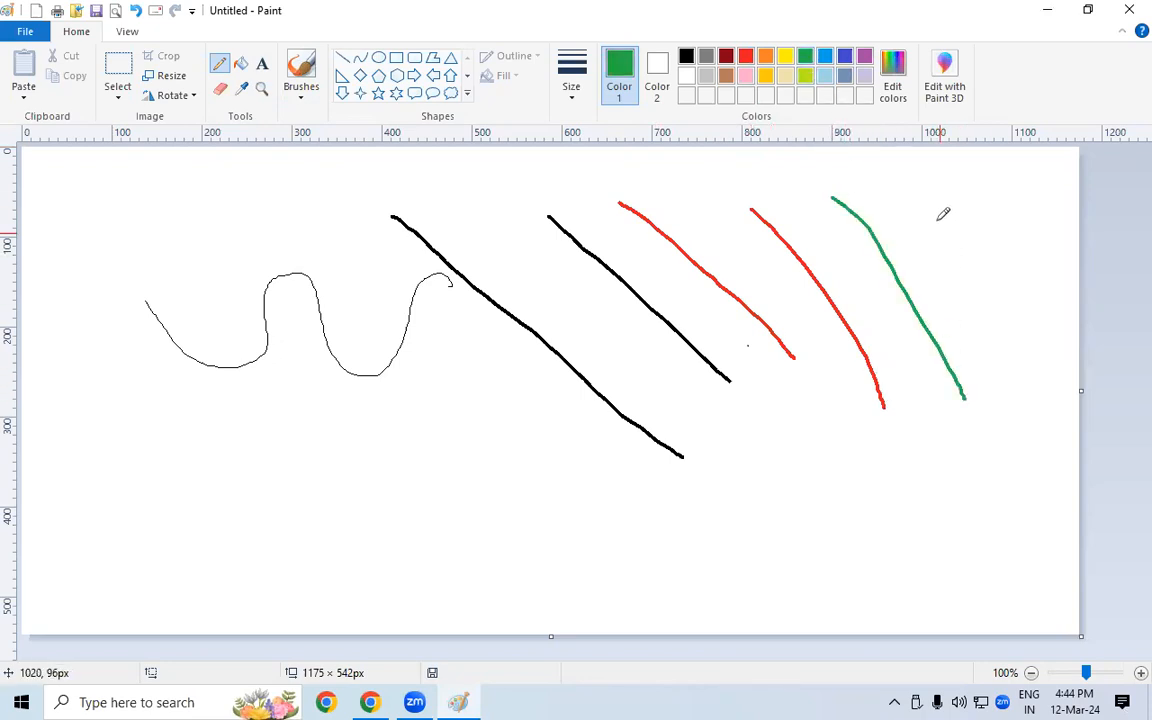
left_click_drag(937, 221, 1003, 361)
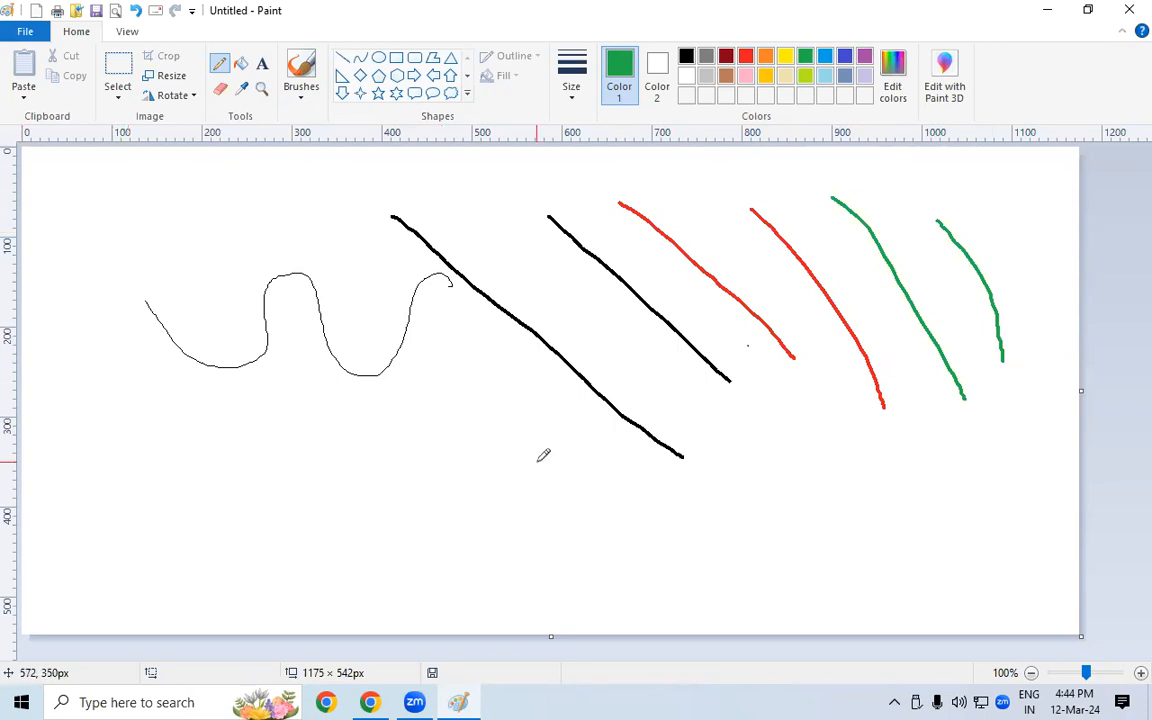
- Undo all the pencil strokes until the canvas is blank
key("ctrl+z")
key("ctrl+z")
key("ctrl+z")
key("ctrl+z")
key("ctrl+z")
key("ctrl+z")
key("ctrl+z")
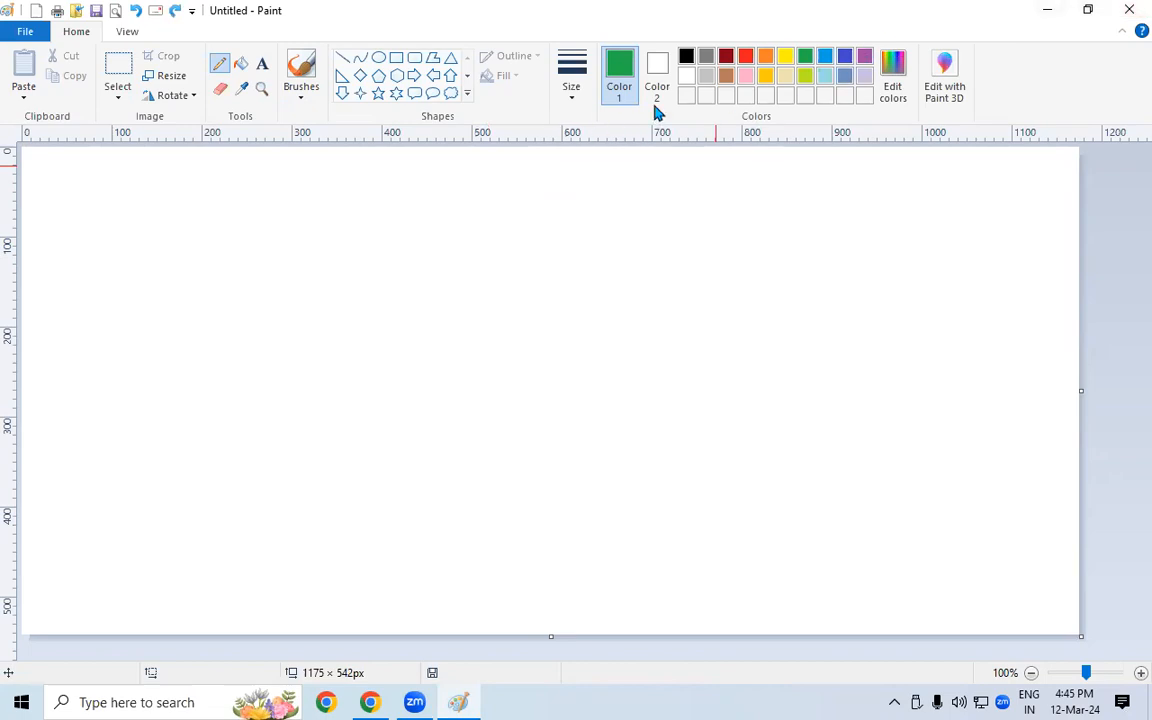
- Draw a black six-point star about 100 px wide near the canvas's upper-left corner
left_click(686, 57)
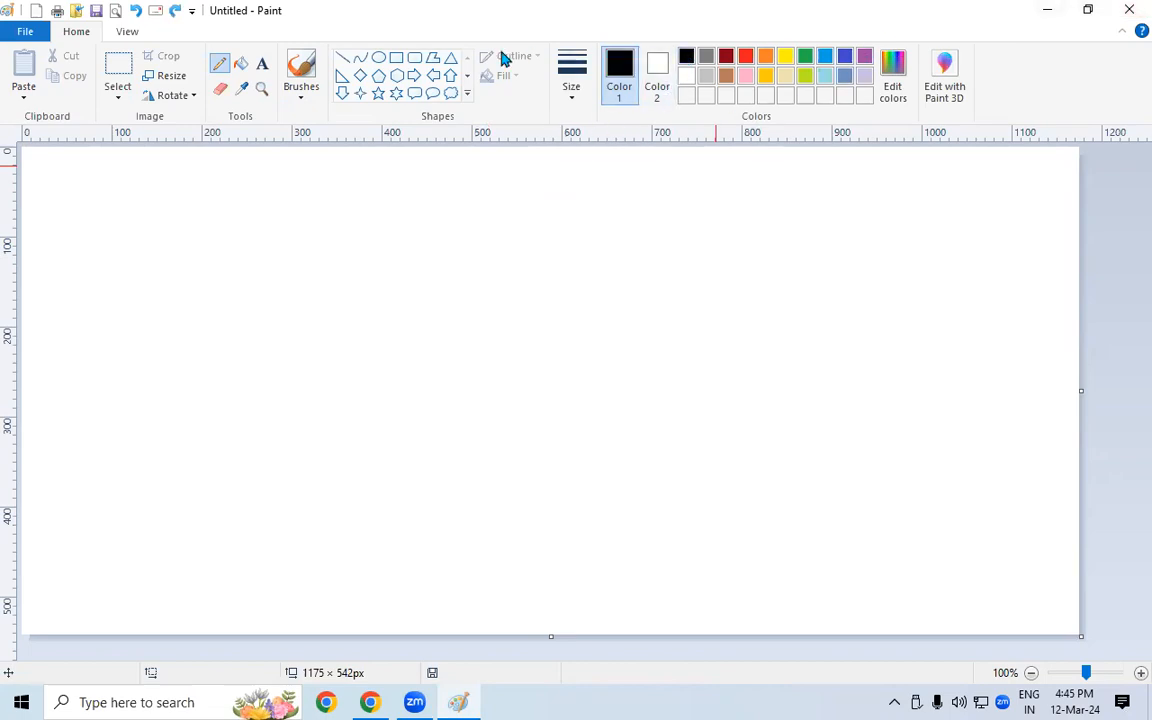
left_click(396, 93)
left_click_drag(107, 199, 195, 303)
left_click(344, 309)
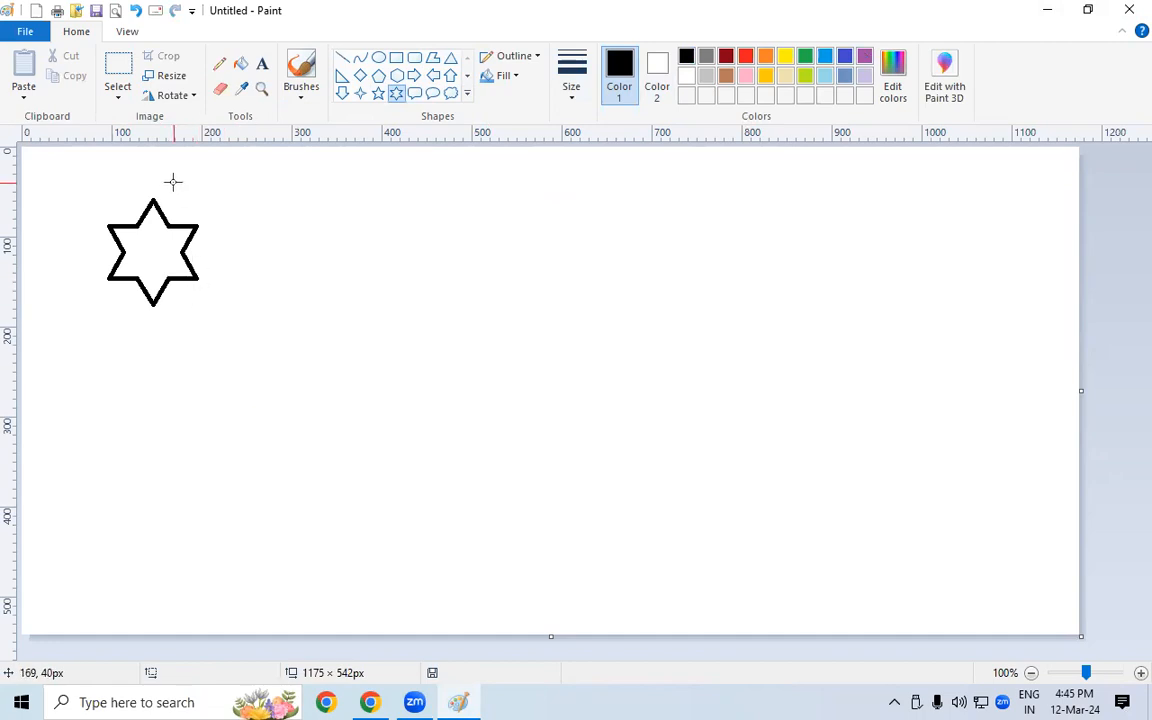
- Copy the star using a rectangular selection and scatter duplicates of it across the canvas
left_click(124, 97)
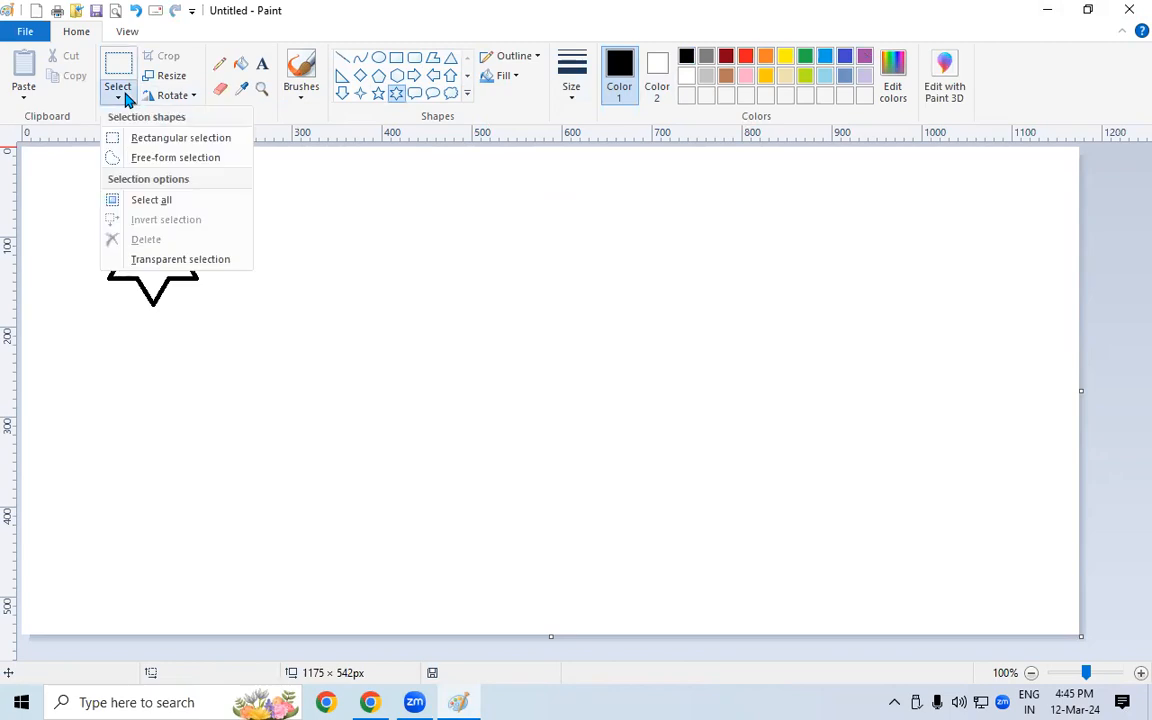
left_click(165, 143)
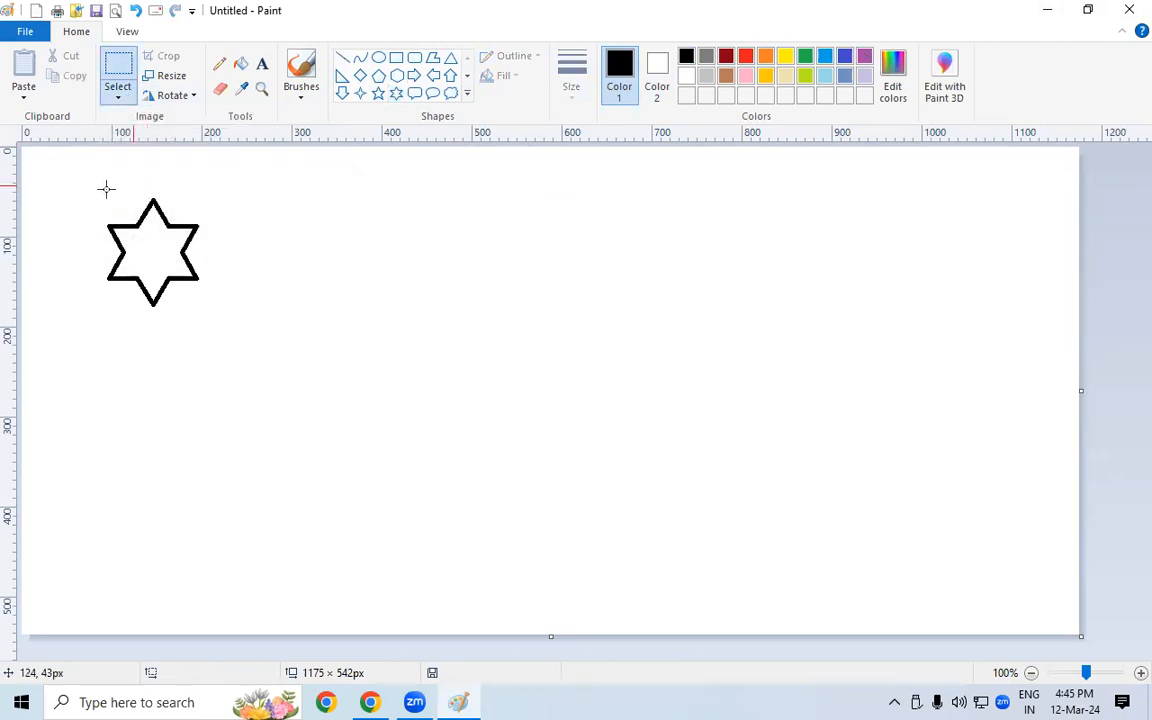
left_click_drag(98, 196, 208, 313)
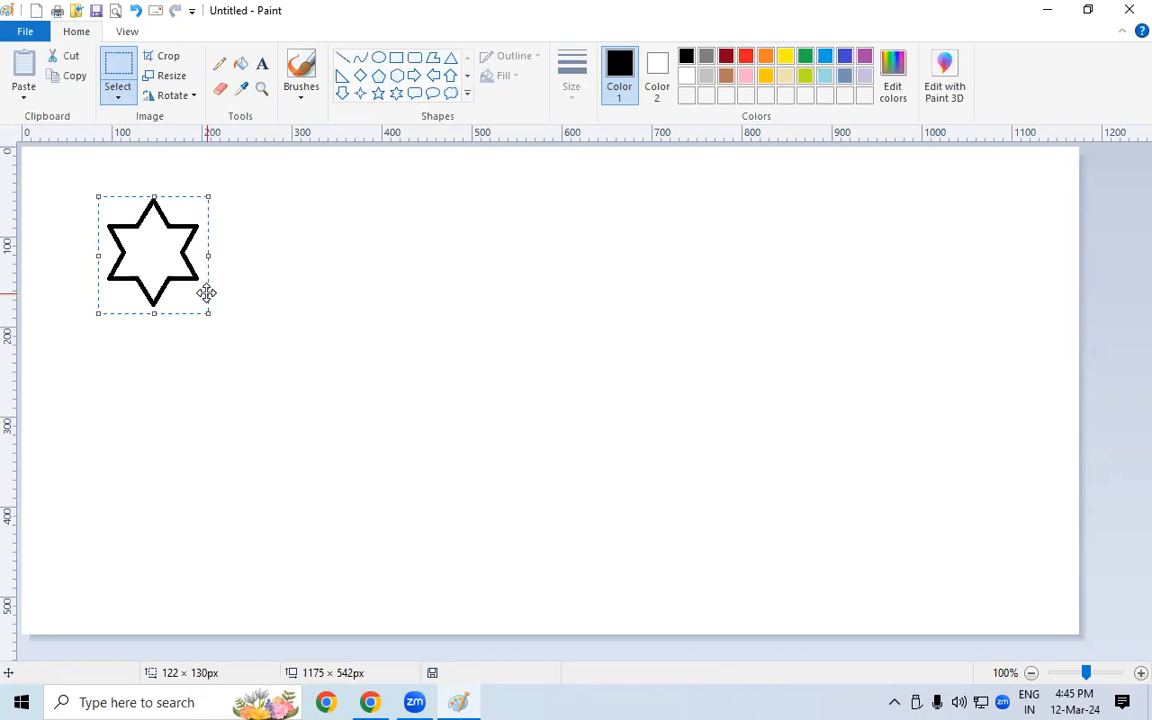
left_click(72, 80)
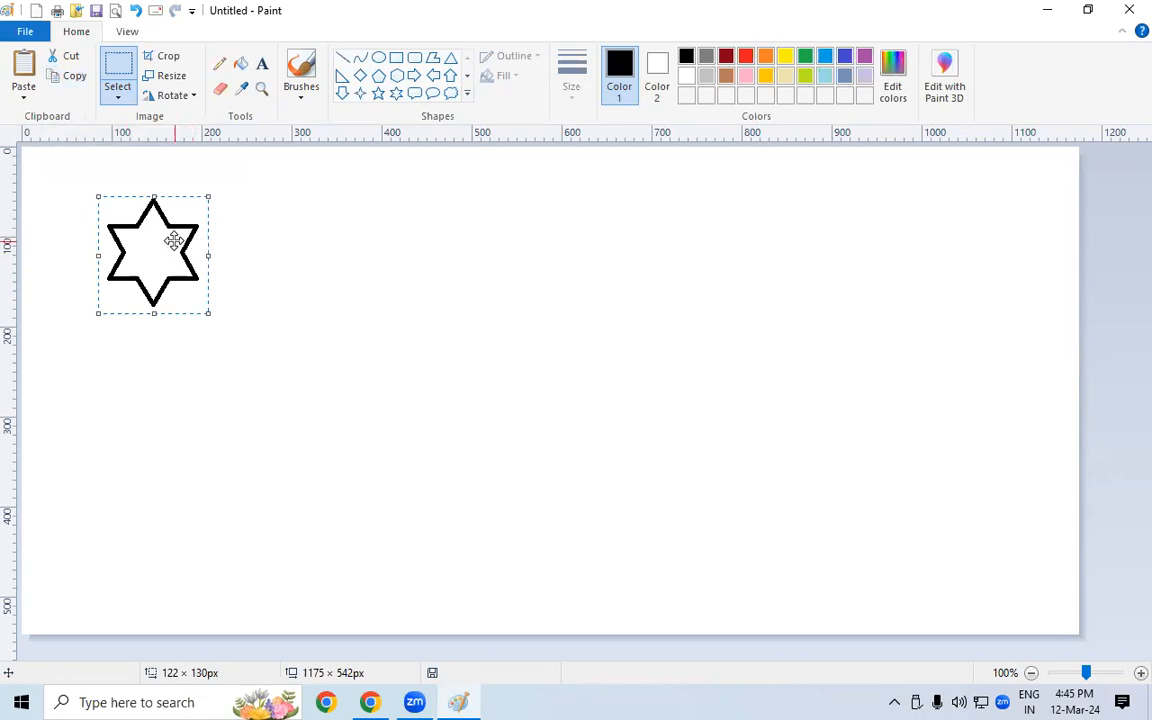
left_click_drag(174, 241, 970, 327)
left_click_drag(946, 318, 440, 211)
left_click(119, 554)
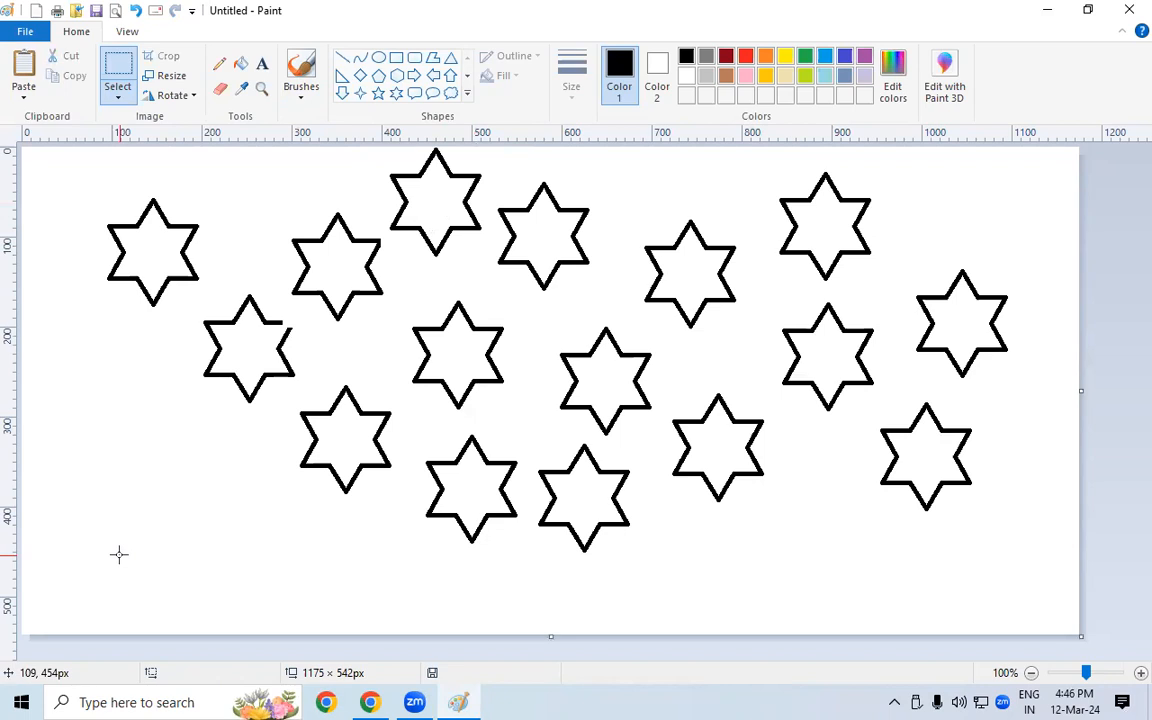
- Fill the leftmost star with yellow and the second star in the upper row with red
left_click(242, 66)
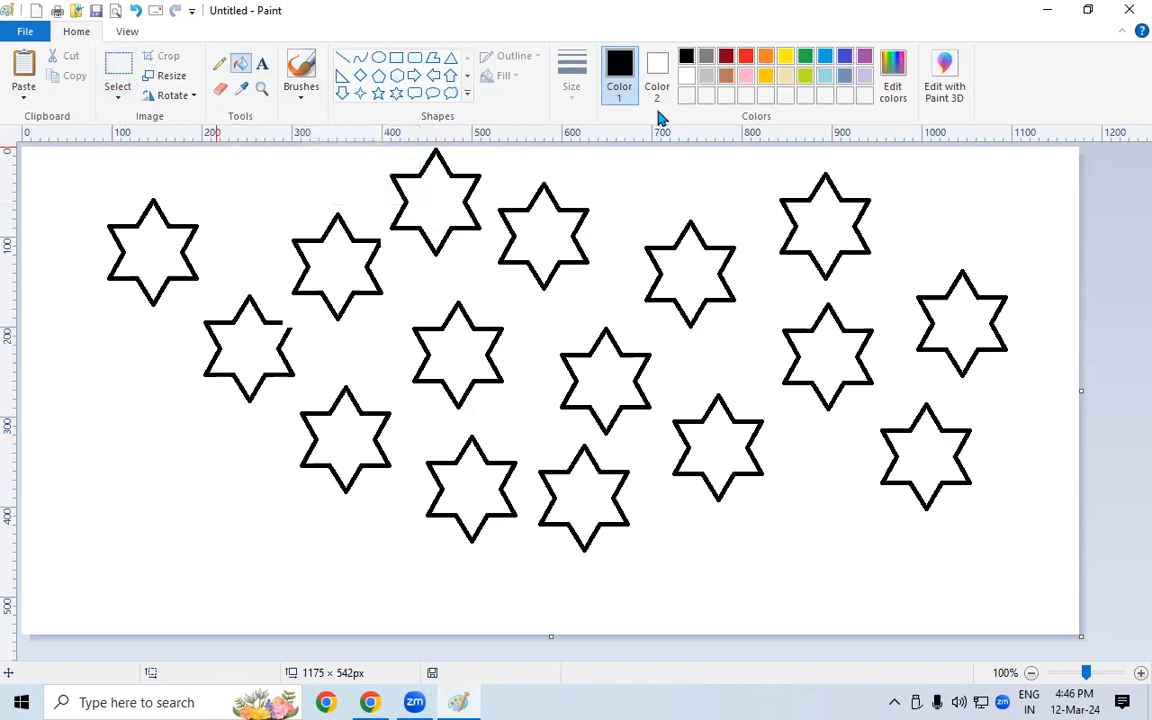
left_click(786, 57)
left_click(171, 262)
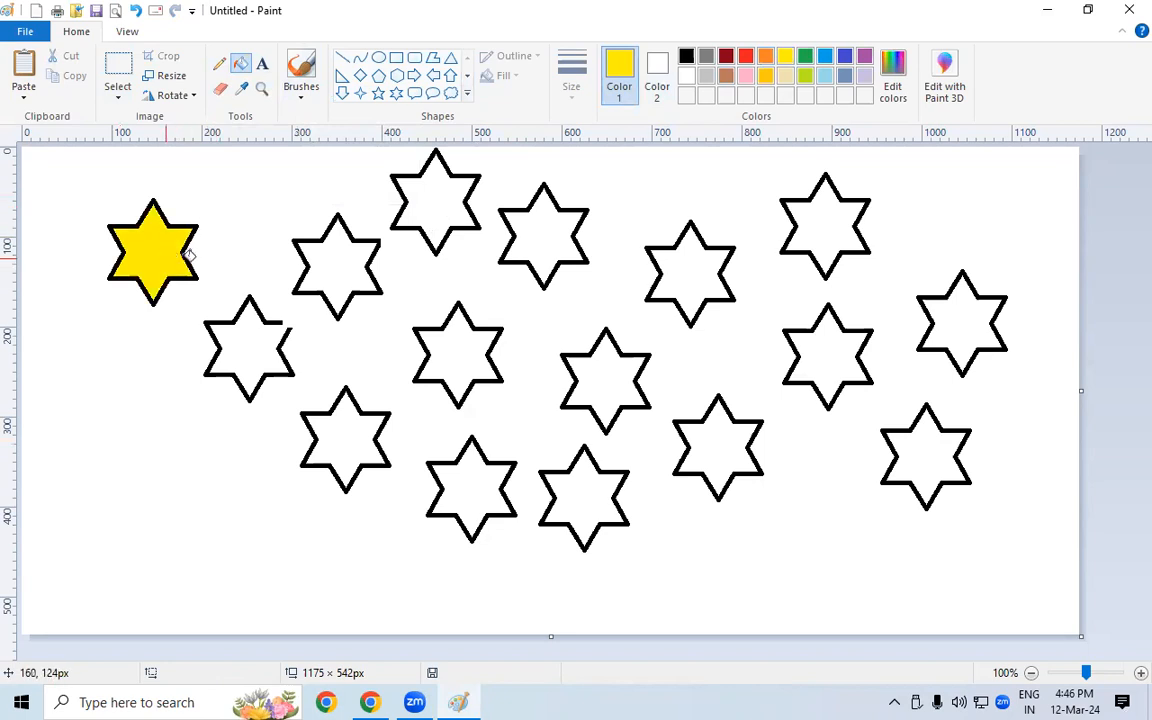
left_click(748, 57)
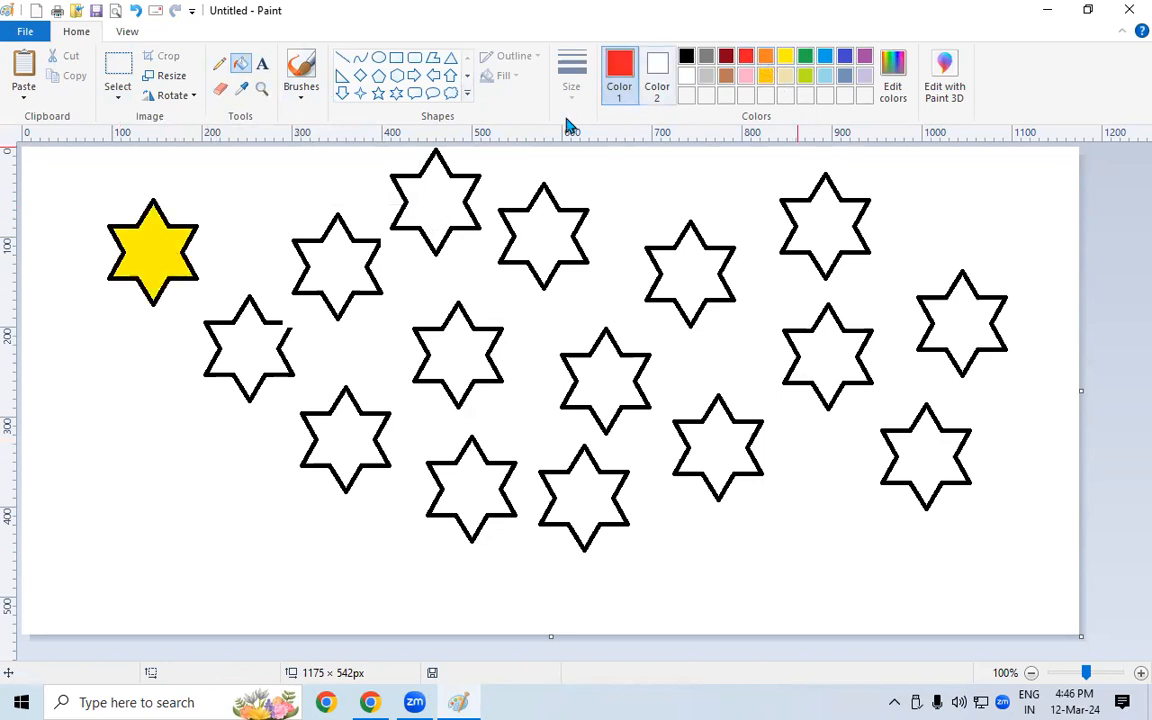
left_click(340, 250)
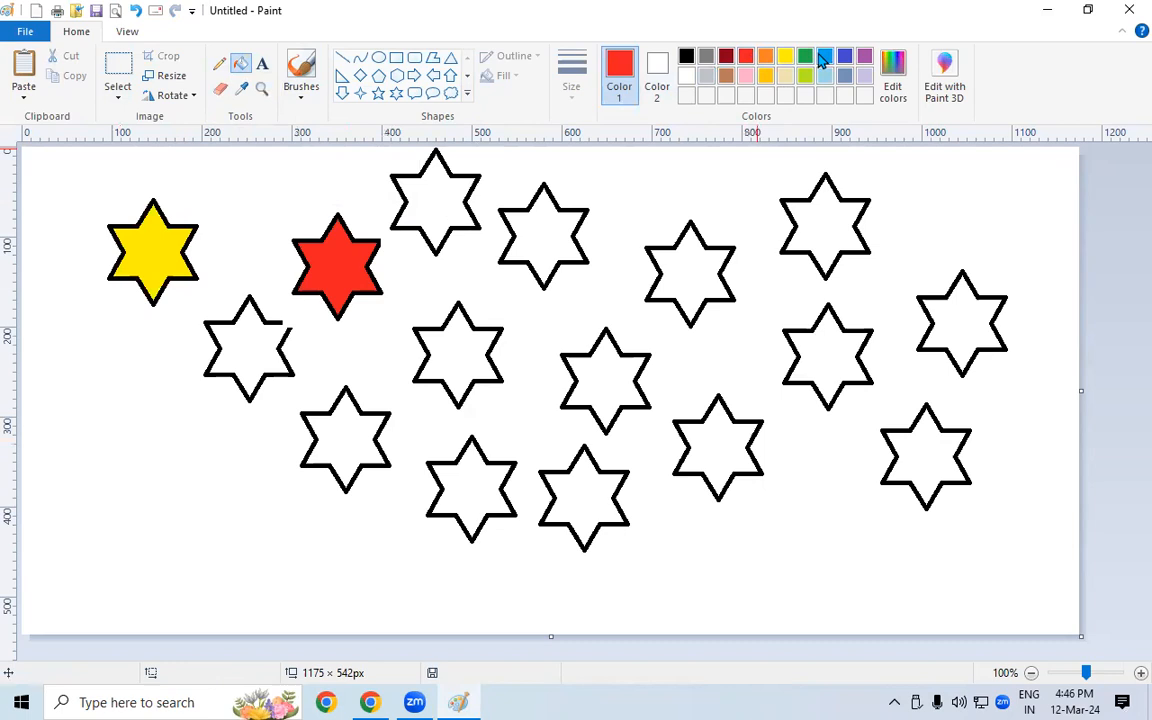
- Try to fill the star with the broken outline in green, and undo that fill
left_click(808, 58)
left_click(244, 353)
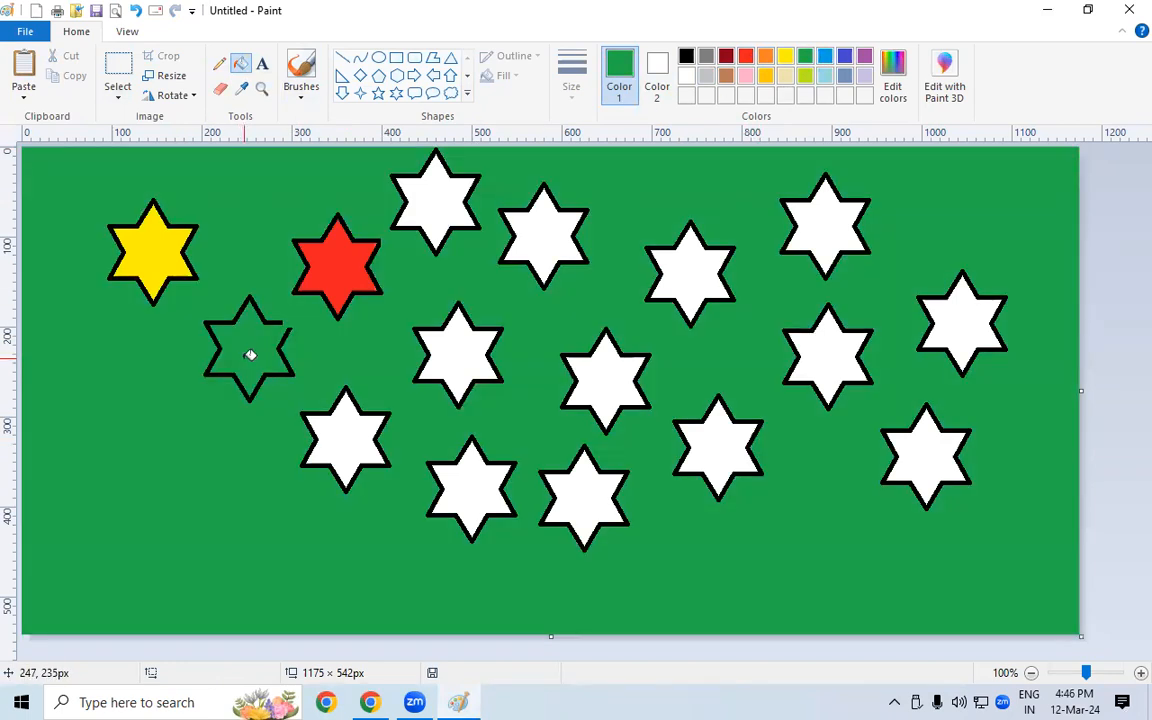
key("ctrl+z")
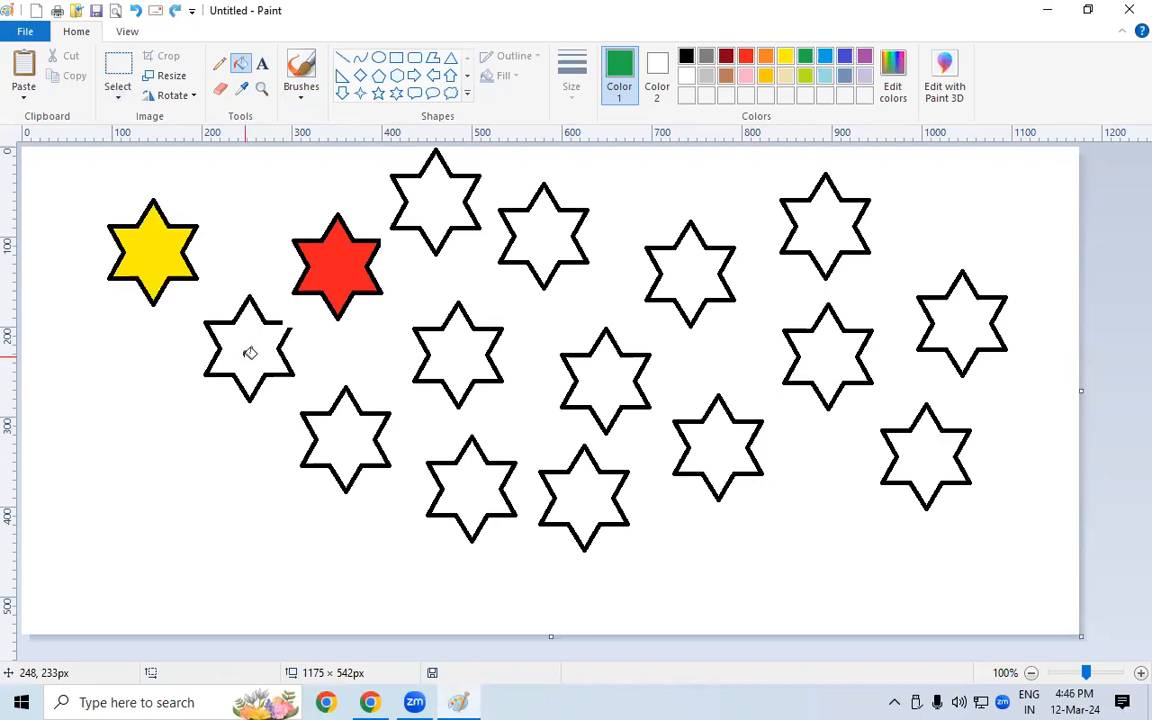
- Undo the remaining fills and every star until the canvas is blank, and reset Color 1 to black
key("ctrl+z")
key("ctrl+z")
key("ctrl+z")
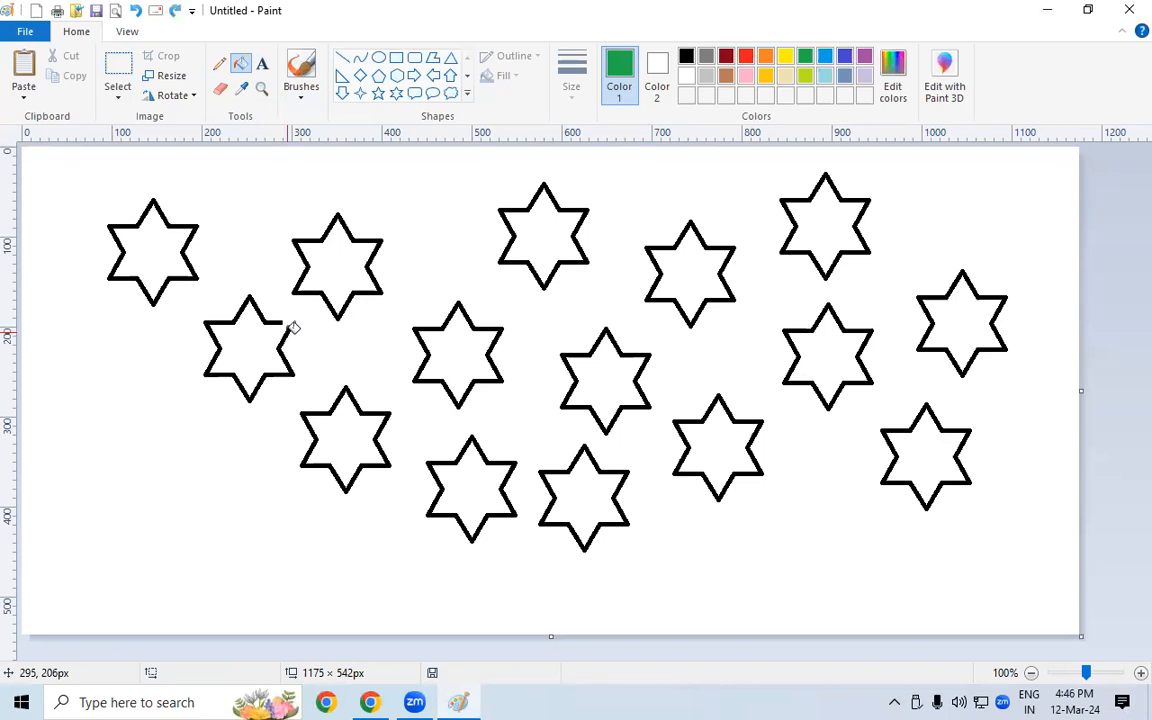
key("ctrl+z")
key("ctrl+z")
key("ctrl+z")
key("ctrl+z")
key("ctrl+z")
key("ctrl+z")
key("ctrl+z")
key("ctrl+z")
key("ctrl+z")
key("ctrl+z")
key("ctrl+z")
key("ctrl+z")
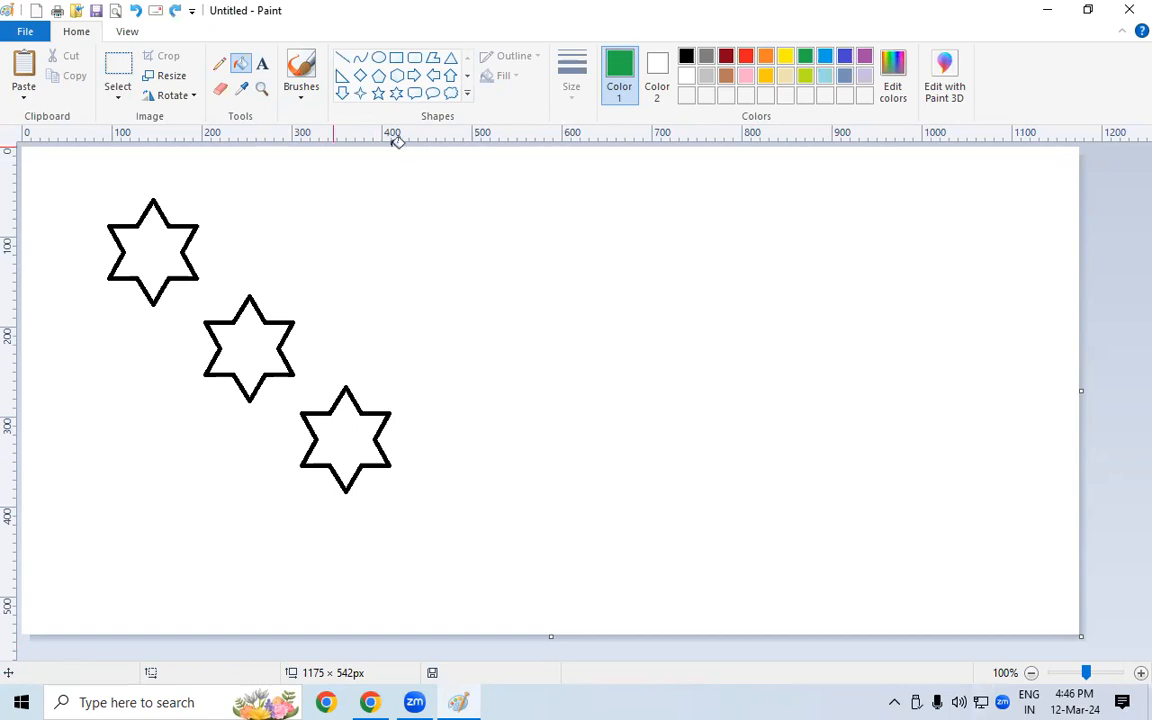
key("ctrl+z")
key("ctrl+z")
key("ctrl+z")
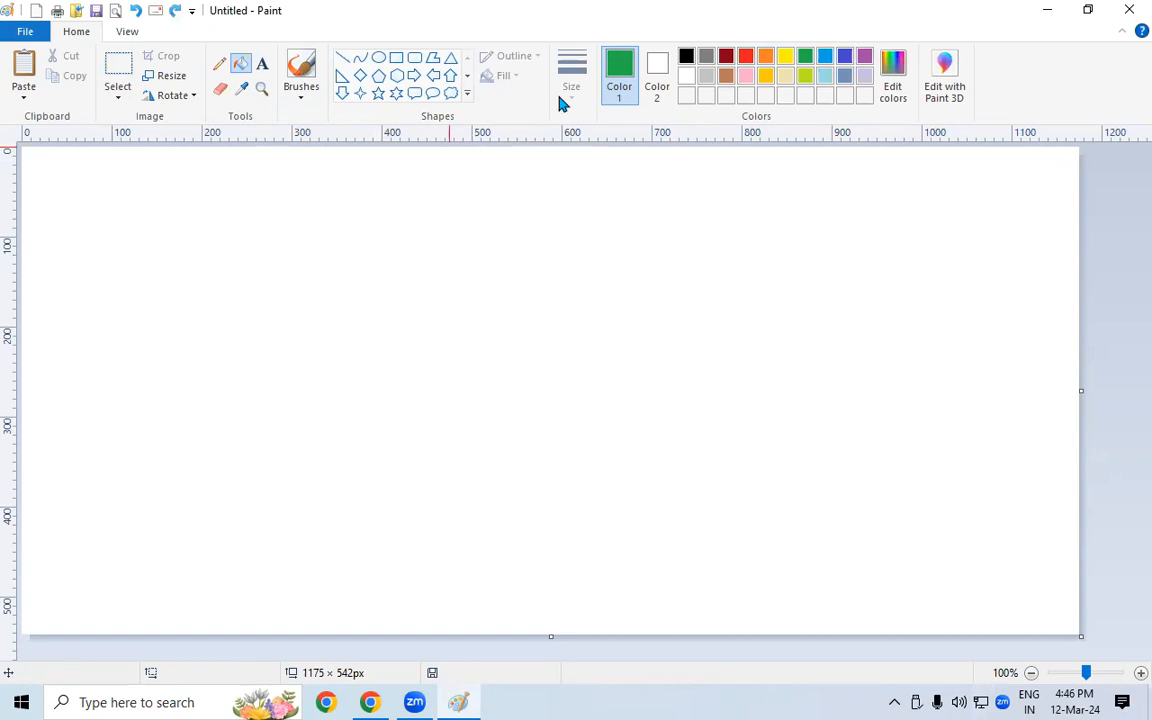
left_click(686, 57)
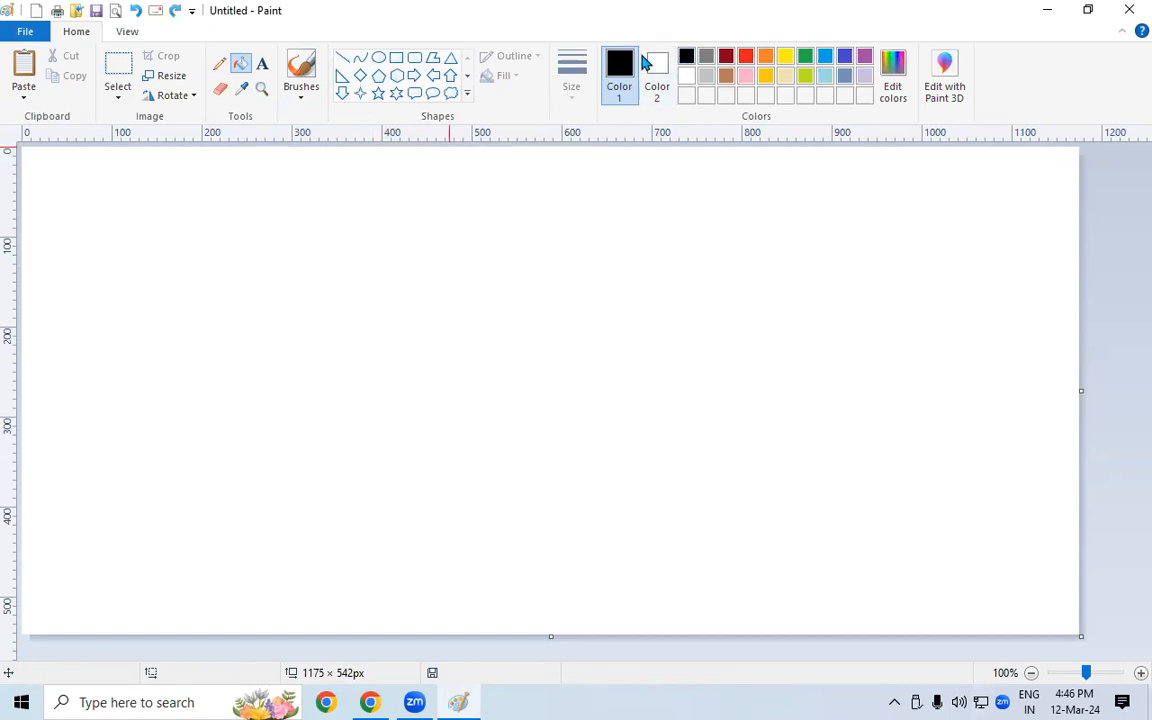
left_click(378, 93)
left_click_drag(95, 216, 185, 301)
left_click(283, 301)
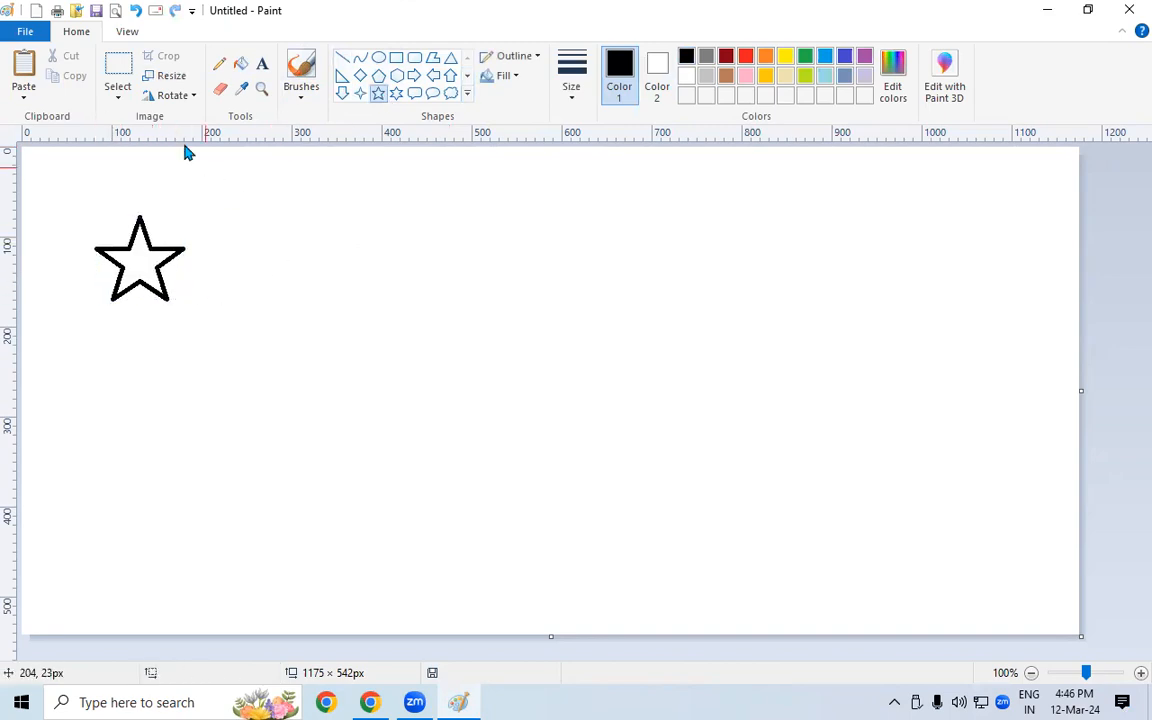
left_click(122, 70)
left_click_drag(86, 218, 192, 305)
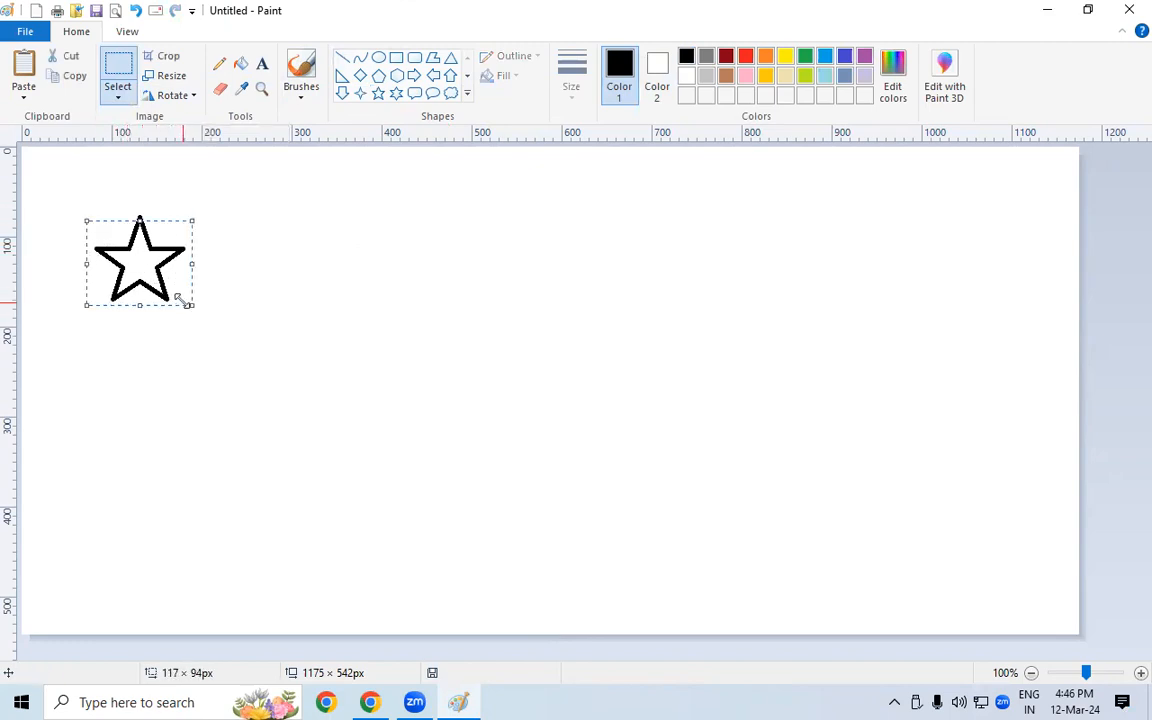
key("Delete")
left_click_drag(96, 227, 153, 283)
left_click(268, 277)
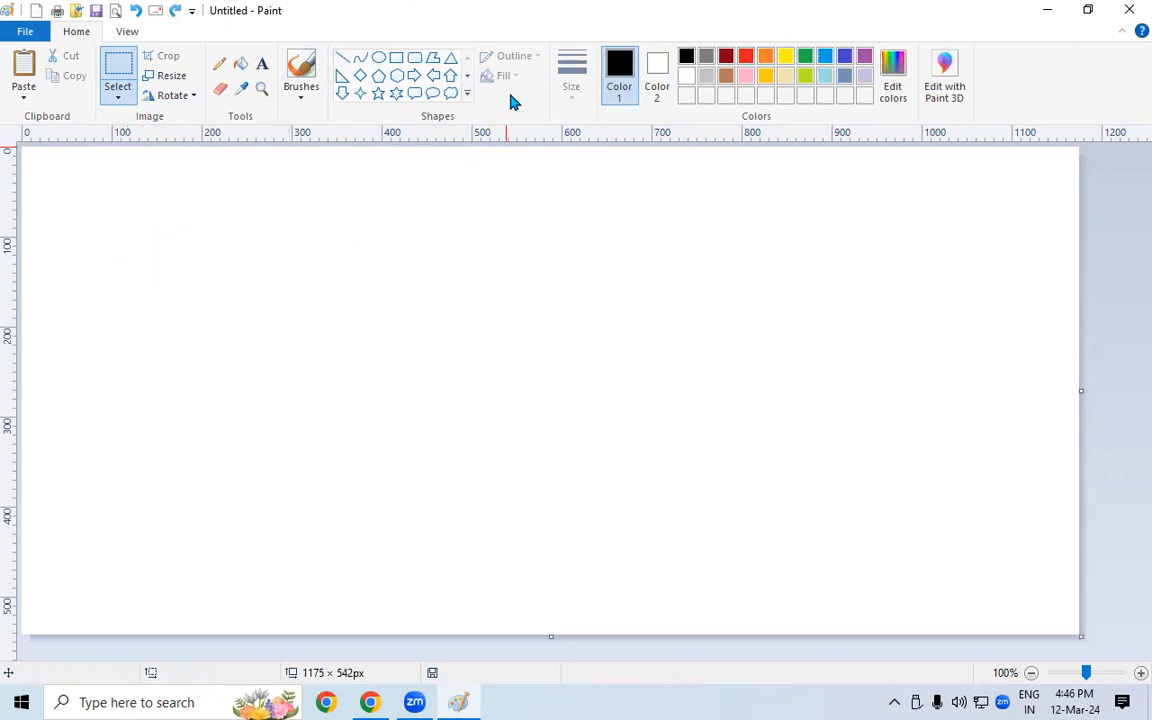
- Draw a black six-point star in the canvas's upper-left area, then copy it and scatter thirteen duplicates across the canvas
left_click(396, 93)
left_click_drag(157, 198, 248, 294)
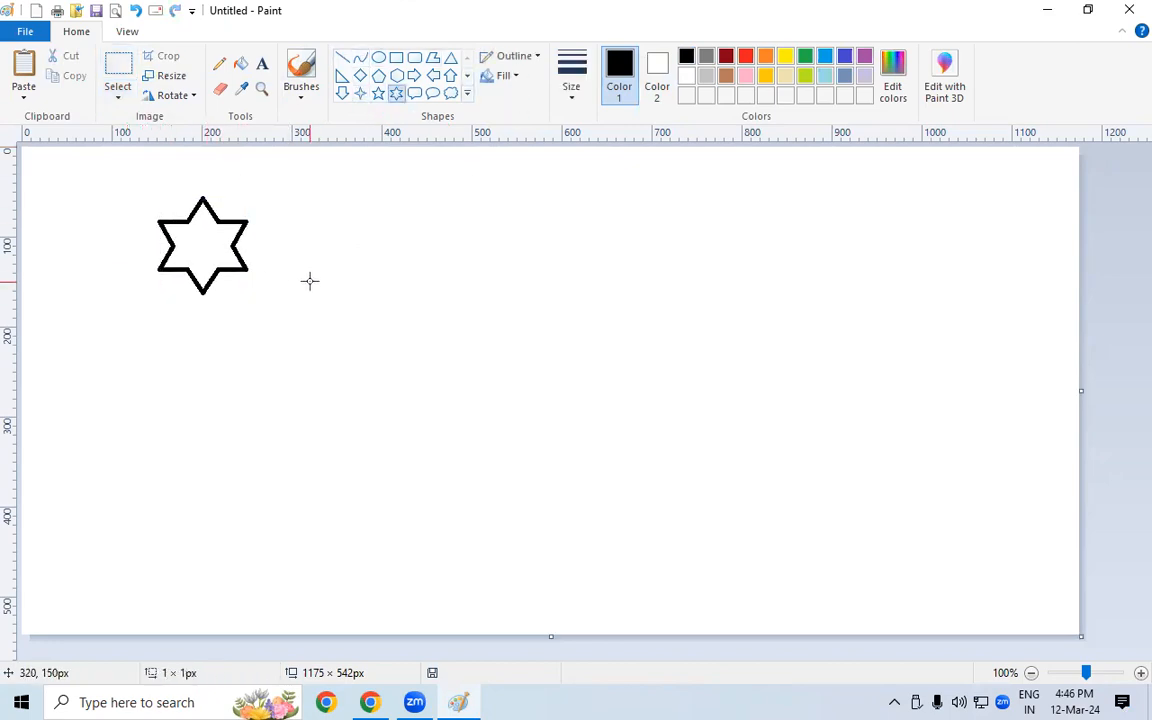
left_click(118, 96)
left_click(150, 137)
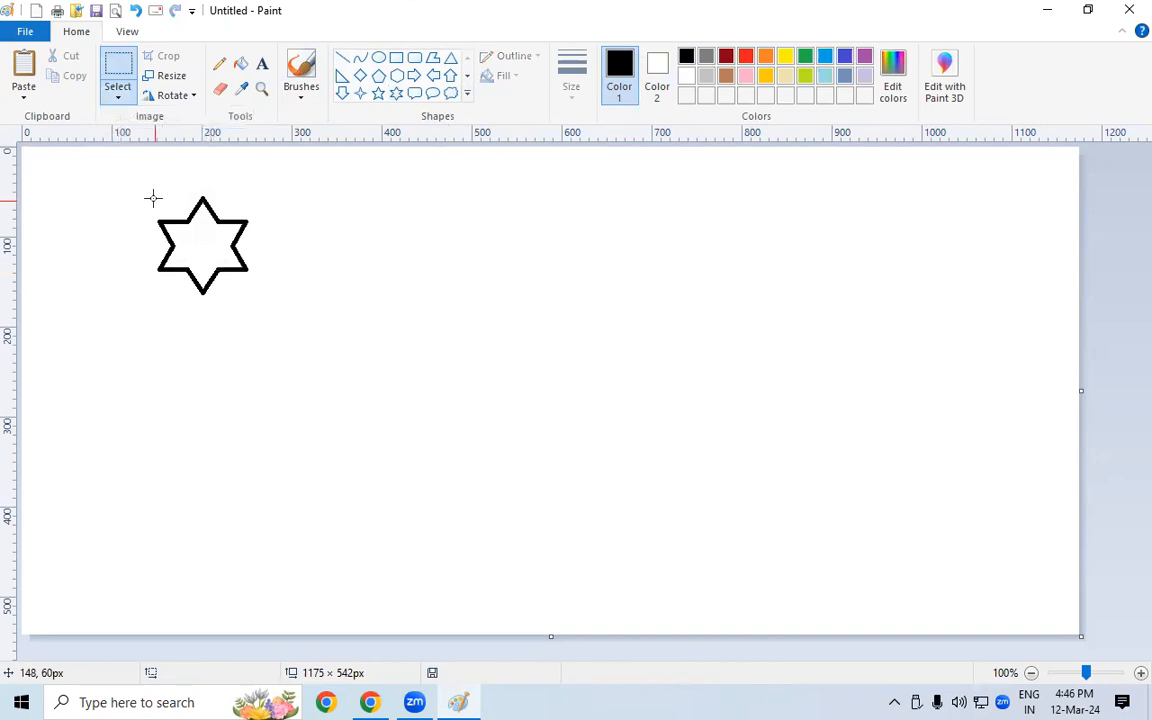
left_click_drag(145, 184, 263, 300)
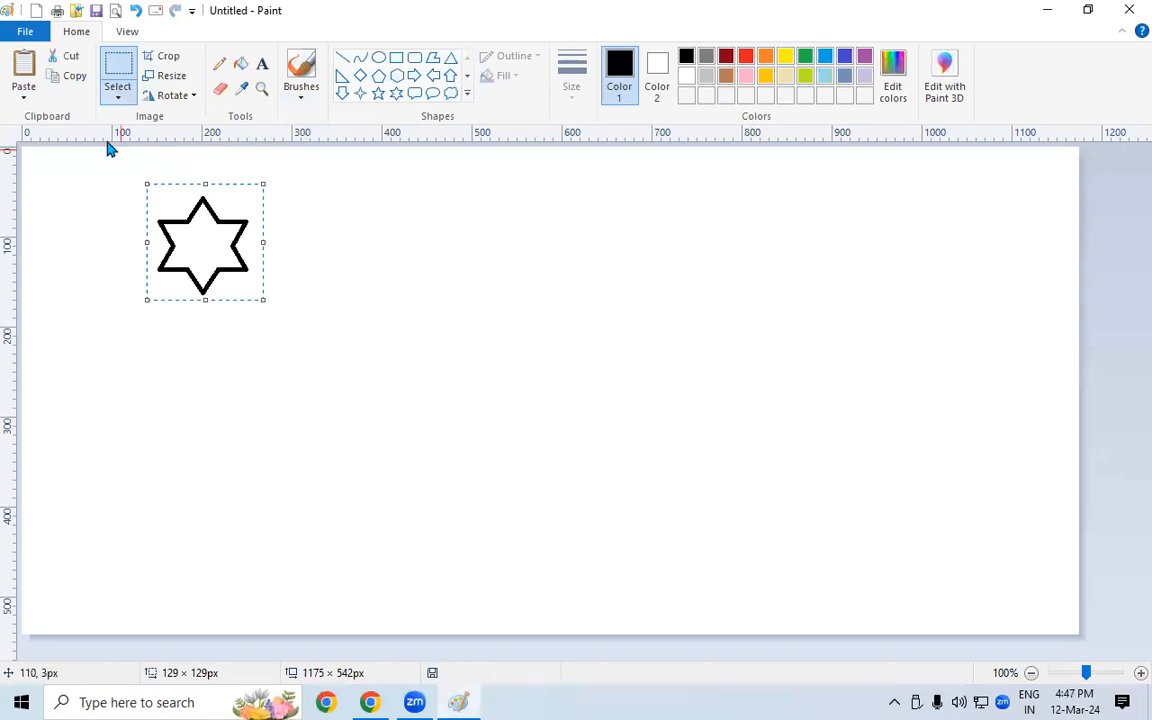
left_click(72, 80)
left_click_drag(203, 224, 1000, 352)
left_click(921, 175)
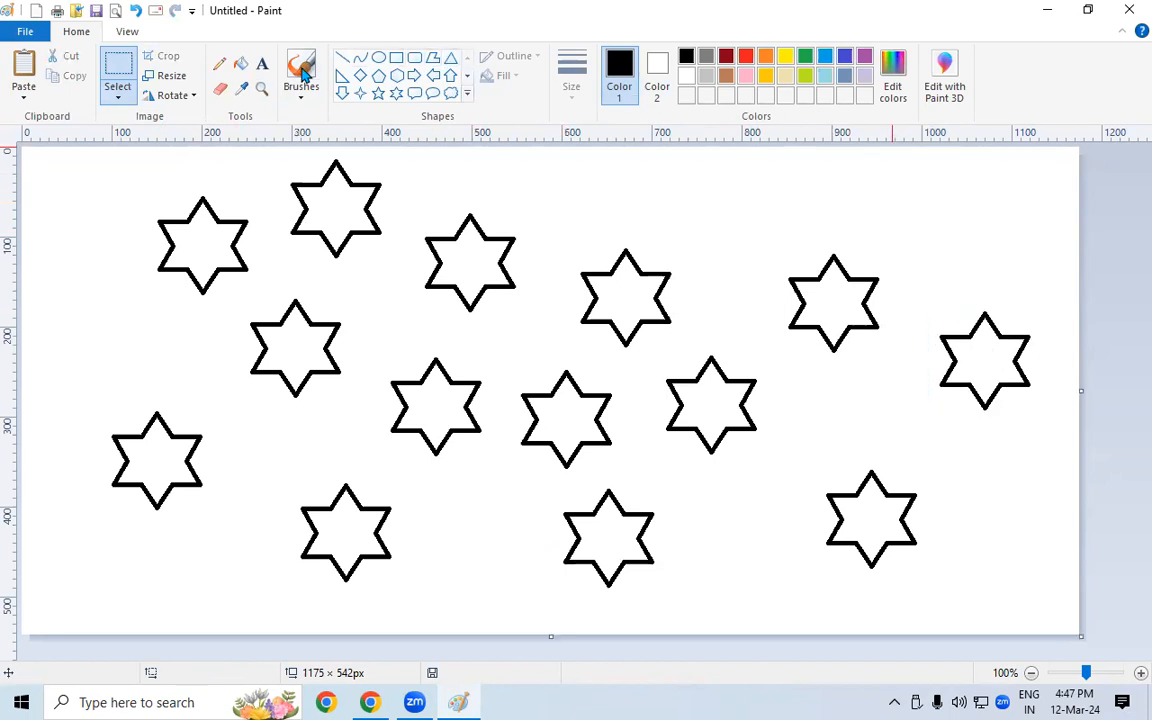
- Fill the three stars at the canvas's upper left, from left to right, with blue, green and red
left_click(240, 63)
left_click(745, 55)
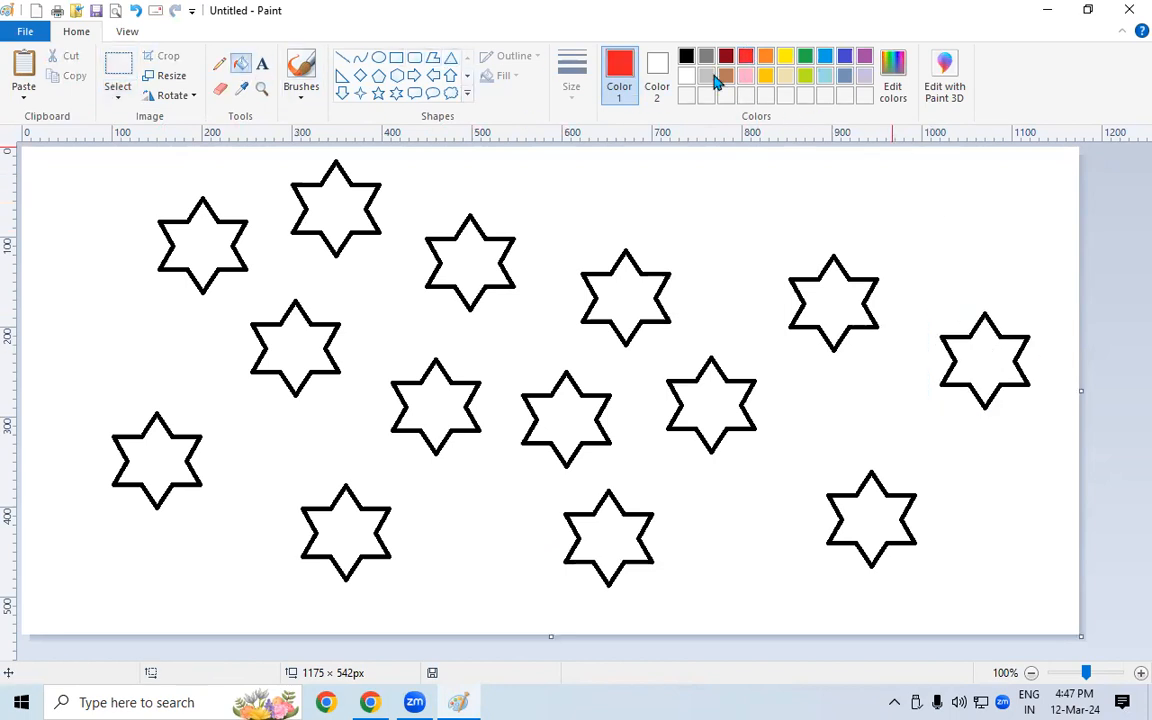
left_click(463, 255)
left_click(806, 56)
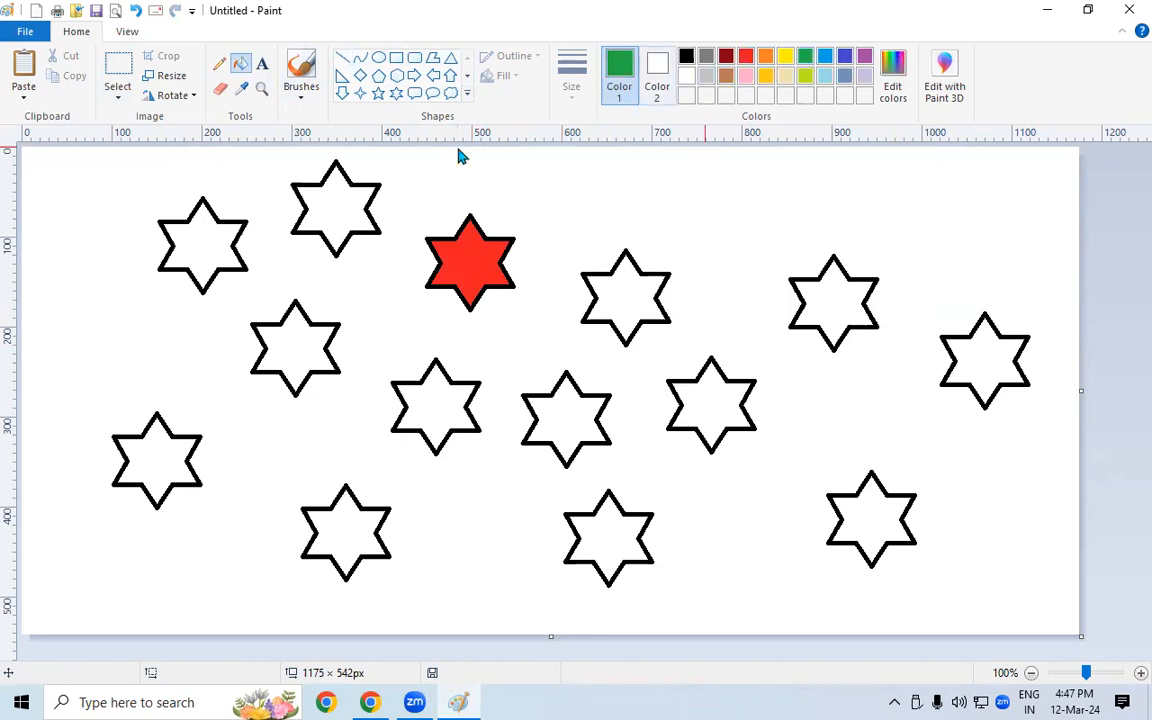
left_click(347, 193)
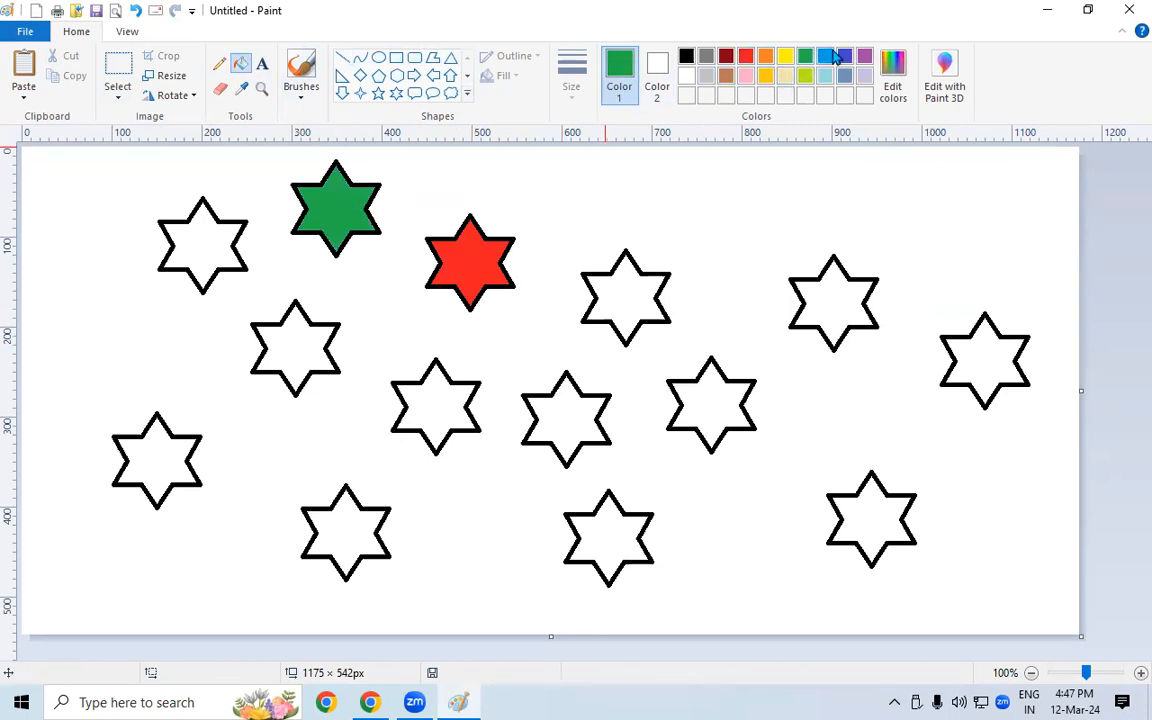
left_click(196, 241)
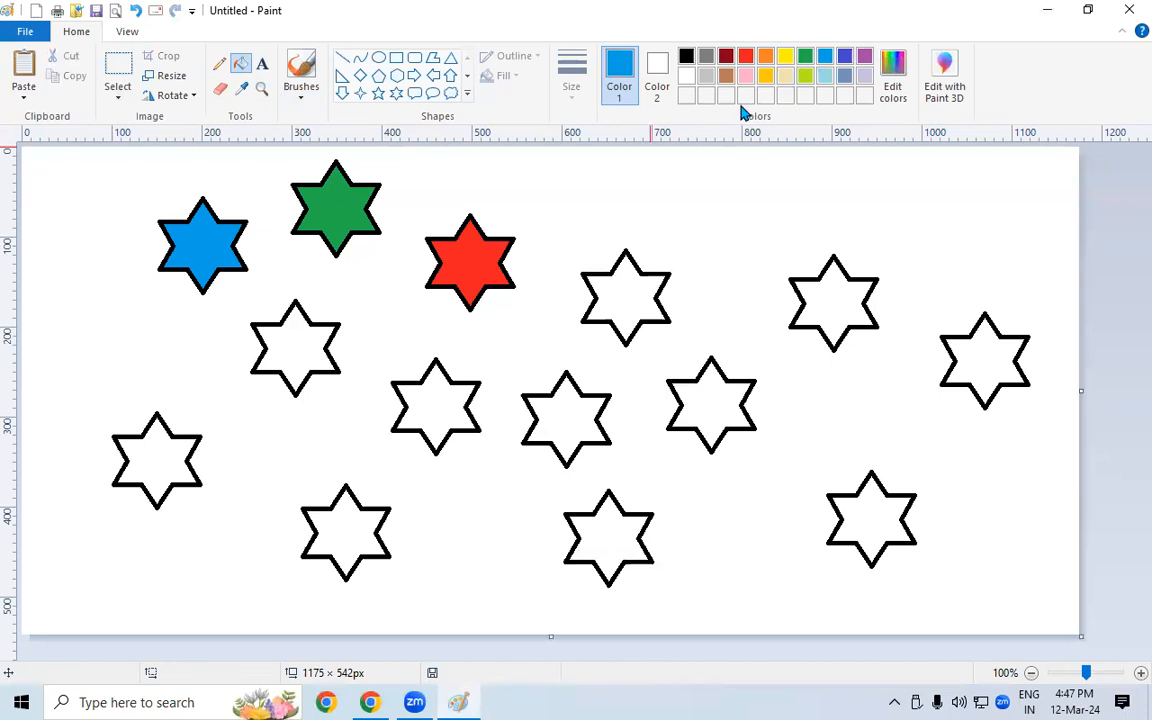
- Fill the far-left lower star with black, the star below the green one with dark red, and the leftmost bottom star with red
left_click(686, 56)
left_click(180, 443)
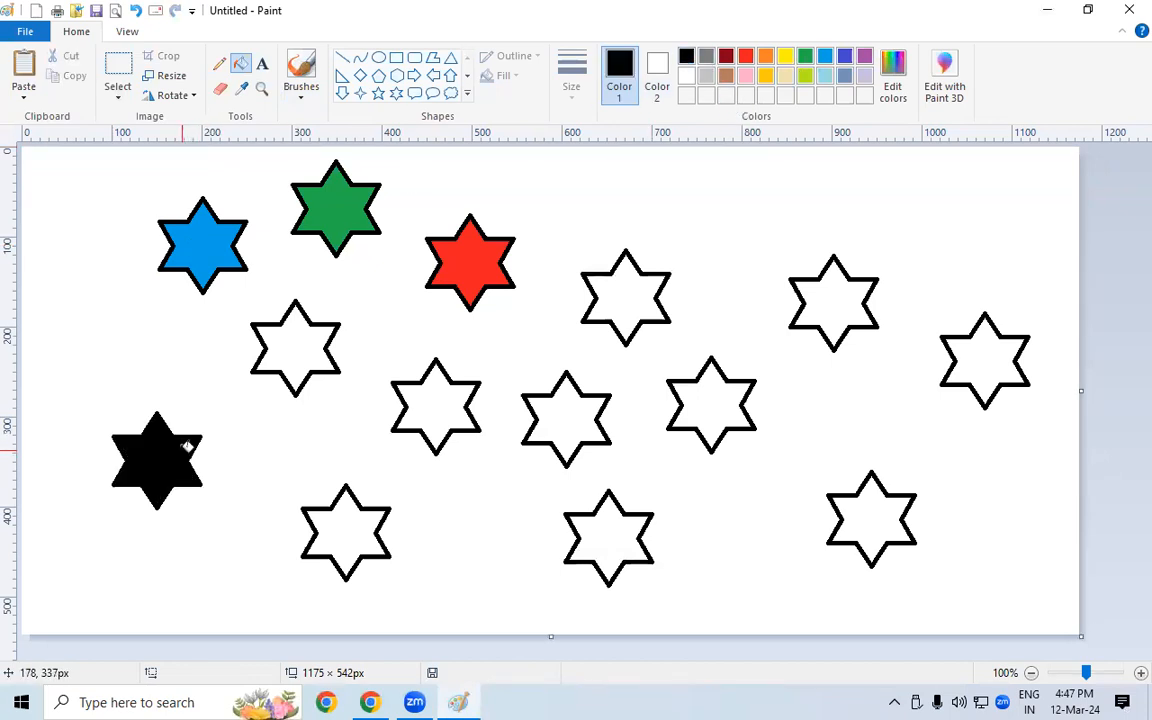
left_click(726, 56)
left_click(291, 347)
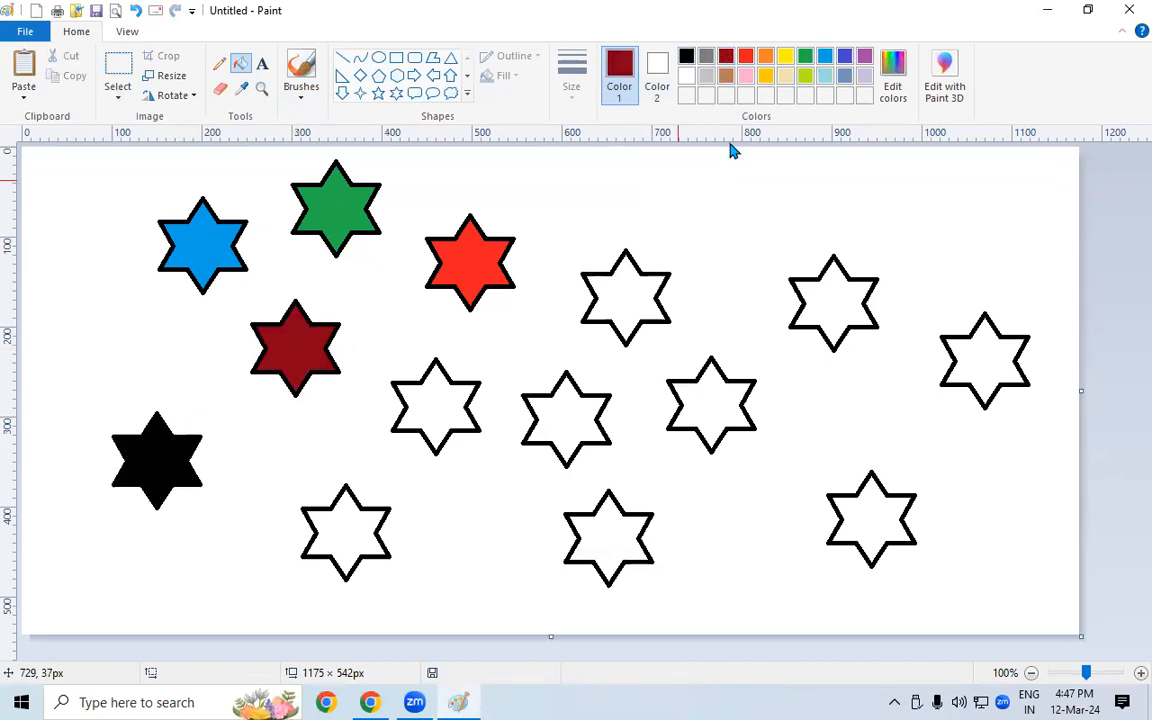
left_click(748, 58)
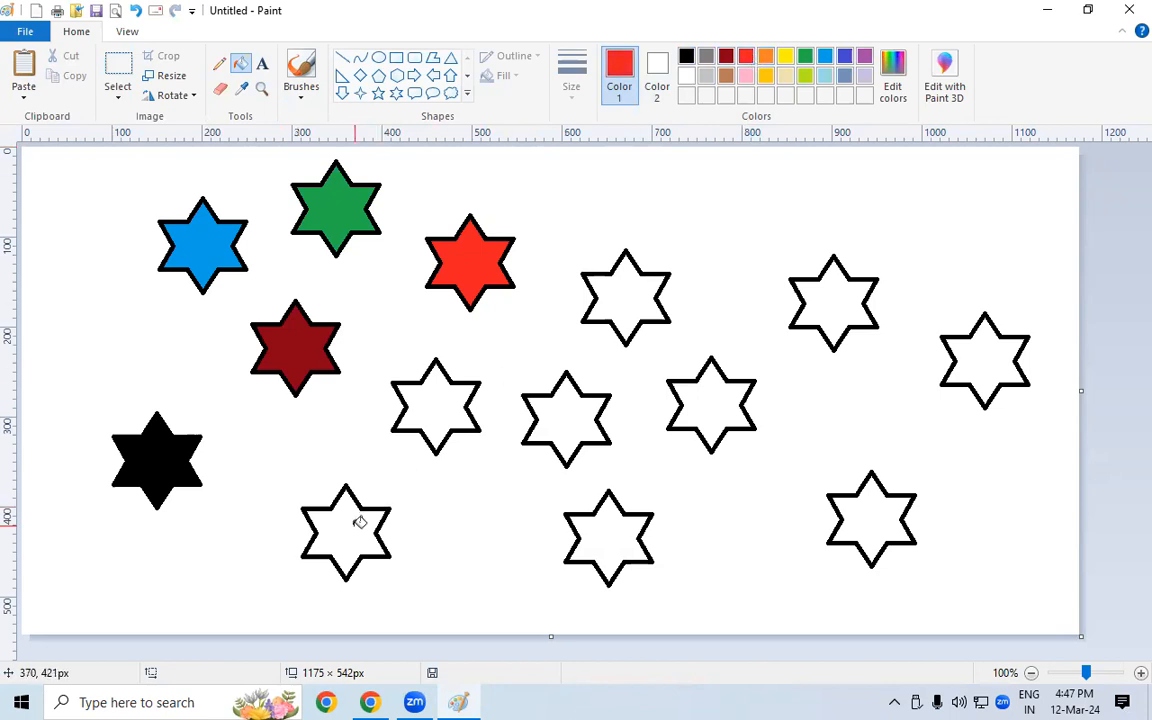
left_click(352, 526)
- Fill the star below the upper red one with orange, its right neighbor with yellow, and the fourth star of the upper row with green
left_click(767, 60)
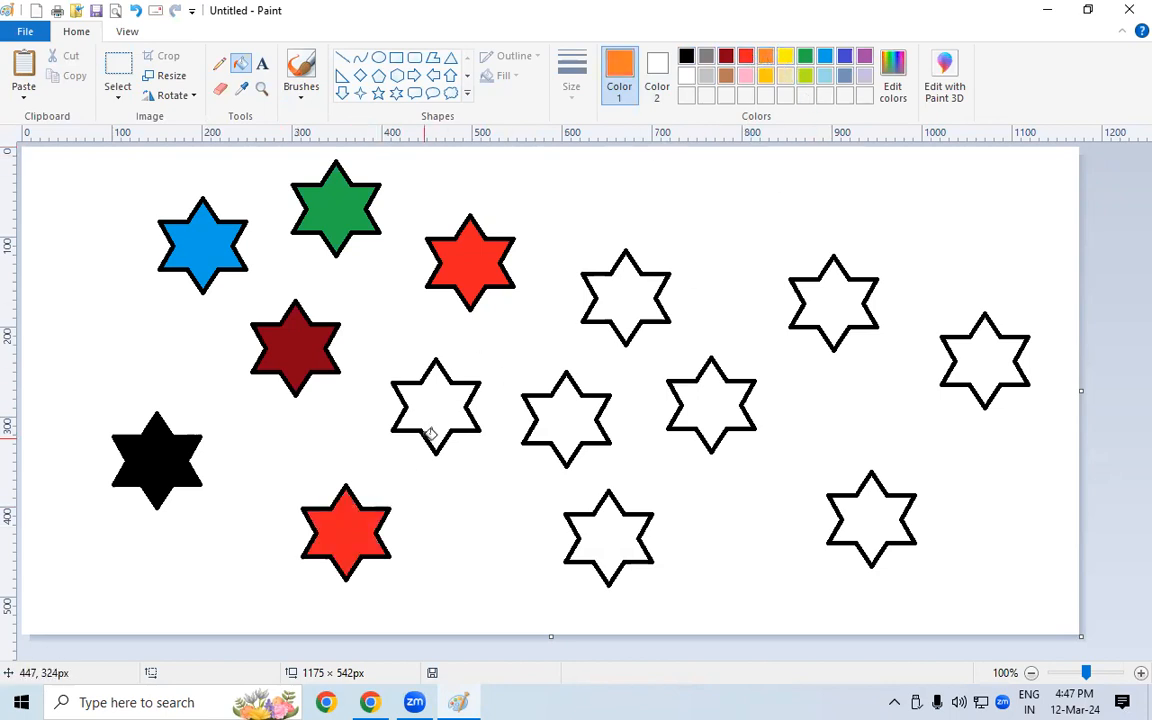
left_click(410, 385)
left_click(786, 57)
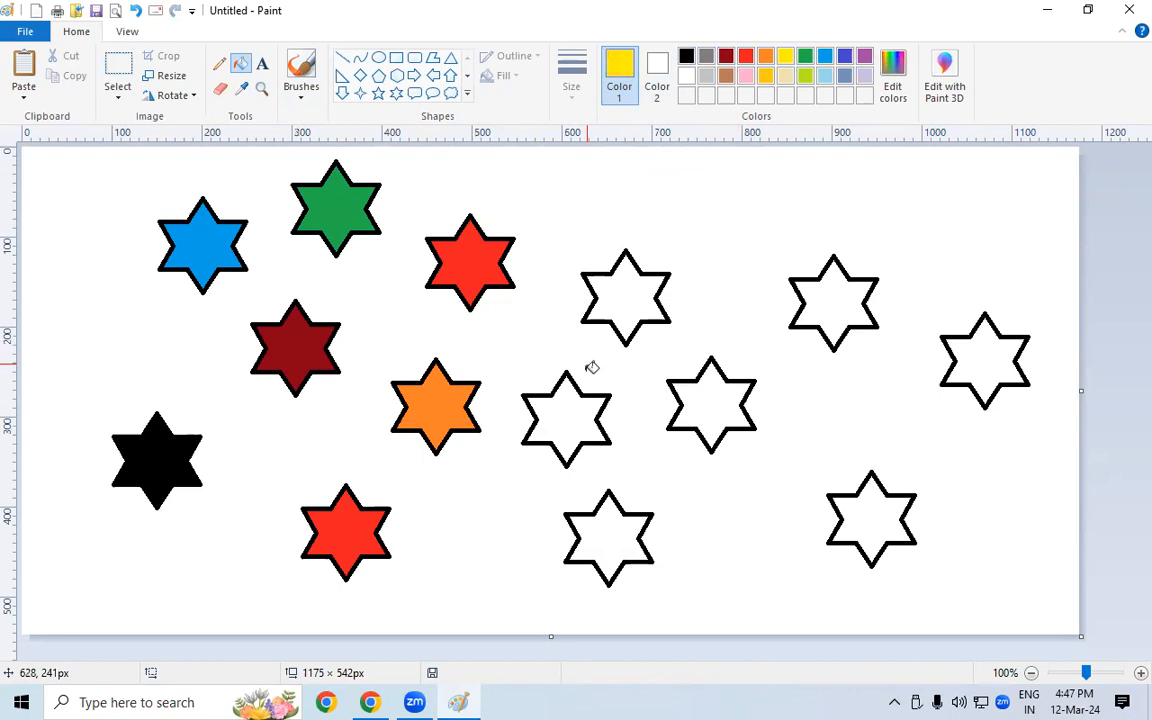
left_click(566, 415)
left_click(805, 58)
left_click(620, 293)
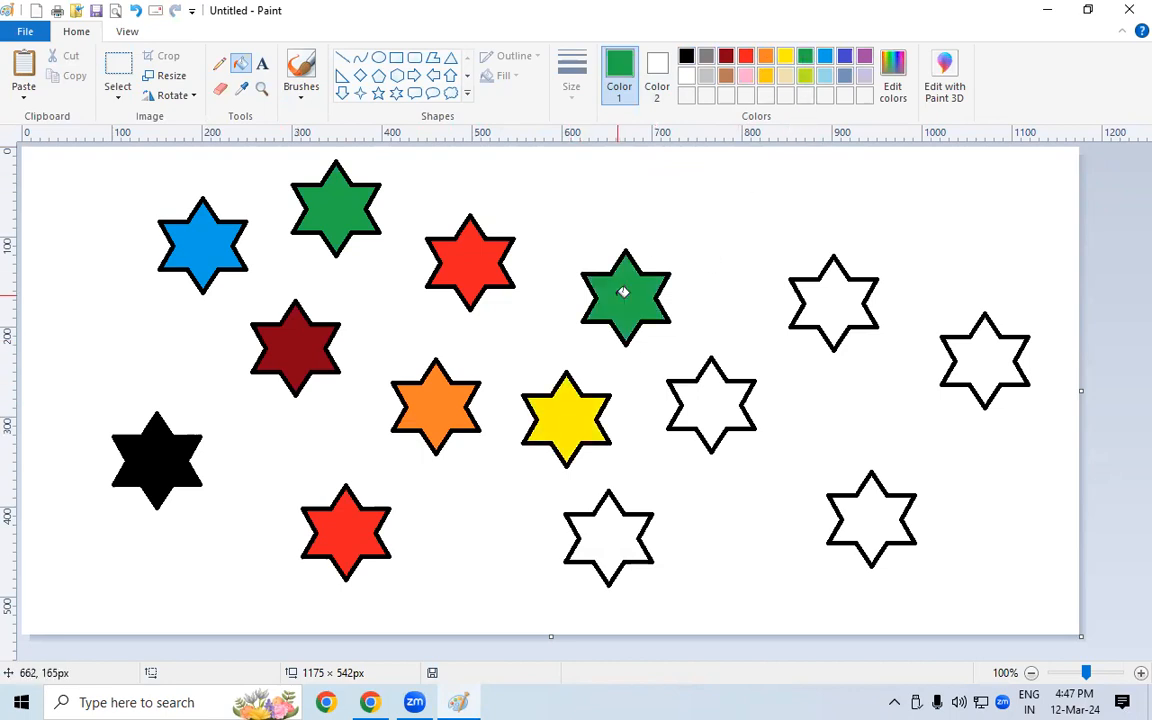
- Fill the star right of the yellow one with indigo, the middle bottom star with light turquoise, and the fifth upper star with purple
left_click(843, 60)
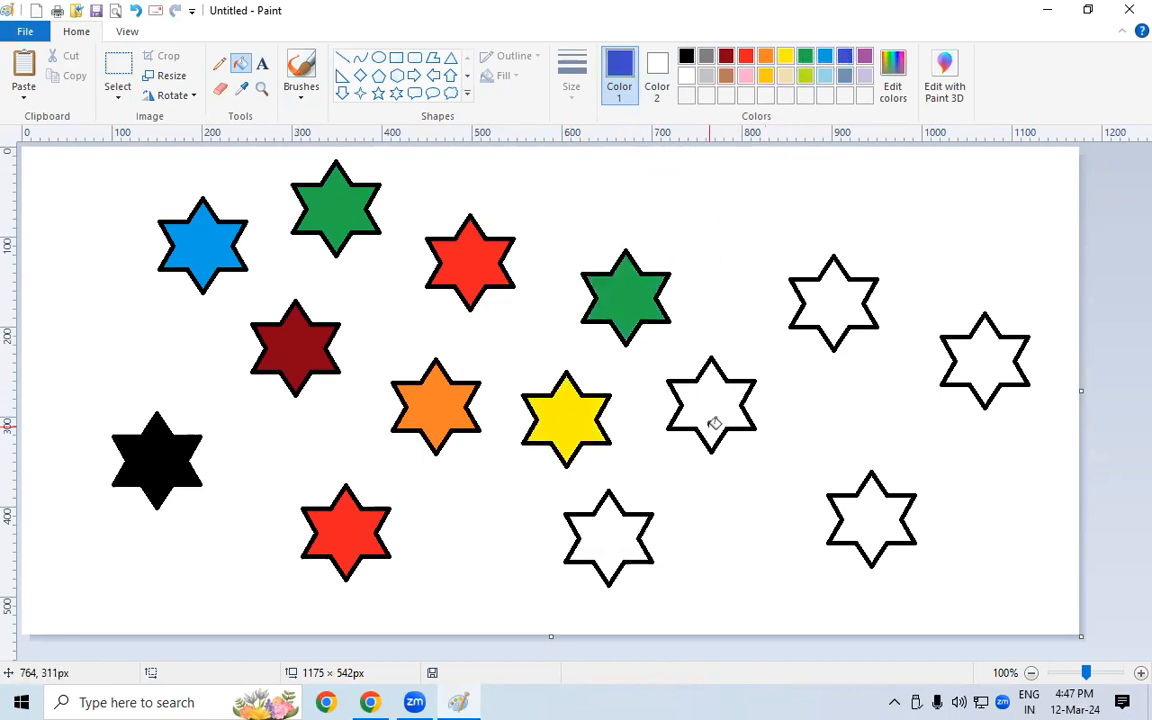
left_click(714, 422)
left_click(826, 77)
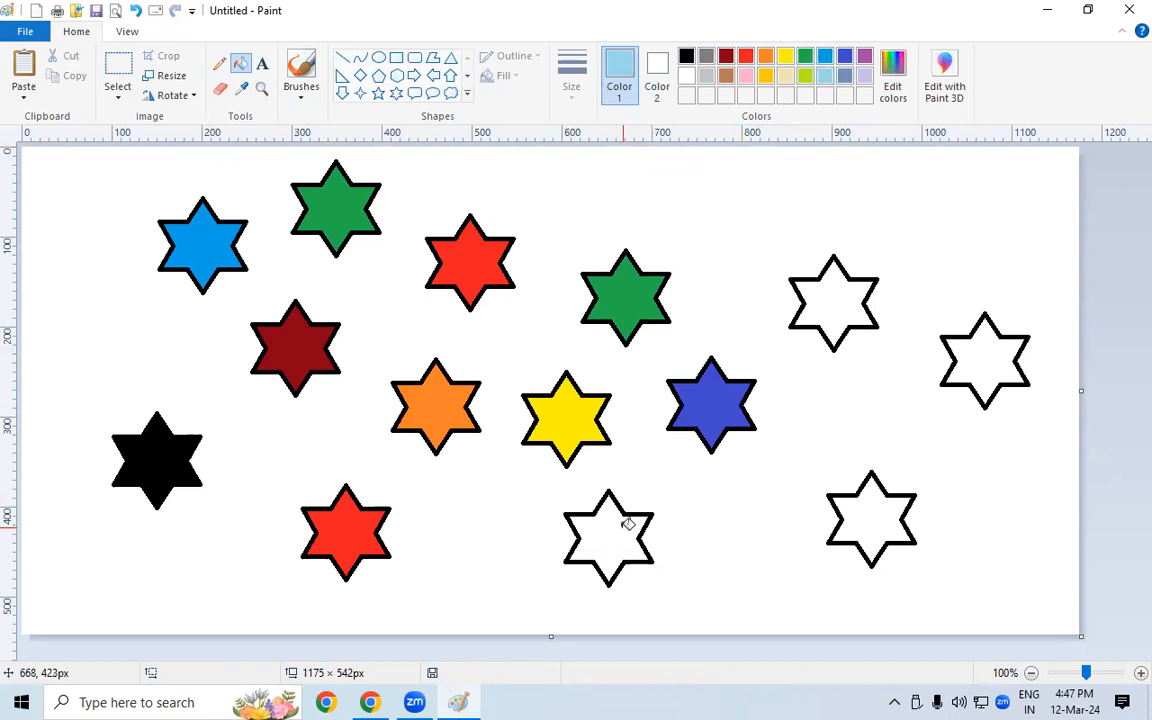
left_click(624, 527)
left_click(866, 58)
left_click(812, 292)
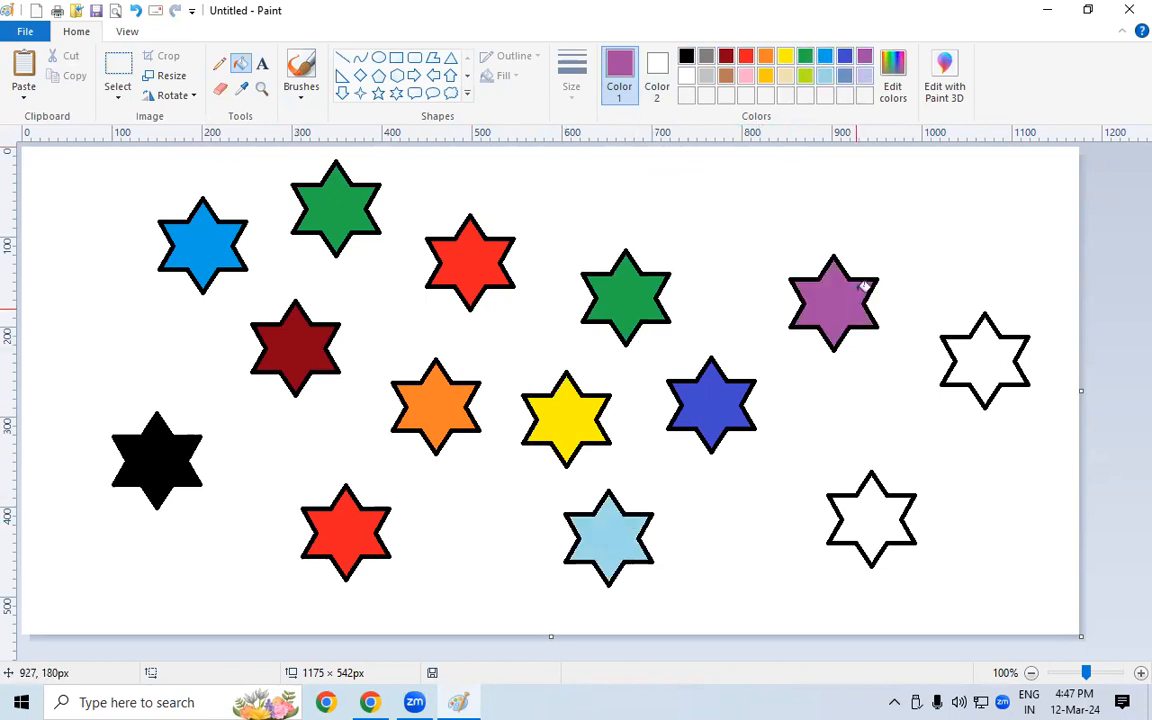
- Fill the lower-right star with dark red and the far-right star with red
left_click(726, 58)
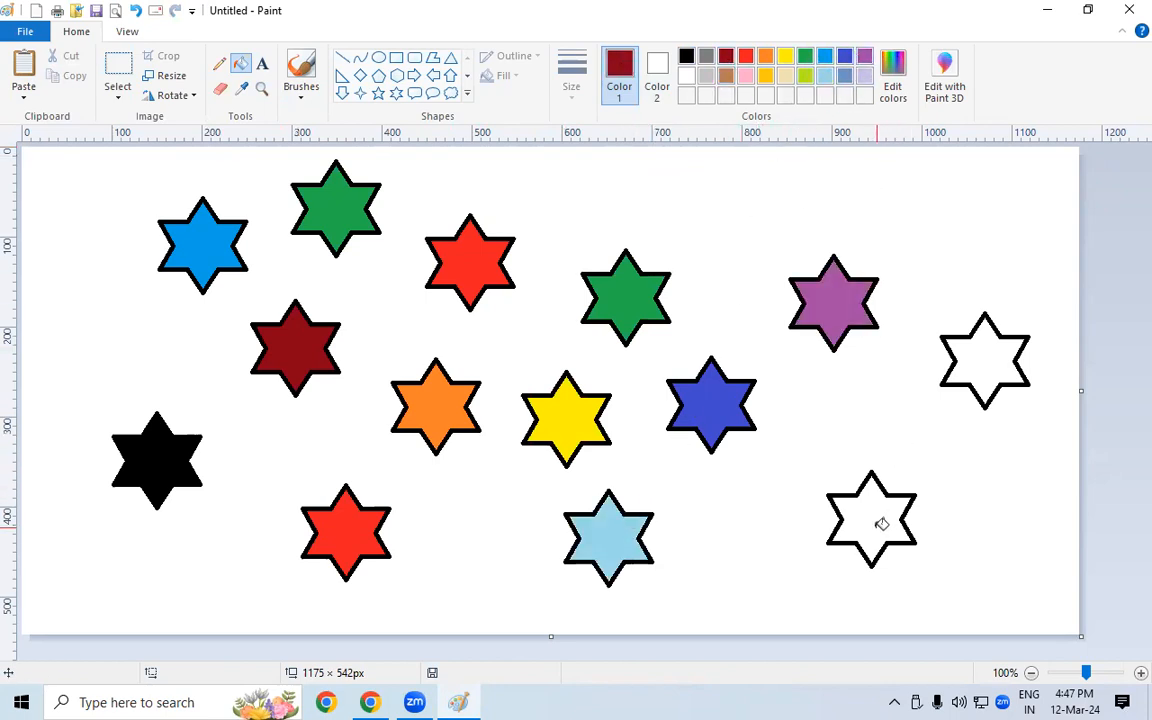
left_click(879, 524)
left_click(744, 58)
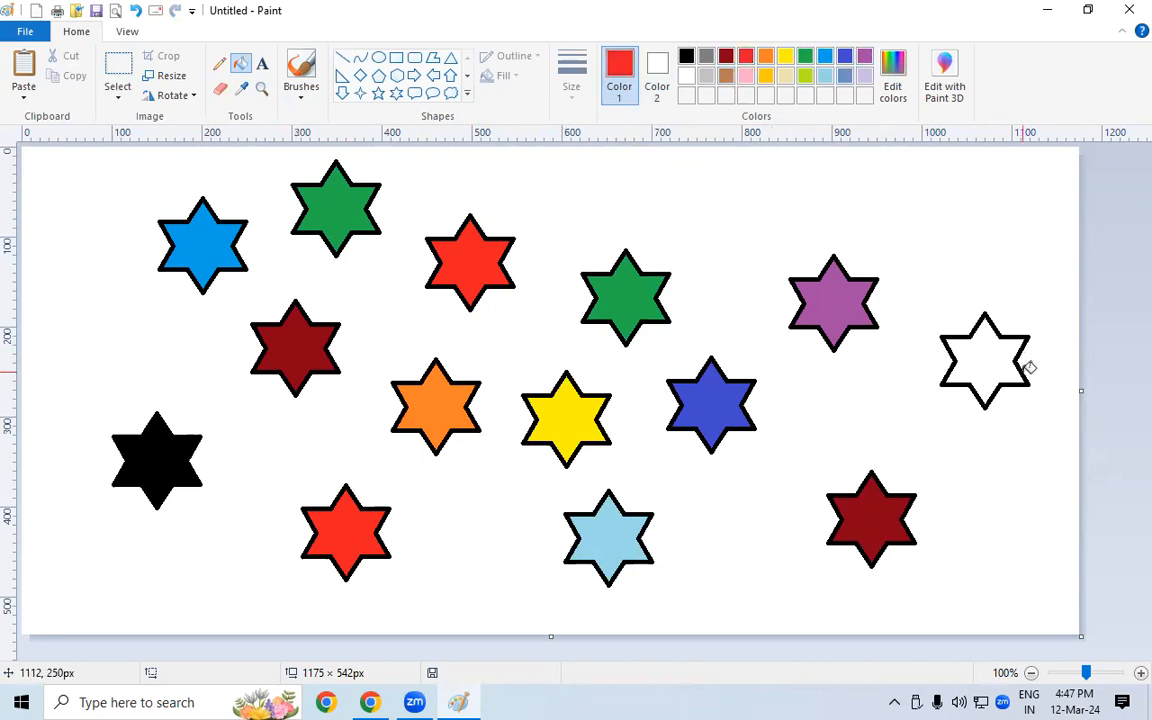
left_click(983, 354)
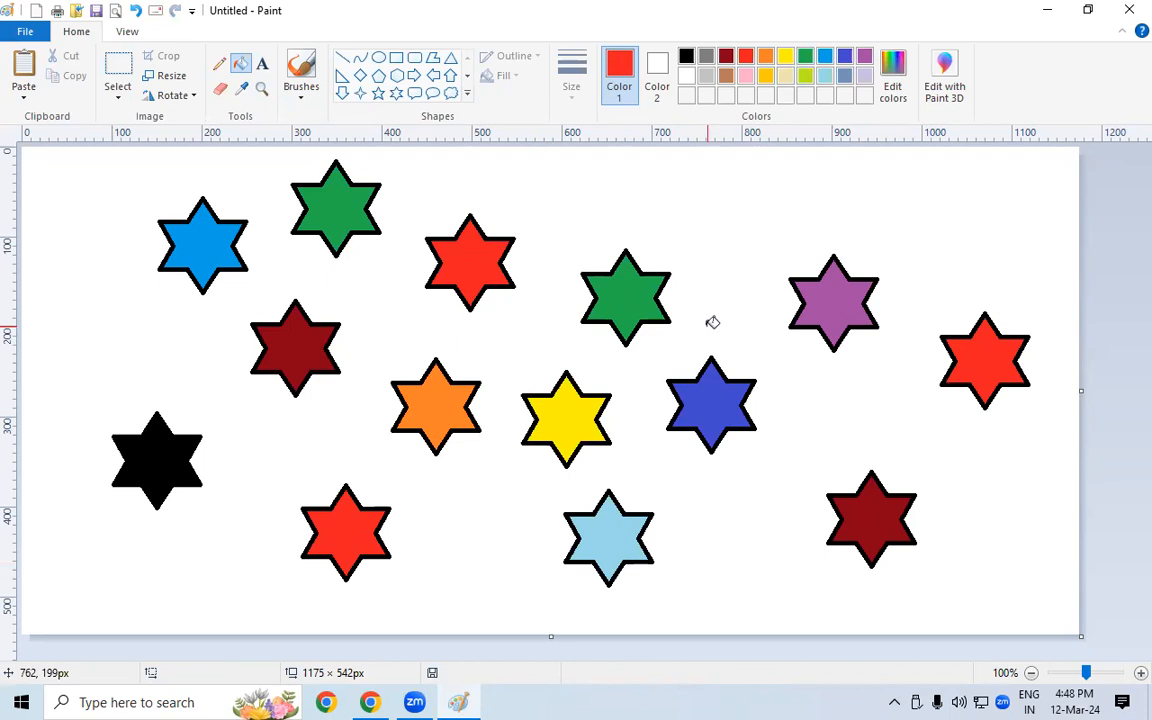
- Select the entire canvas and delete all the stars
key("ctrl+a")
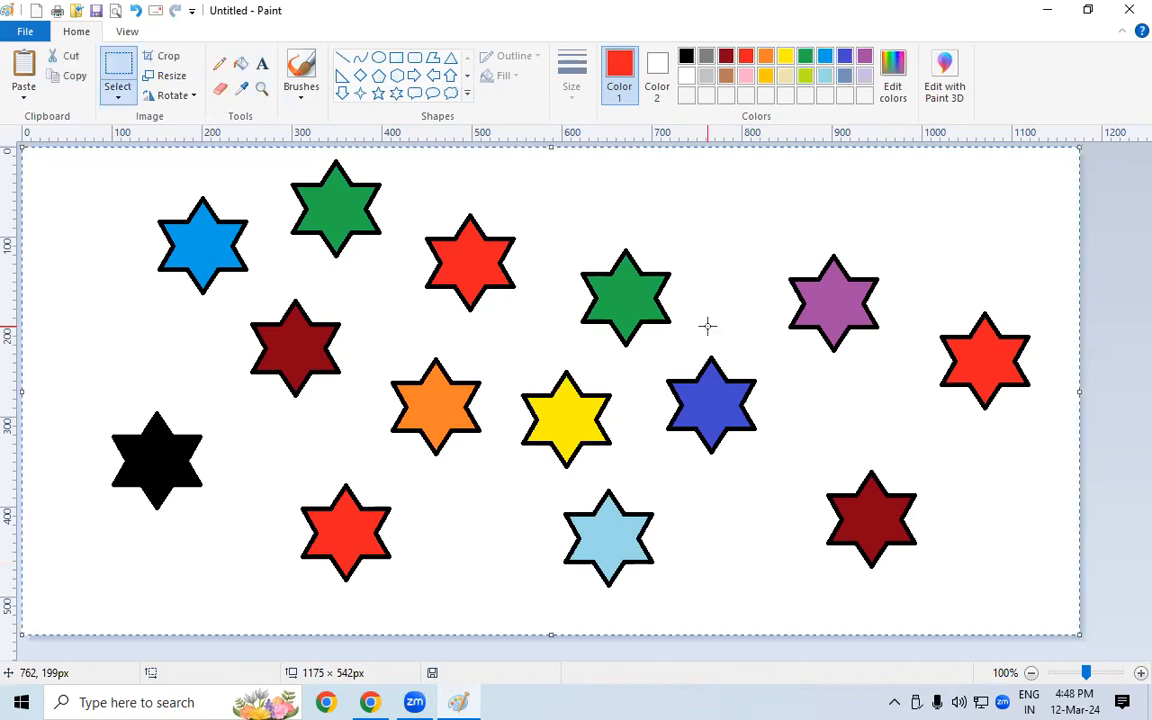
key("Delete")
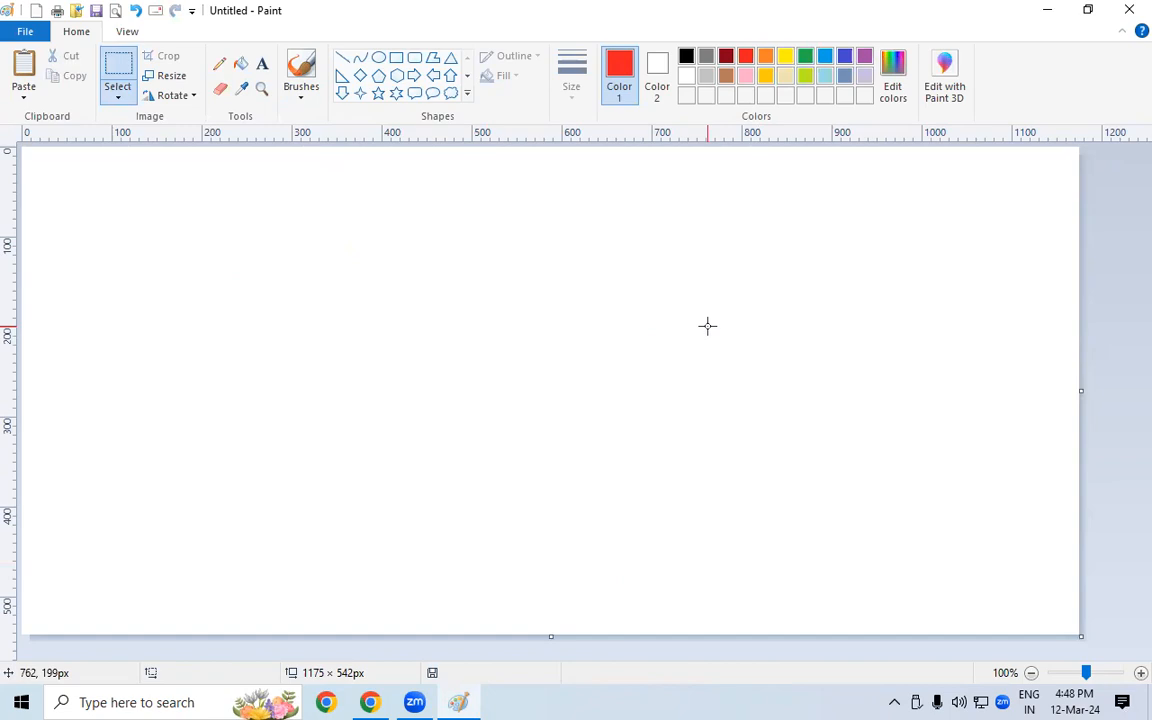
- Draw a black-outlined rectangle about 161 × 197 px in the upper-left area of the canvas
left_click(687, 58)
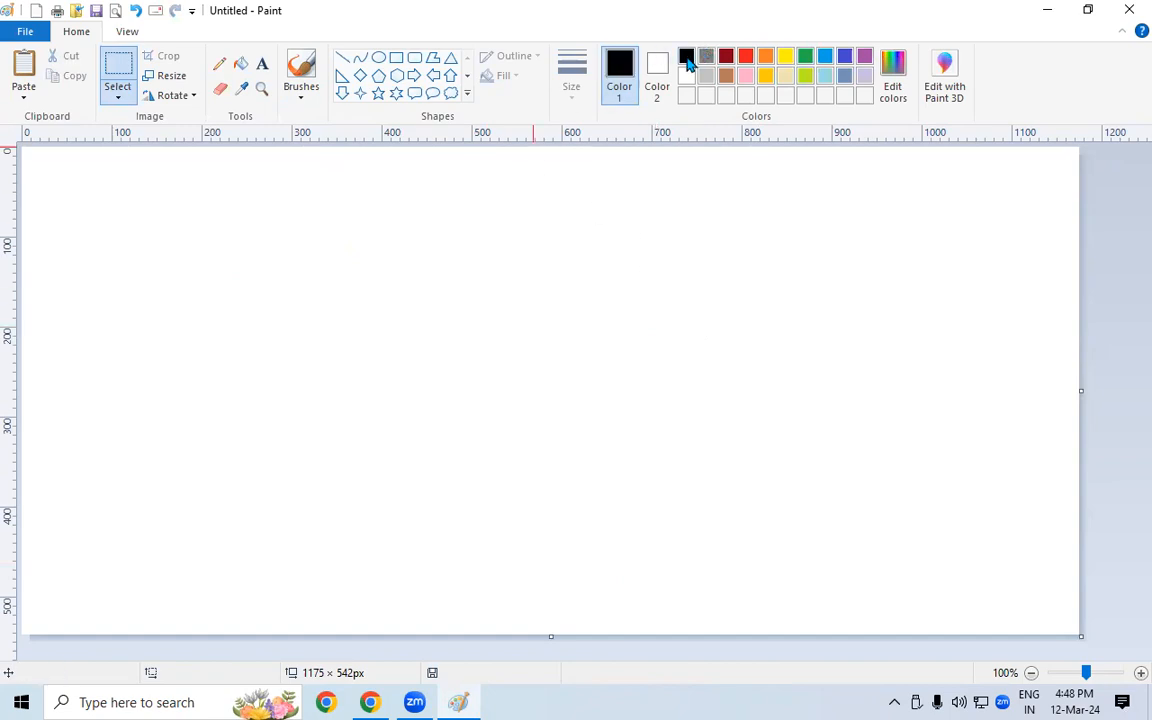
left_click(398, 60)
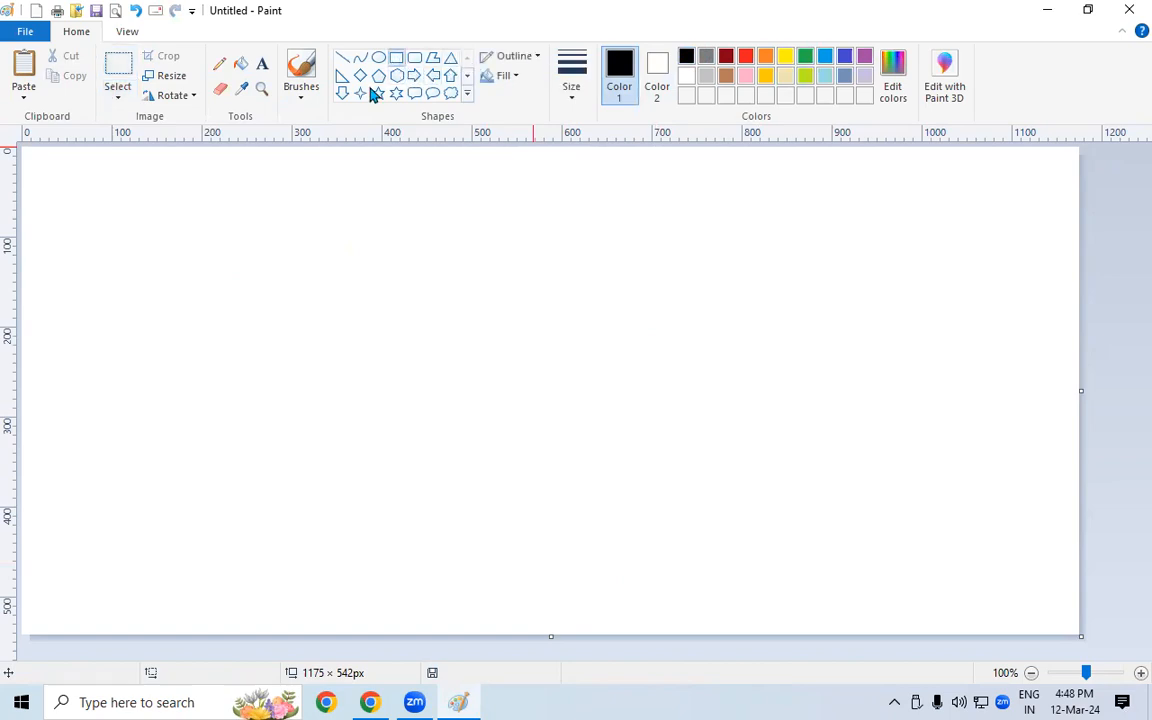
left_click_drag(183, 192, 328, 368)
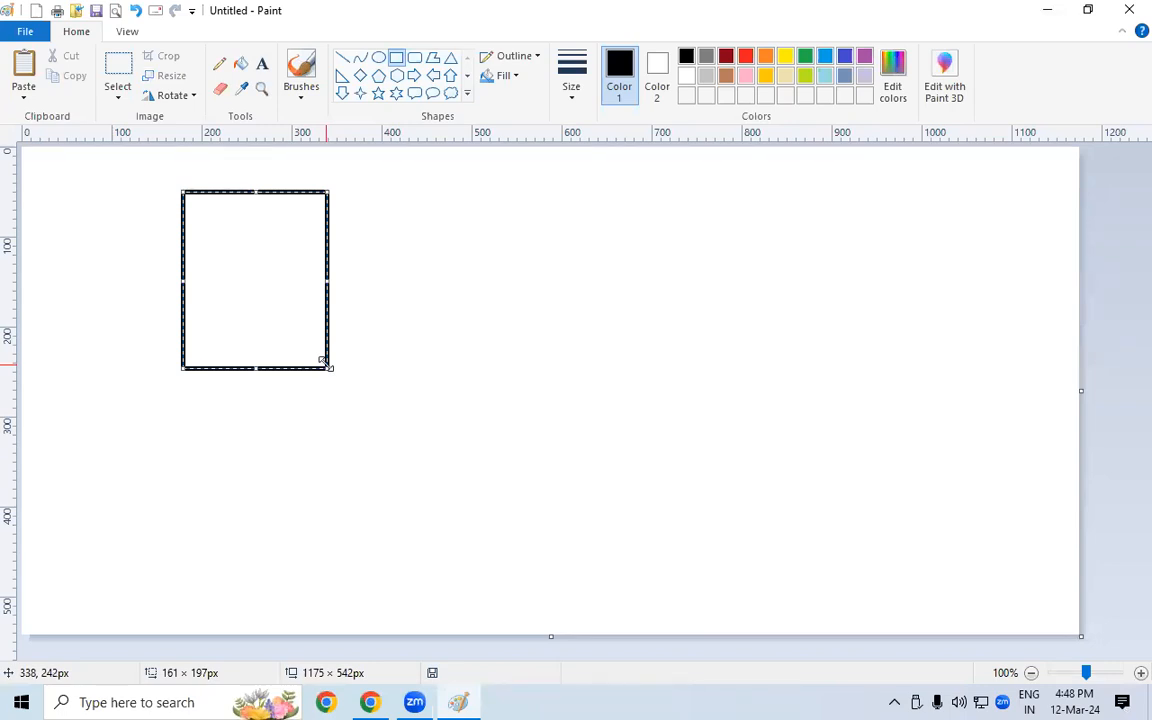
- Paste the picture file 1803529 from the PHOTO ALBUM folder in Pictures onto the canvas
left_click(26, 92)
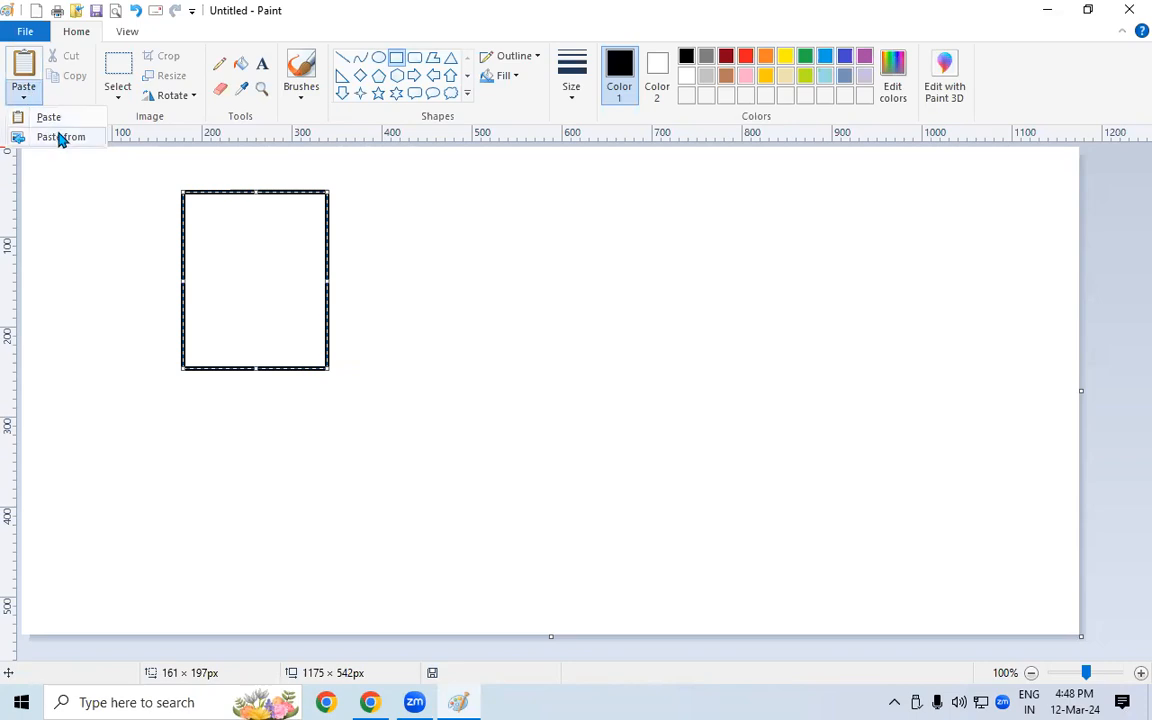
left_click(60, 139)
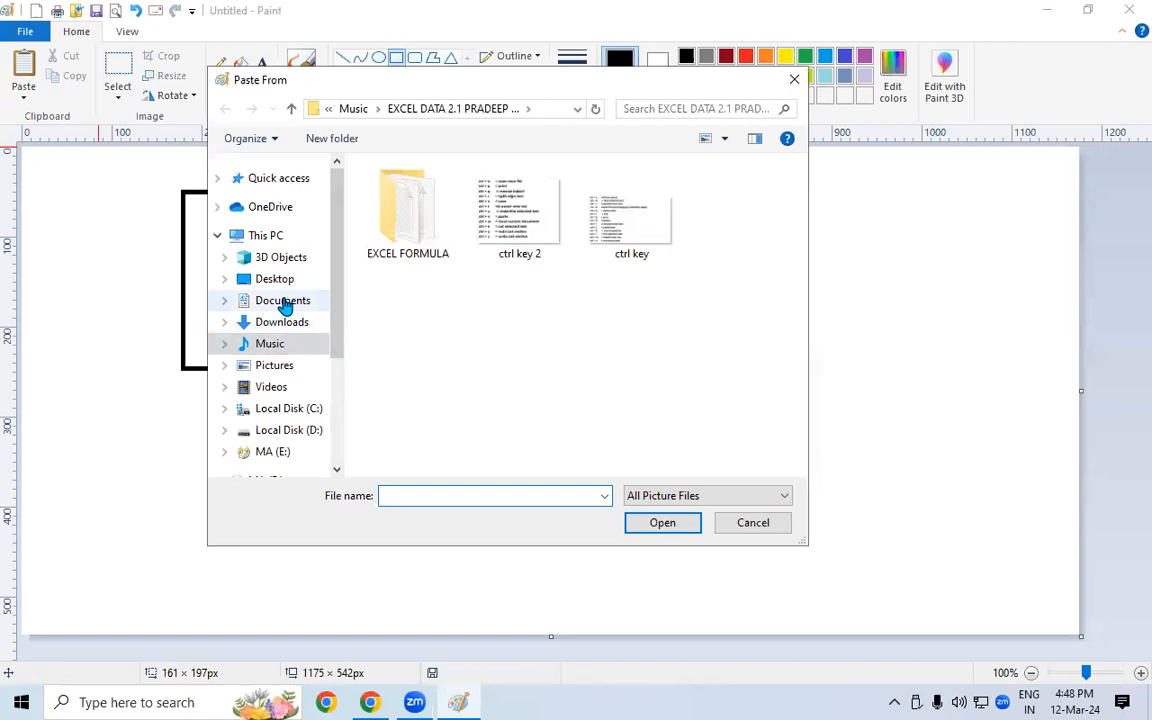
left_click(292, 370)
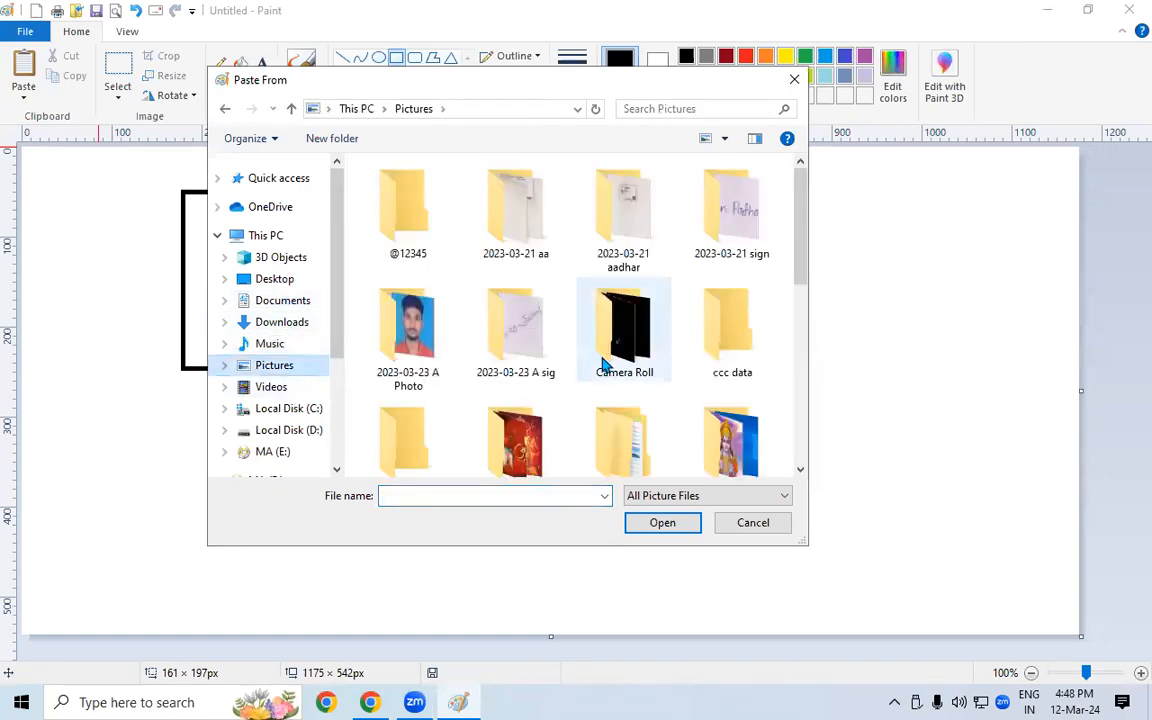
double_click(731, 445)
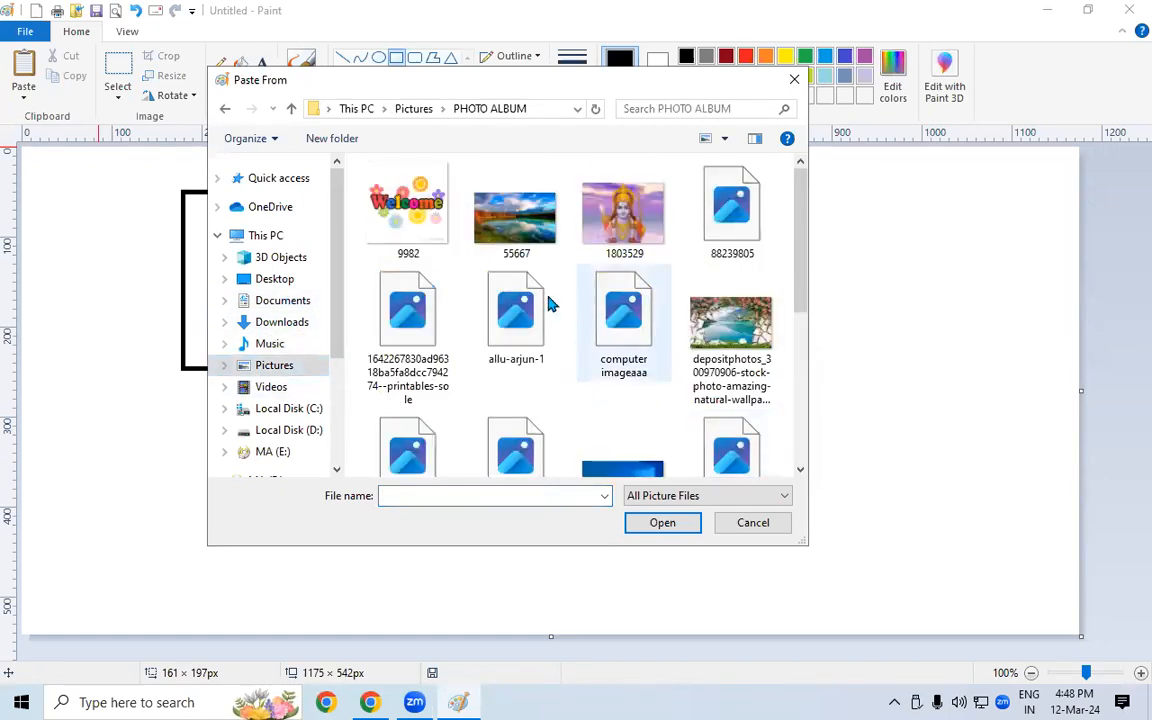
left_click(648, 245)
left_click(689, 527)
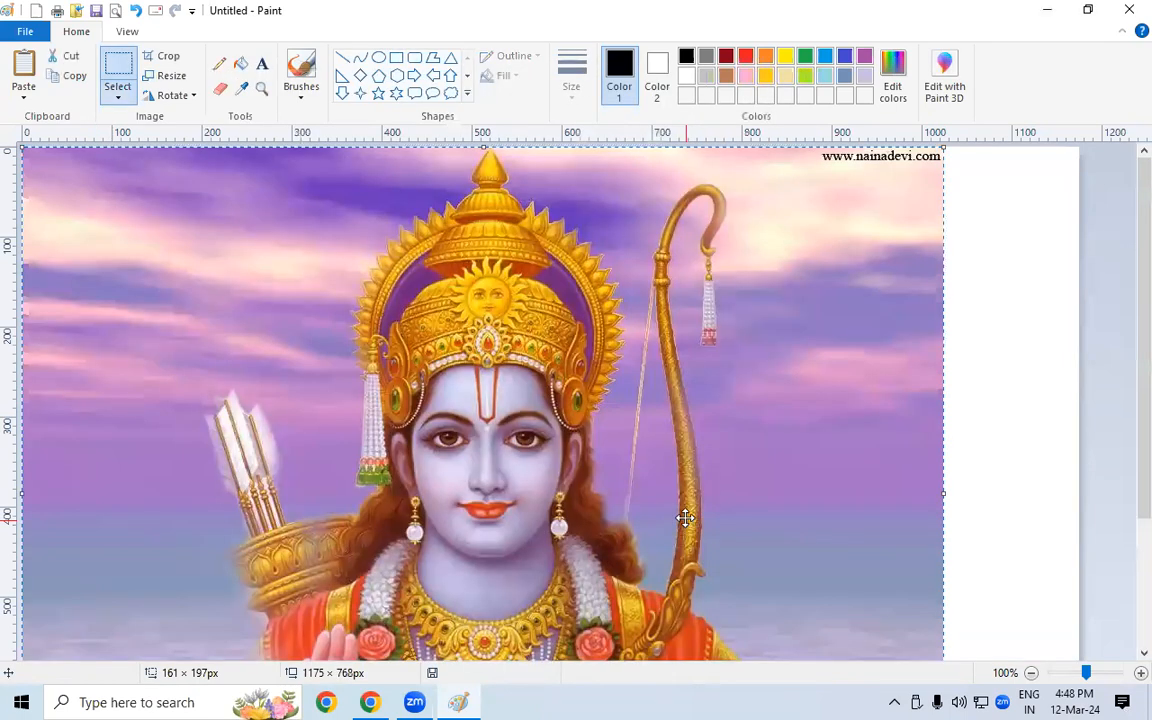
- Shrink the pasted Lord Rama picture to about 232 × 184 px
scroll(897, 622, "down", 2)
scroll(764, 589, "down", 4)
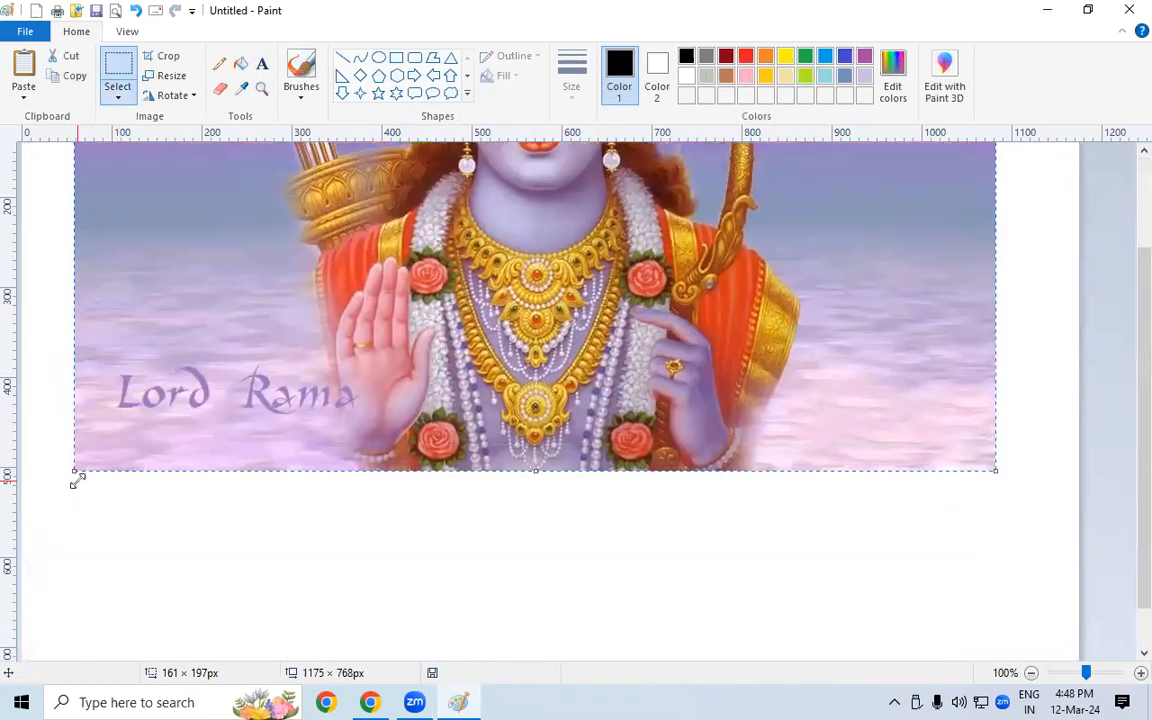
left_click_drag(71, 473, 635, 317)
left_click_drag(804, 208, 424, 441)
left_click_drag(595, 440, 459, 262)
scroll(563, 367, "up", 2)
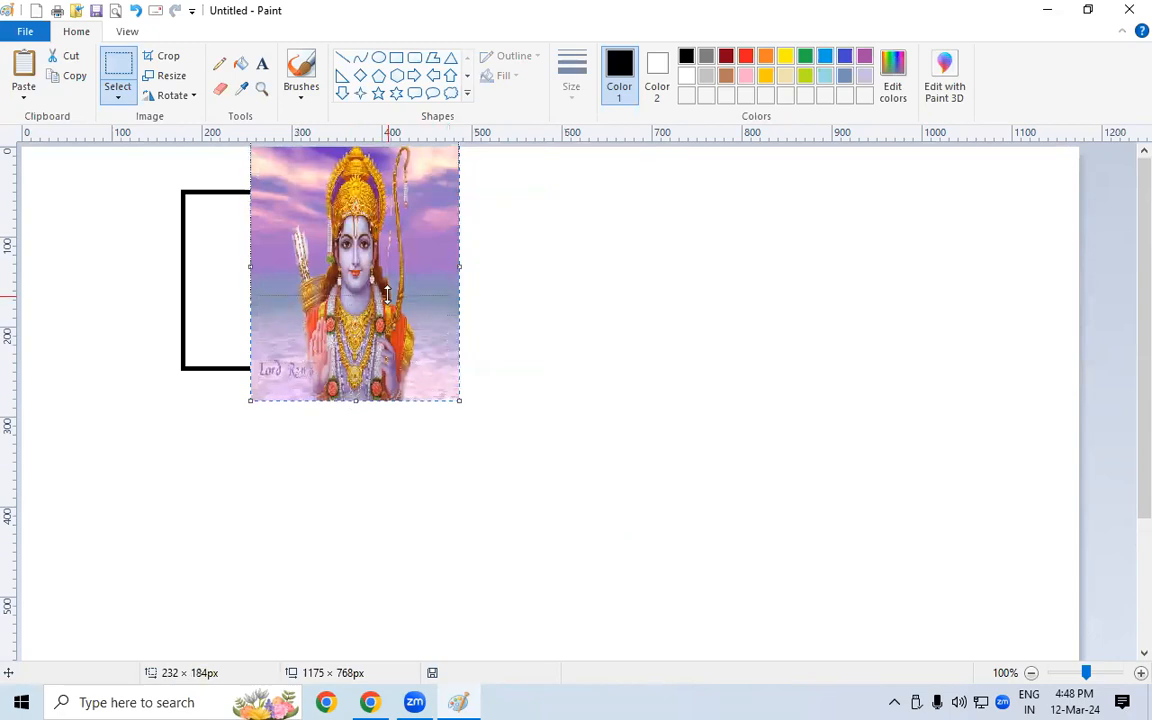
left_click_drag(354, 400, 354, 310)
- Move the Lord Rama picture into the black rectangle and narrow it to fit inside the frame
left_click_drag(404, 203, 394, 360)
left_click_drag(457, 388, 372, 388)
left_click_drag(293, 404, 247, 297)
left_click_drag(321, 279, 330, 279)
left_click_drag(196, 278, 184, 278)
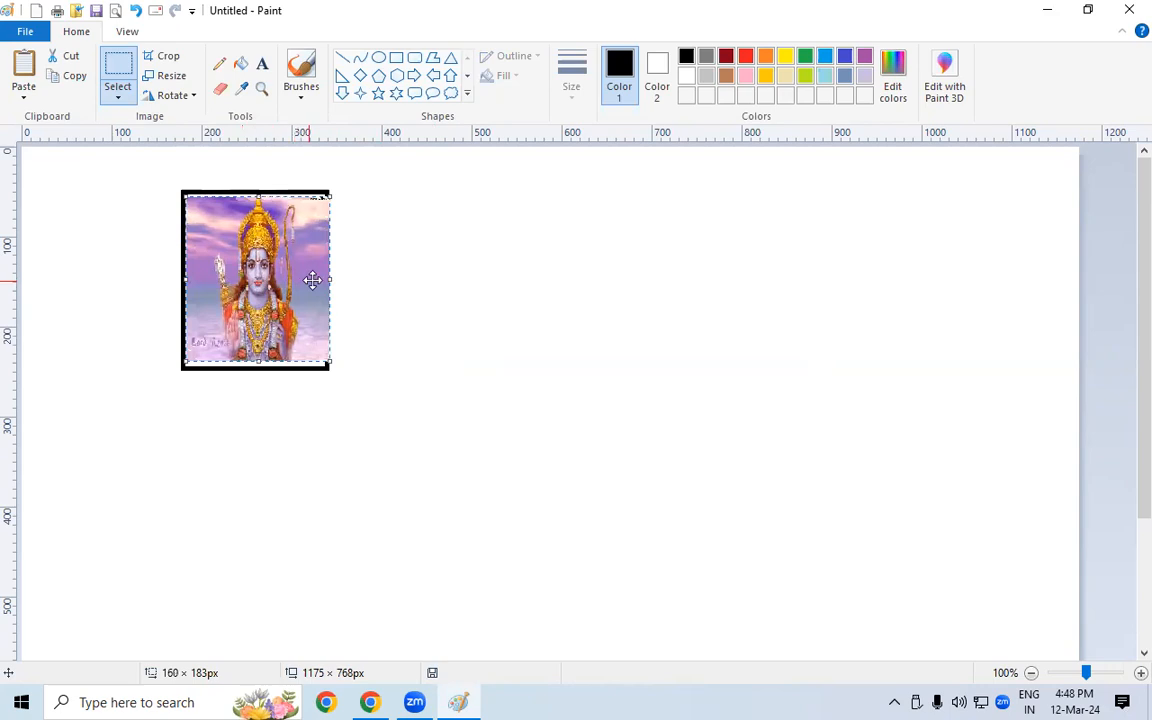
left_click_drag(325, 279, 322, 279)
left_click(362, 288)
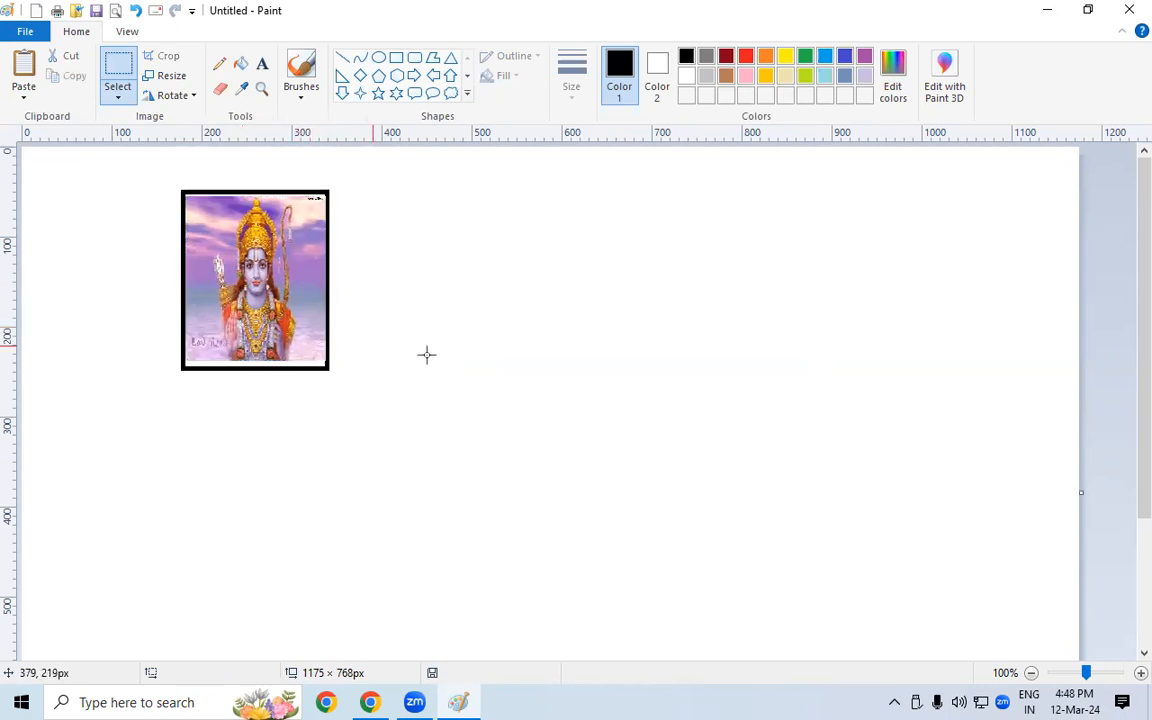
- Cut the framed Lord Rama picture with a rectangular selection of about 171 × 214 px and paste it in the canvas's upper-left corner
left_click(114, 100)
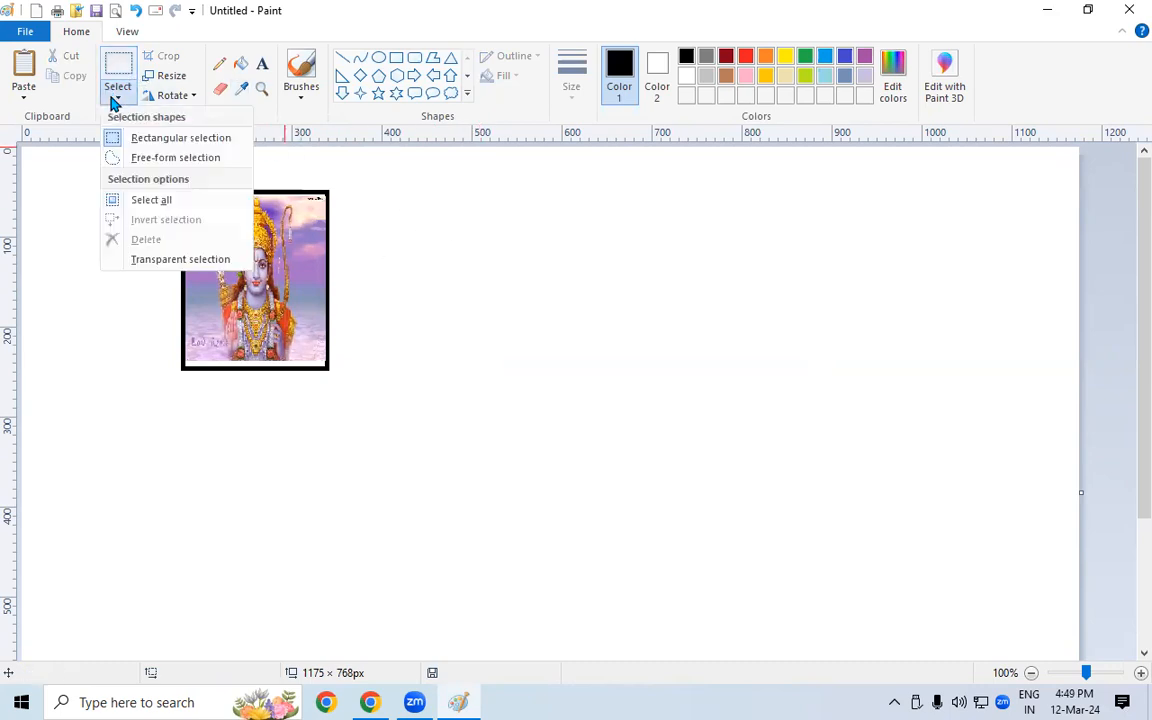
left_click(150, 139)
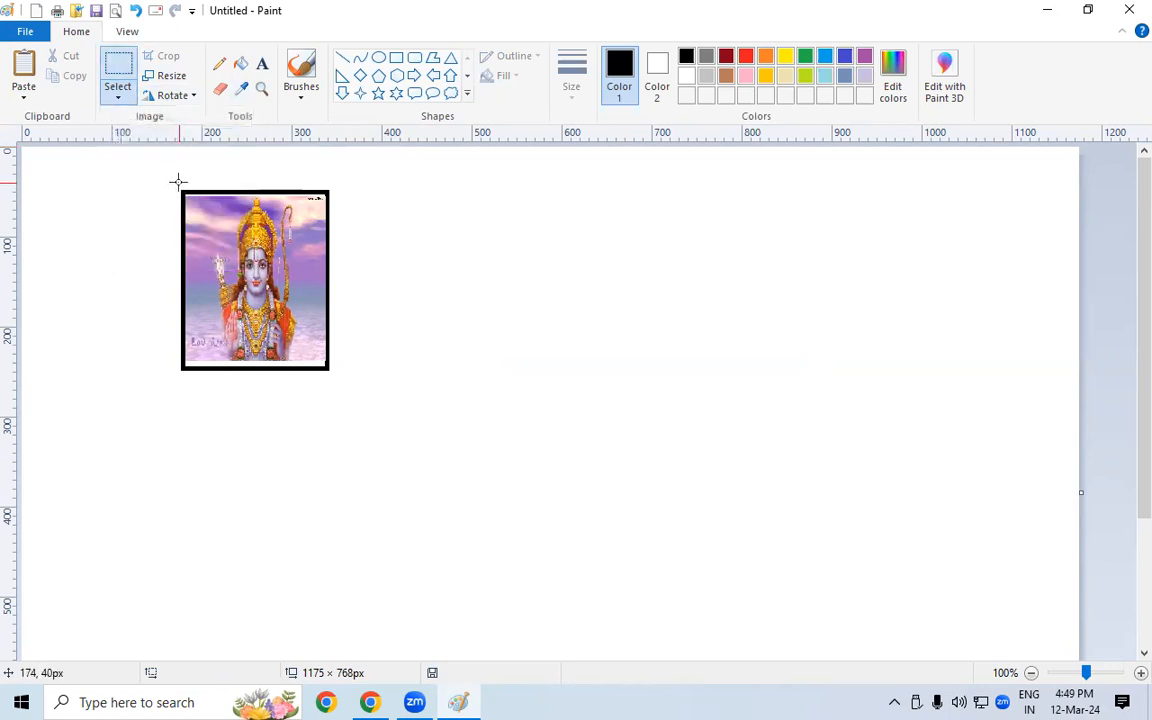
left_click_drag(178, 183, 334, 378)
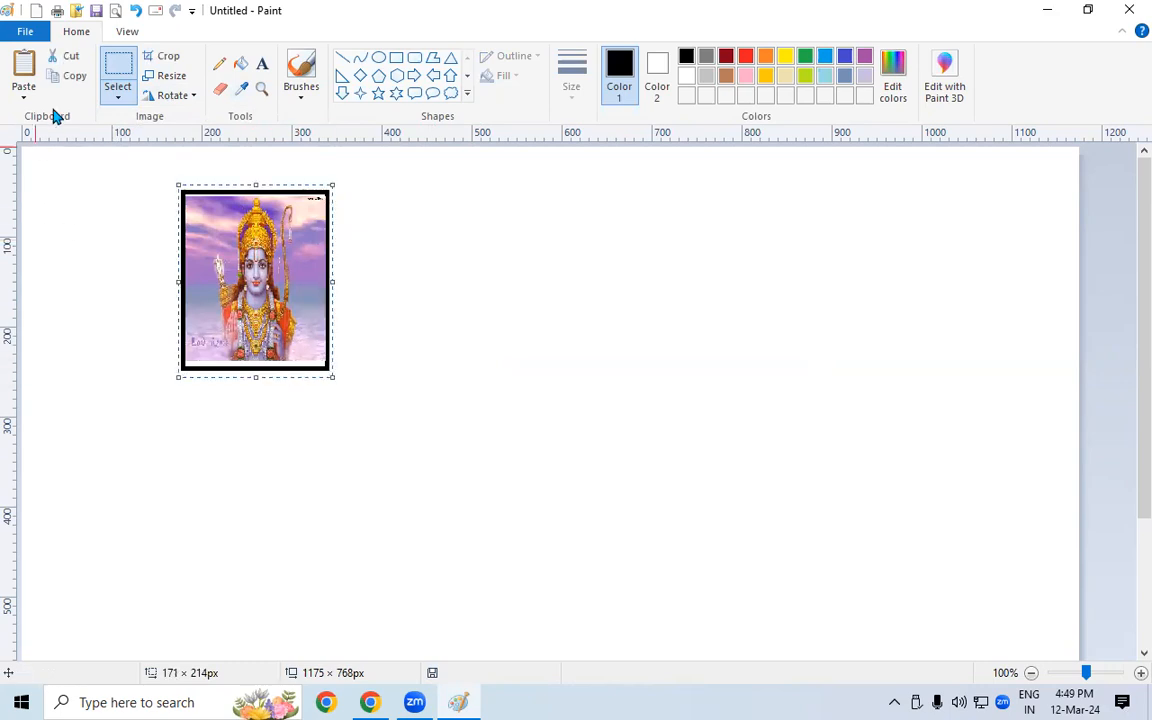
left_click(66, 58)
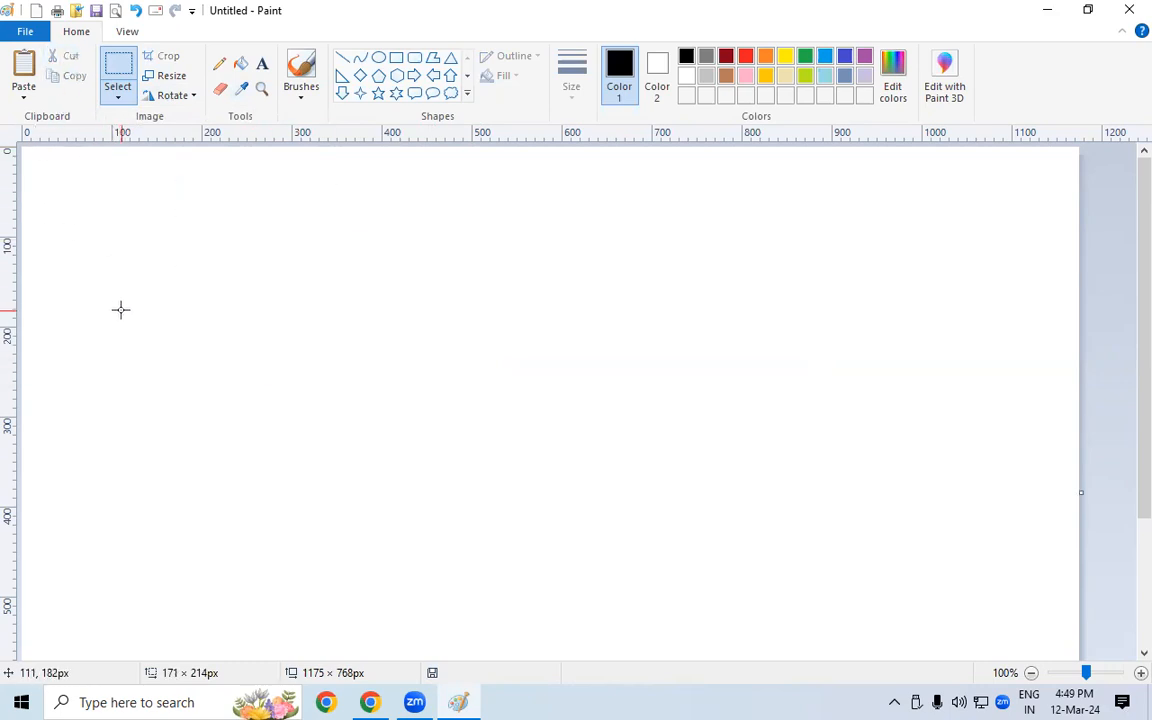
key("ctrl+v")
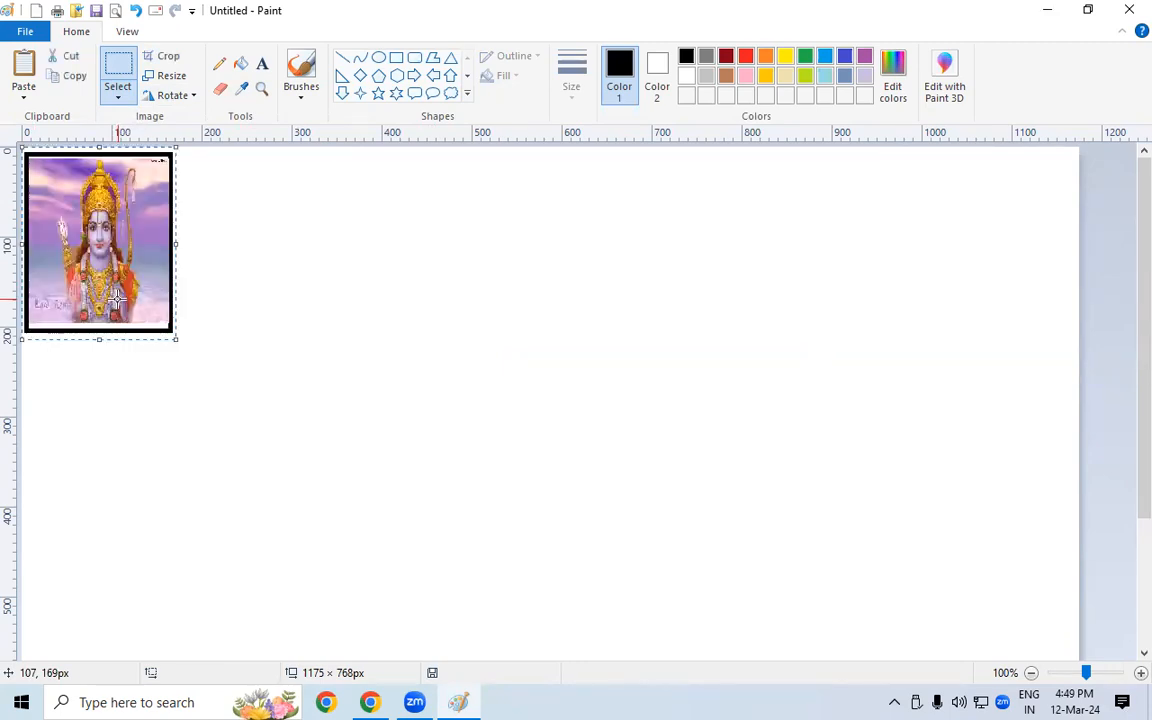
left_click(439, 321)
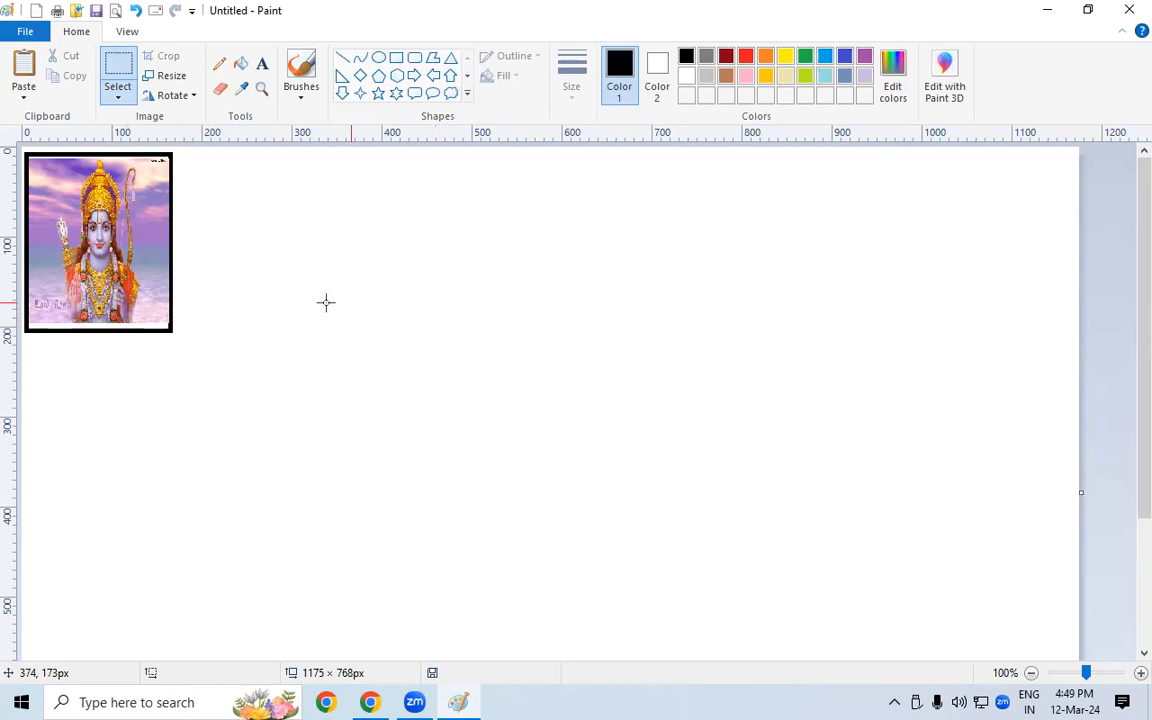
- Select the framed Lord Rama picture with a rectangular selection and move it to the canvas's upper-right corner
left_click(118, 101)
left_click(147, 138)
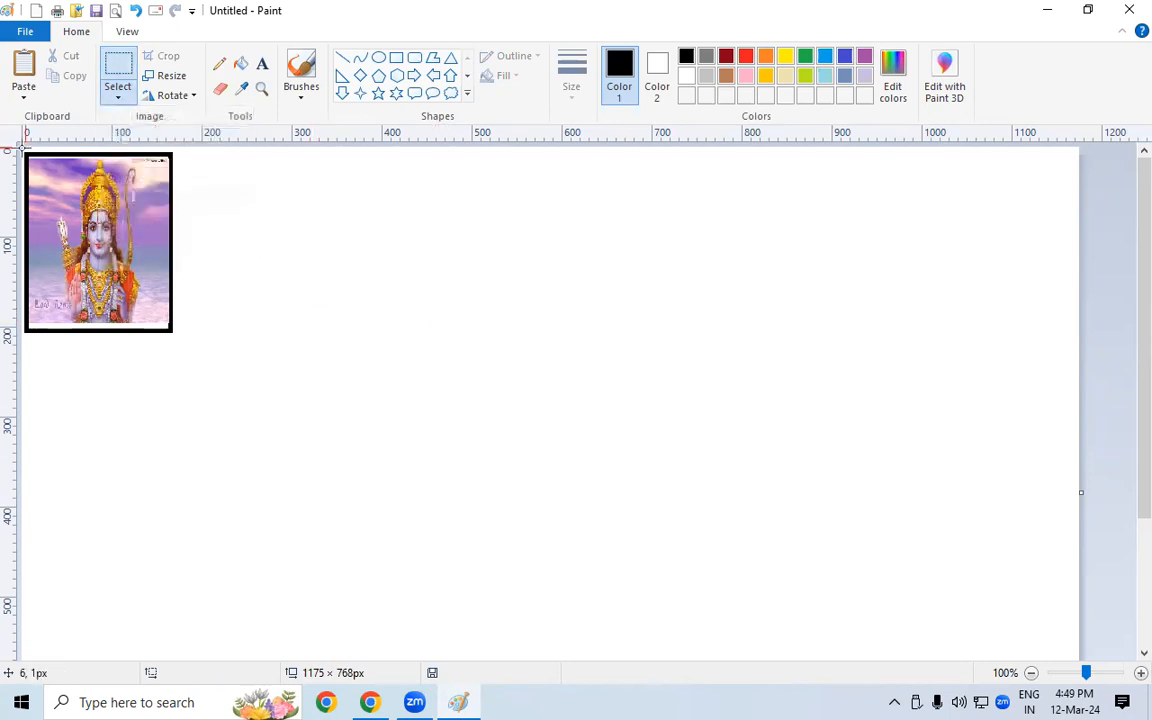
left_click_drag(22, 147, 178, 338)
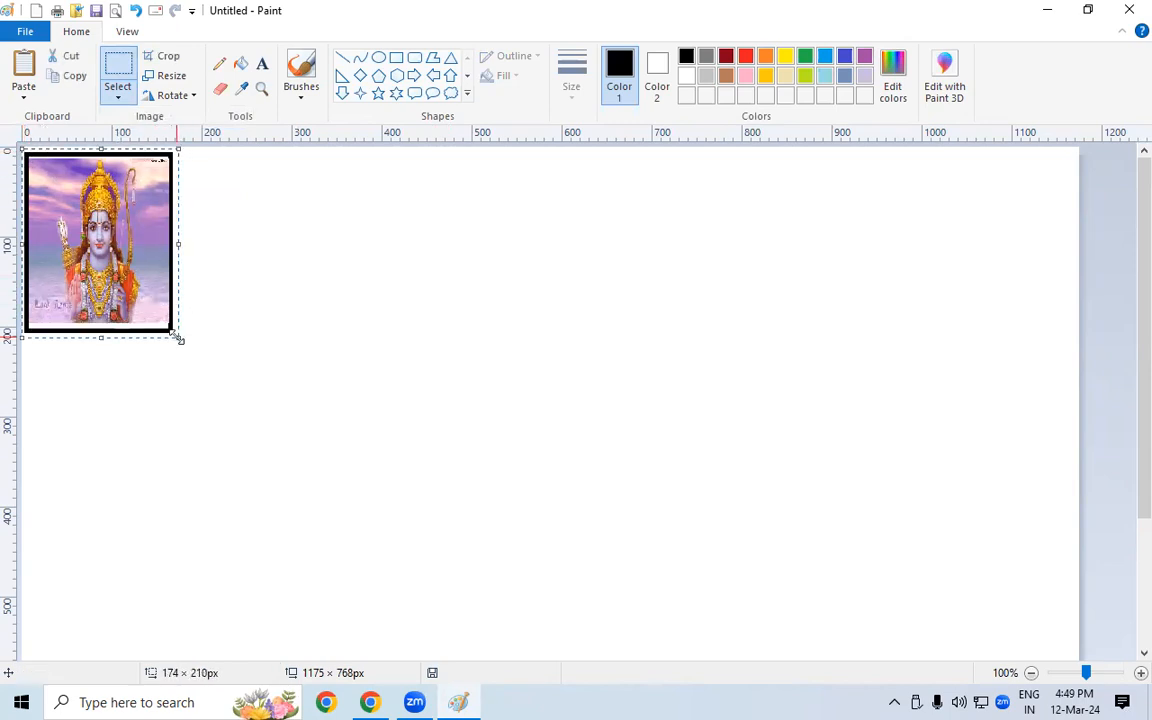
left_click_drag(120, 259, 1020, 263)
left_click(758, 340)
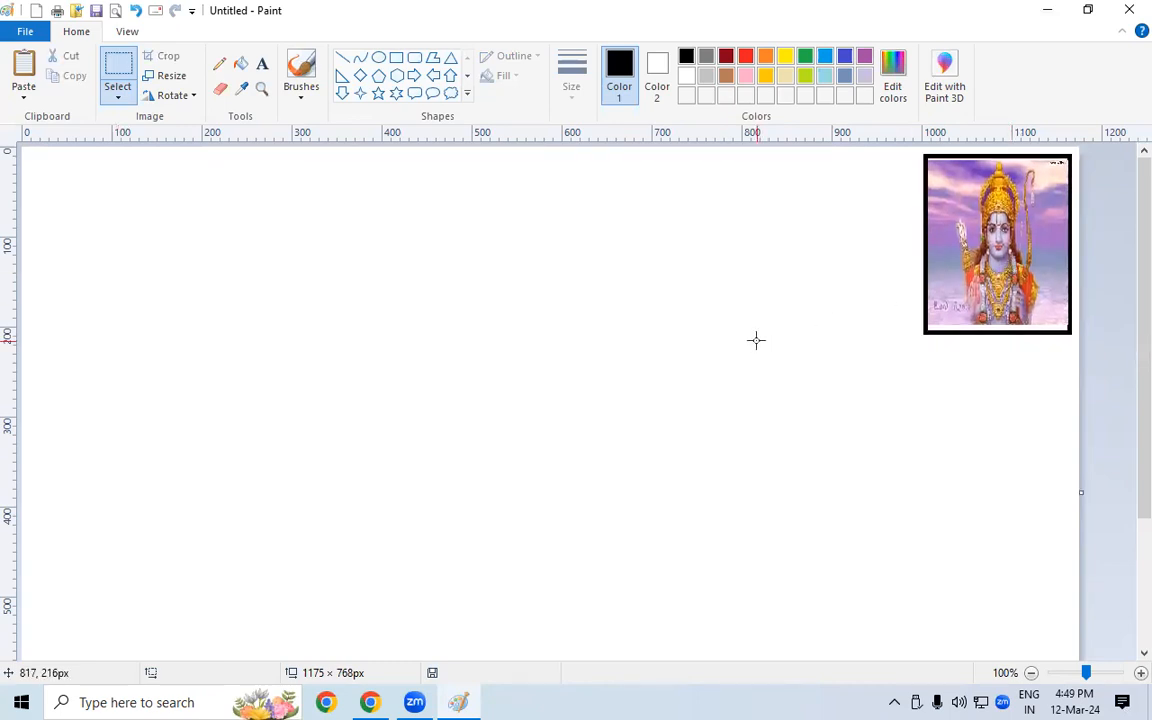
- Draw a black-outlined rectangle about 144 × 184 px in the upper-left area of the canvas
left_click(412, 60)
left_click(397, 60)
left_click_drag(153, 234, 283, 400)
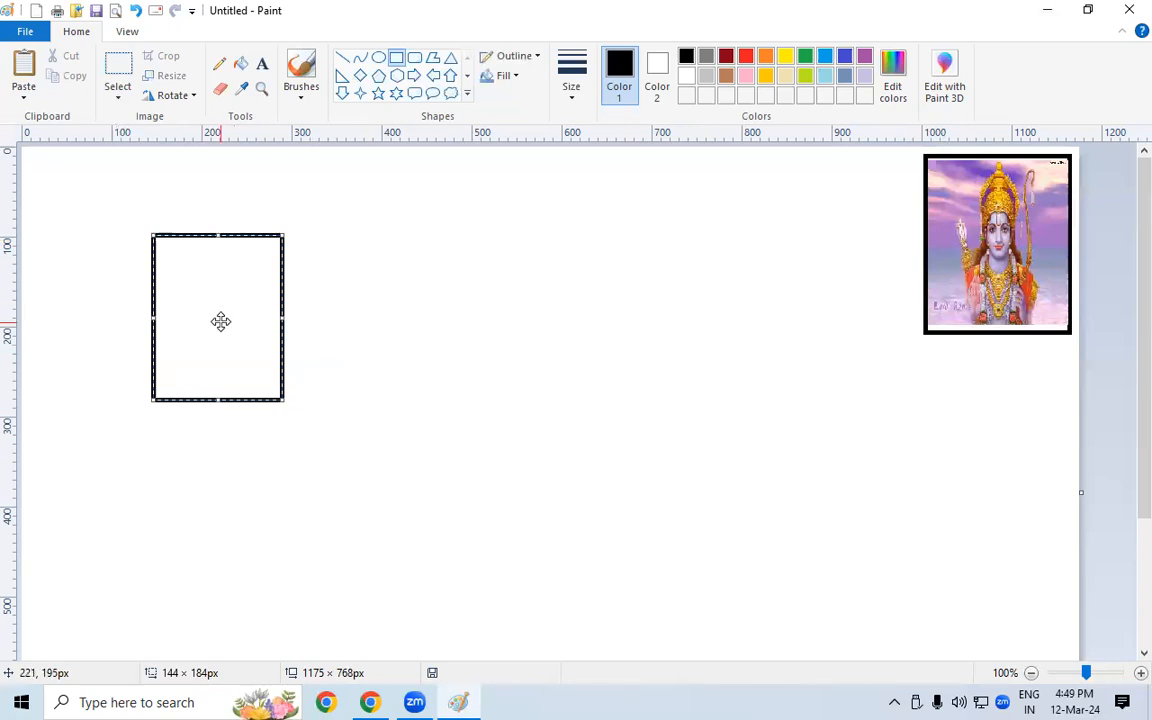
left_click(364, 344)
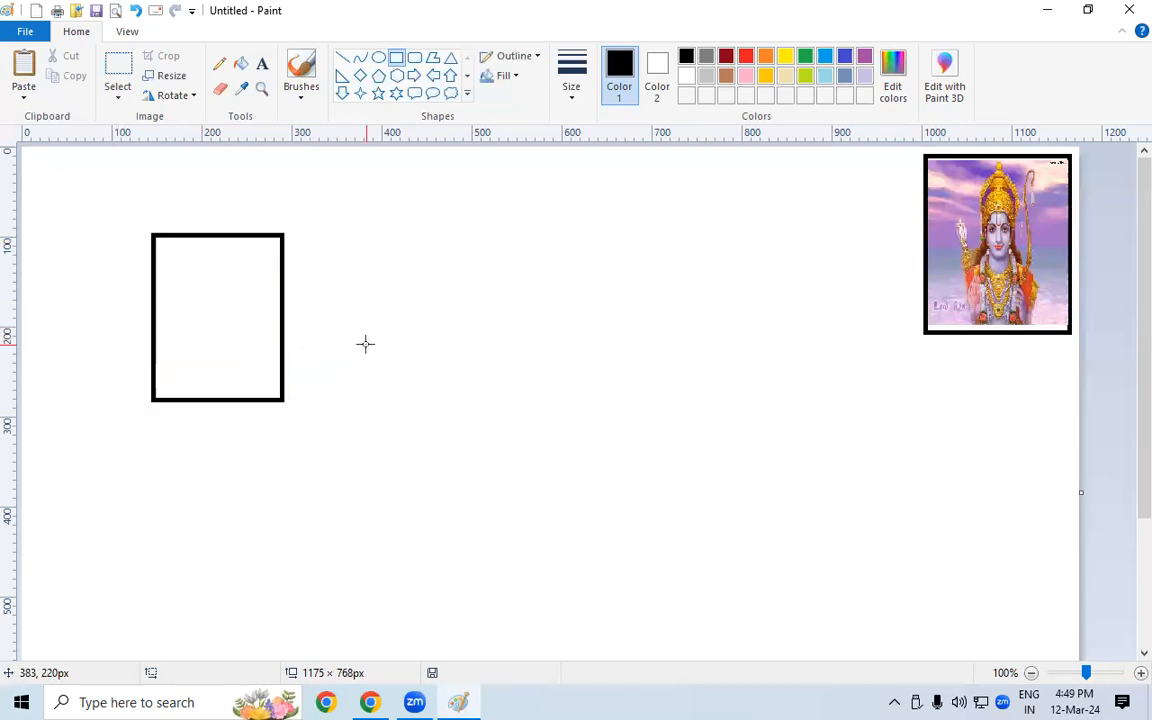
left_click(24, 97)
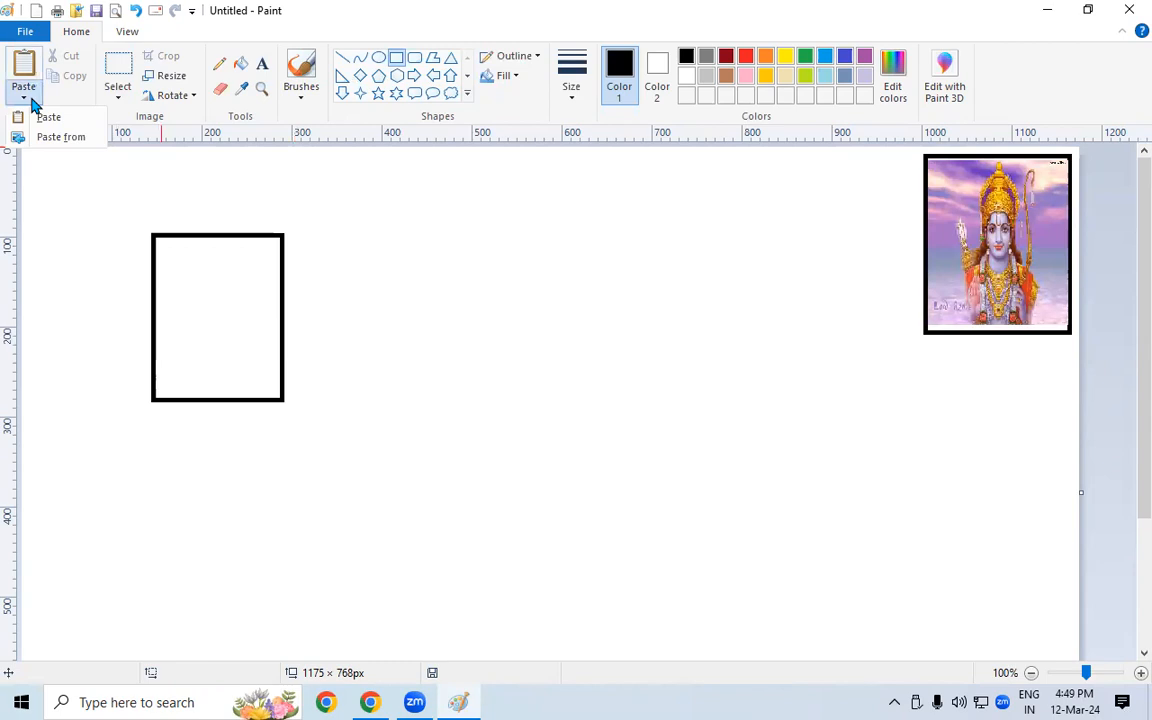
left_click(62, 138)
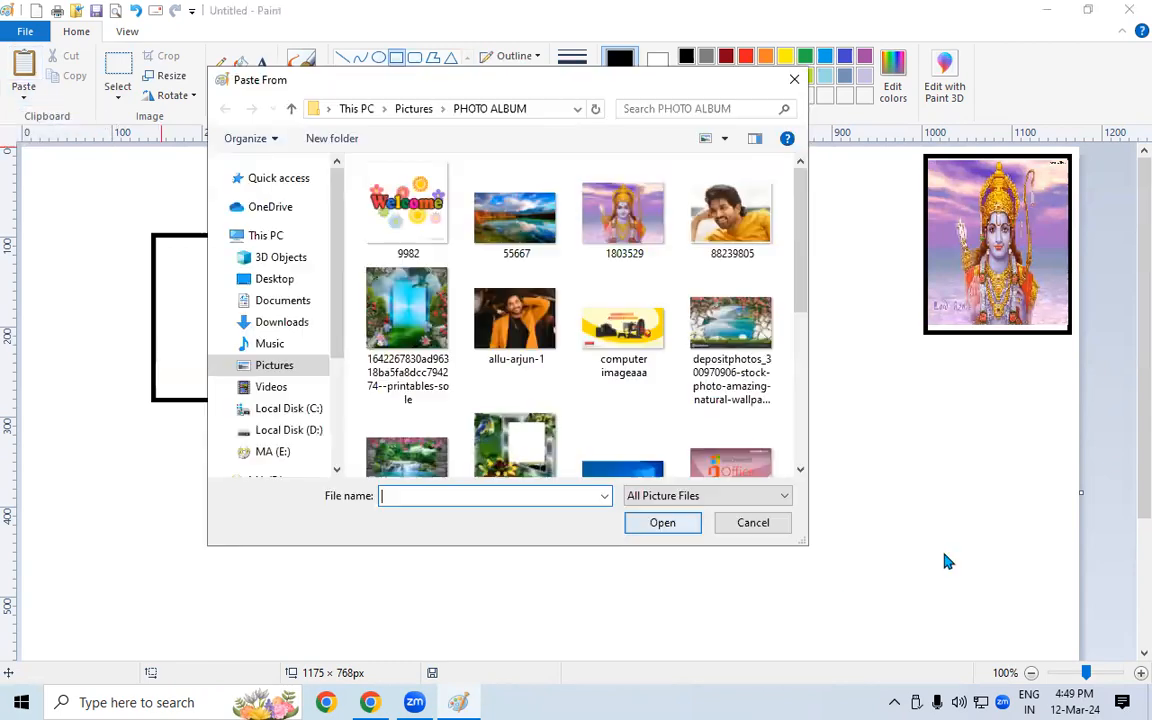
left_click(390, 292)
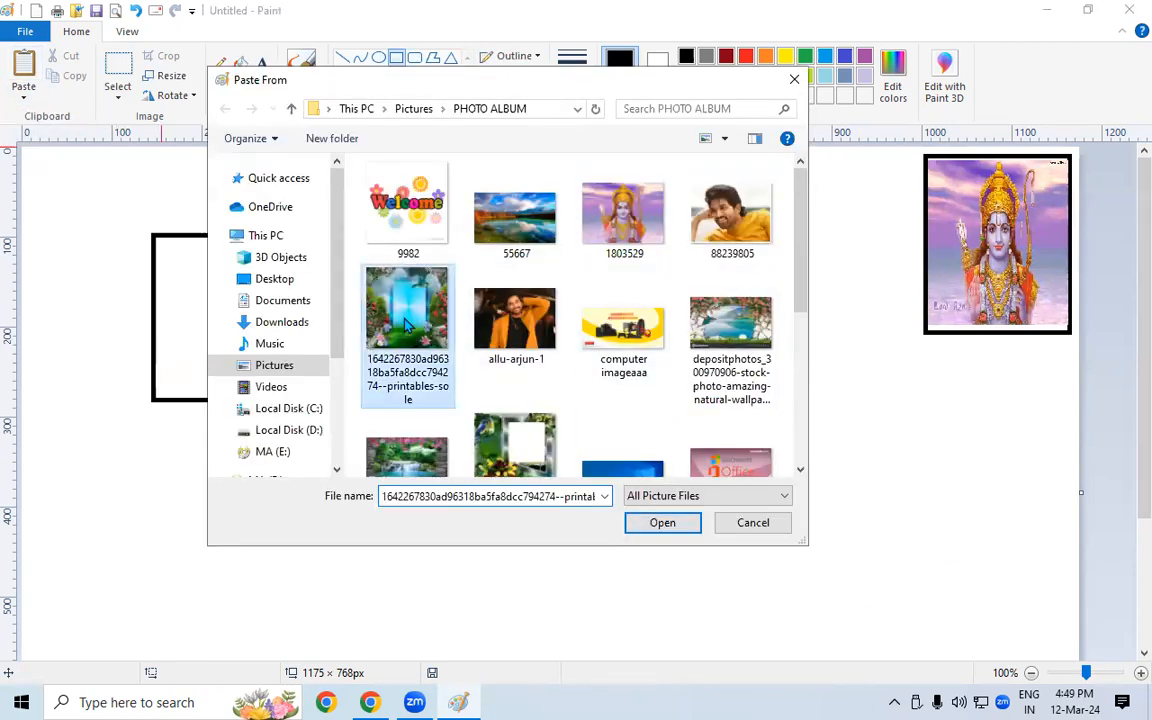
left_click(660, 523)
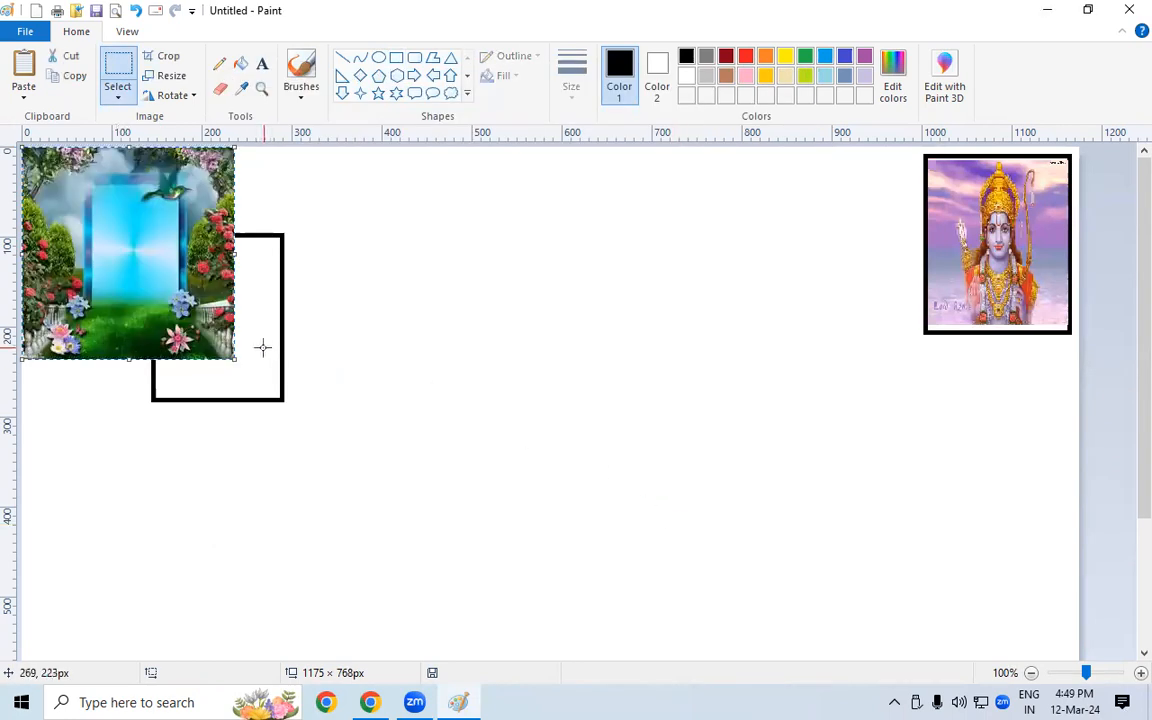
- Shrink the garden picture to about 149 × 180 px and place it over the black rectangle
left_click_drag(235, 357, 169, 327)
left_click_drag(106, 247, 233, 336)
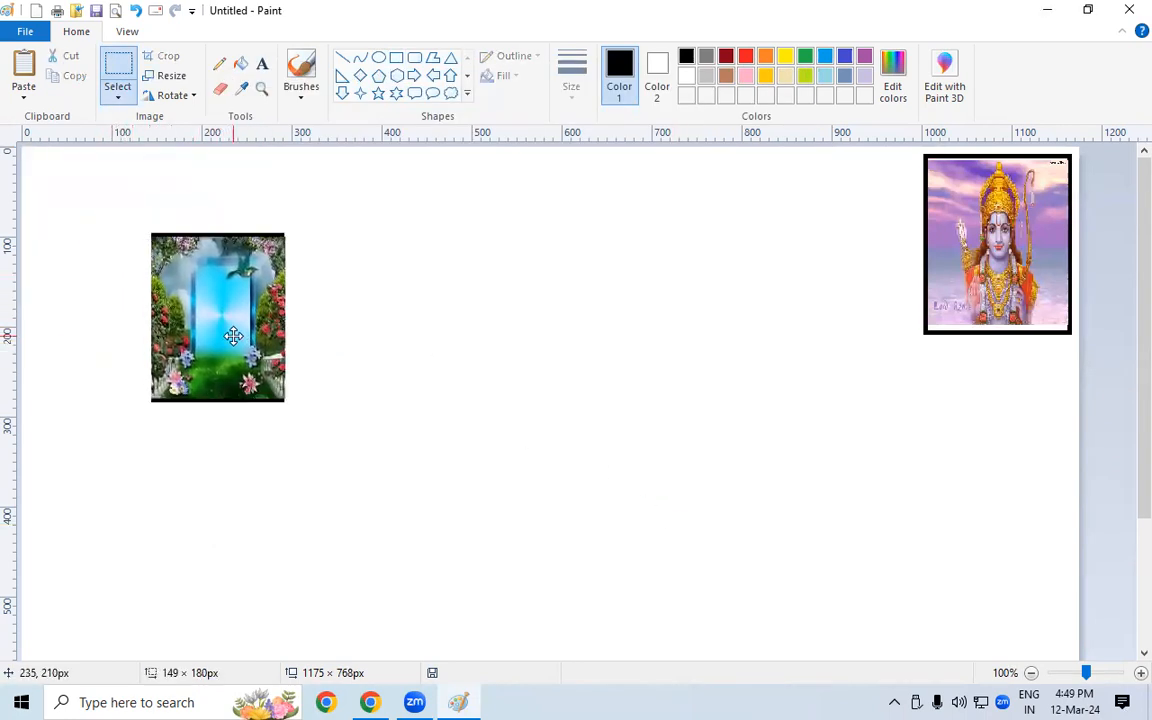
left_click(518, 375)
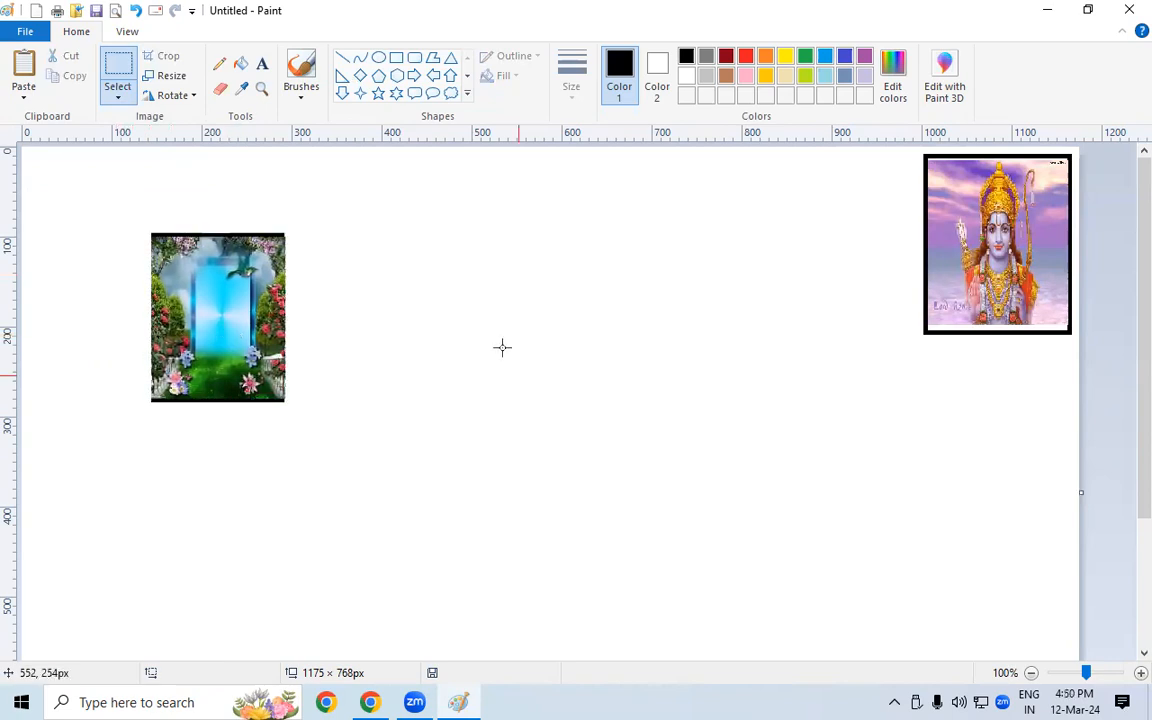
- Select the garden picture with a rectangular selection of about 159 × 198 px and move it beside the Lord Rama picture, on its left
left_click(117, 97)
left_click(158, 140)
left_click_drag(147, 229, 290, 405)
left_click_drag(233, 321, 859, 245)
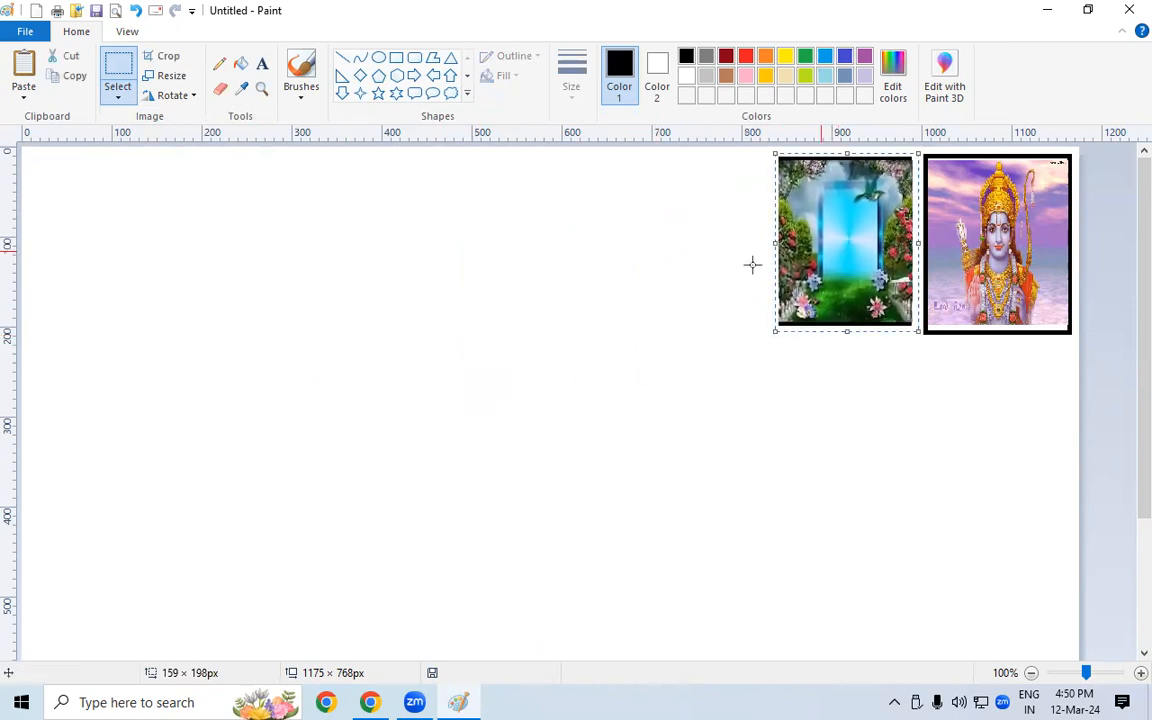
left_click(520, 284)
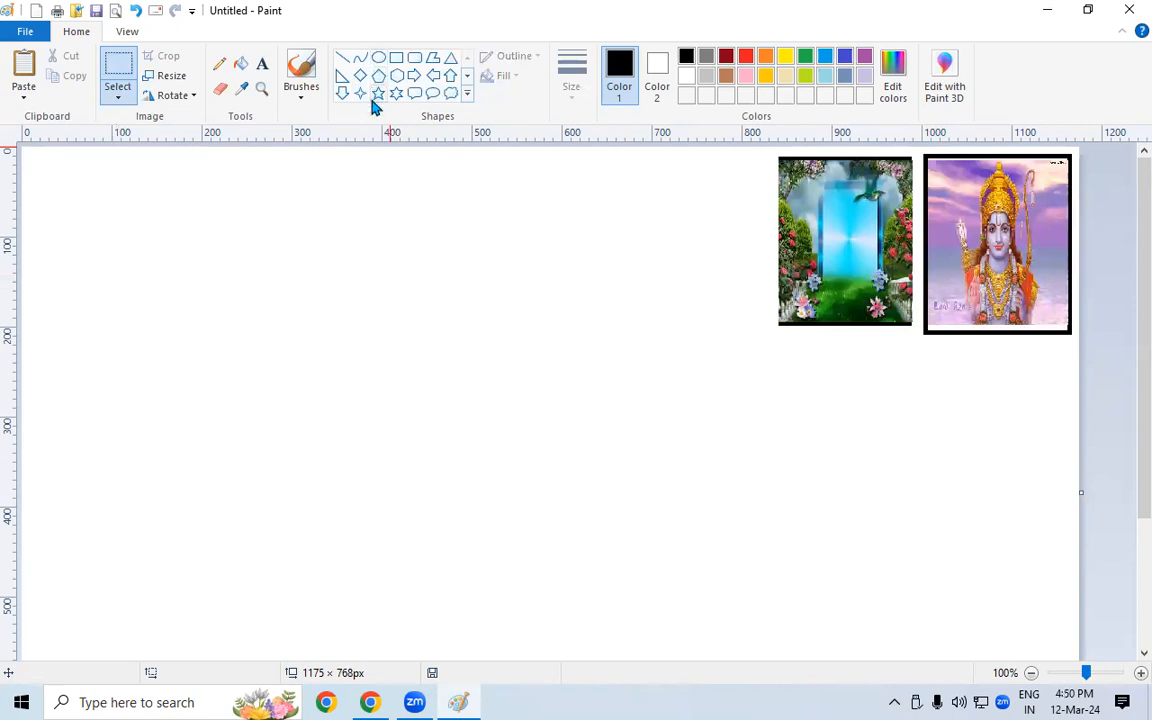
- Draw a black-outlined six-pointed star in the left-centre area of the canvas
left_click(396, 93)
left_click_drag(282, 279, 399, 419)
- Cut the star with a rectangular selection of about 190 × 187 px and paste it in the canvas's upper-left corner
left_click(122, 98)
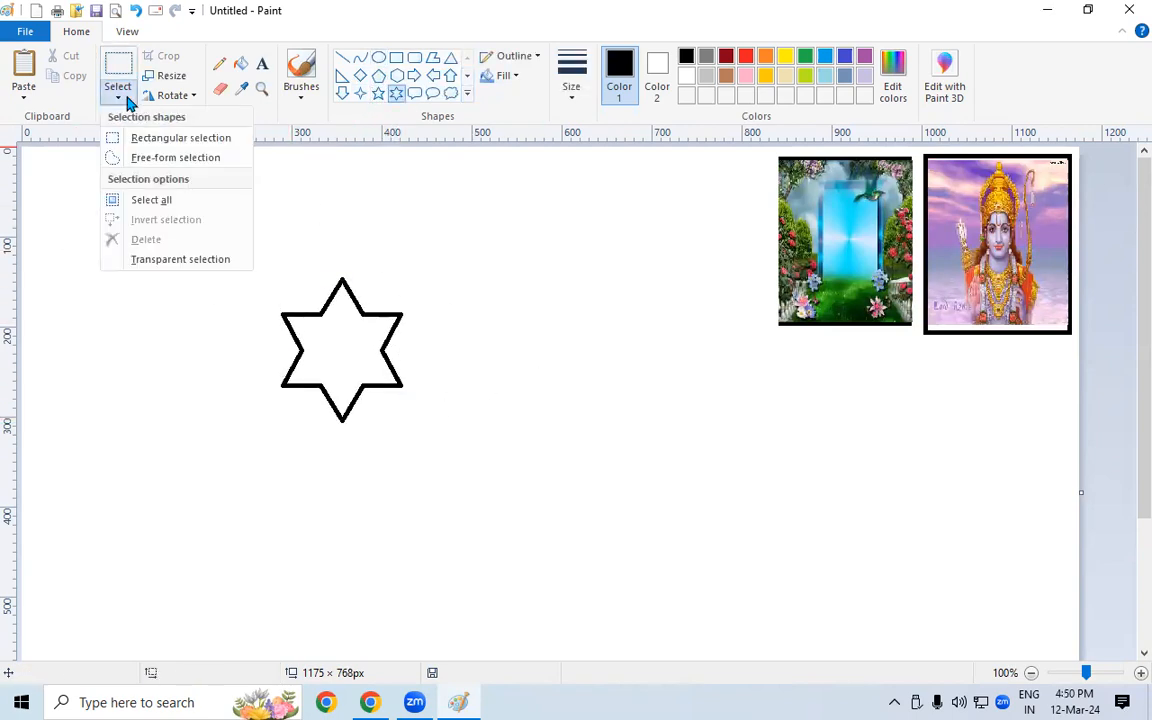
left_click(147, 140)
left_click_drag(250, 261, 423, 430)
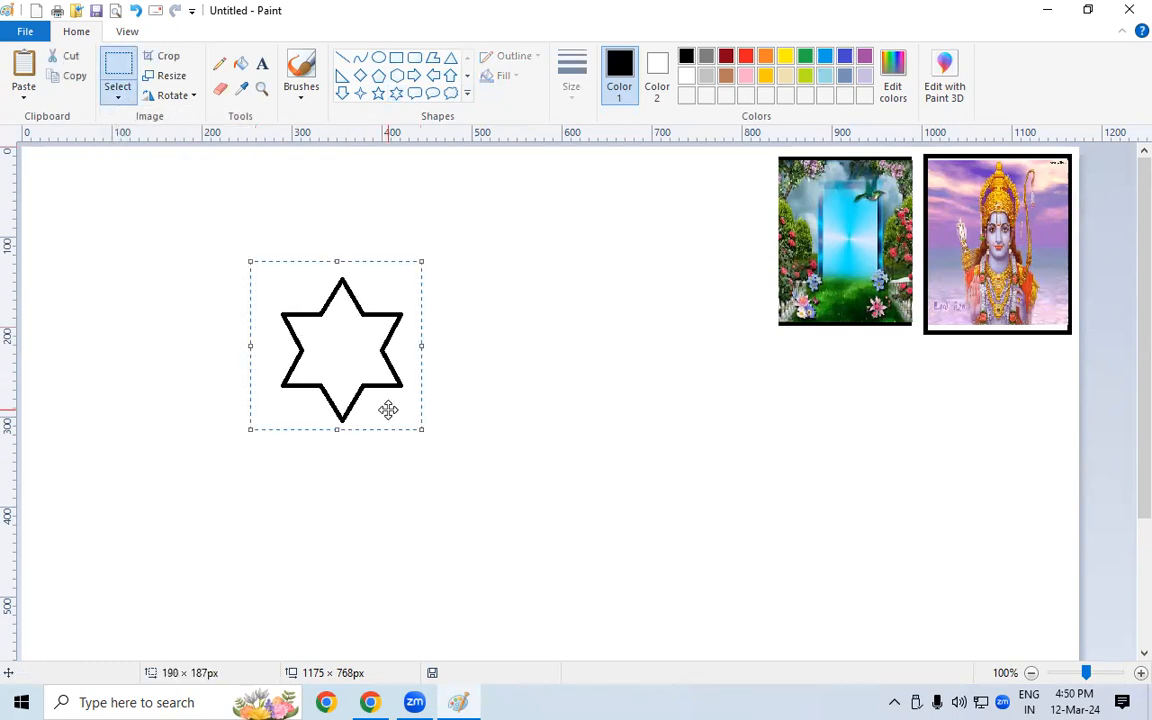
left_click(66, 56)
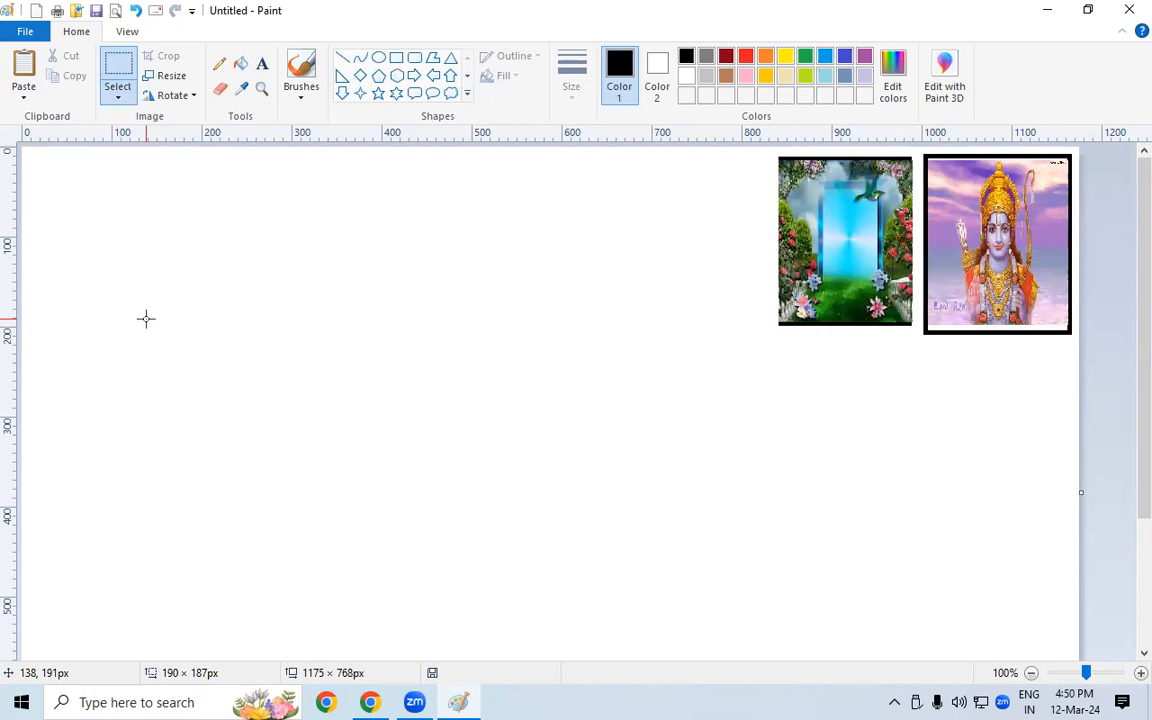
key("ctrl+v")
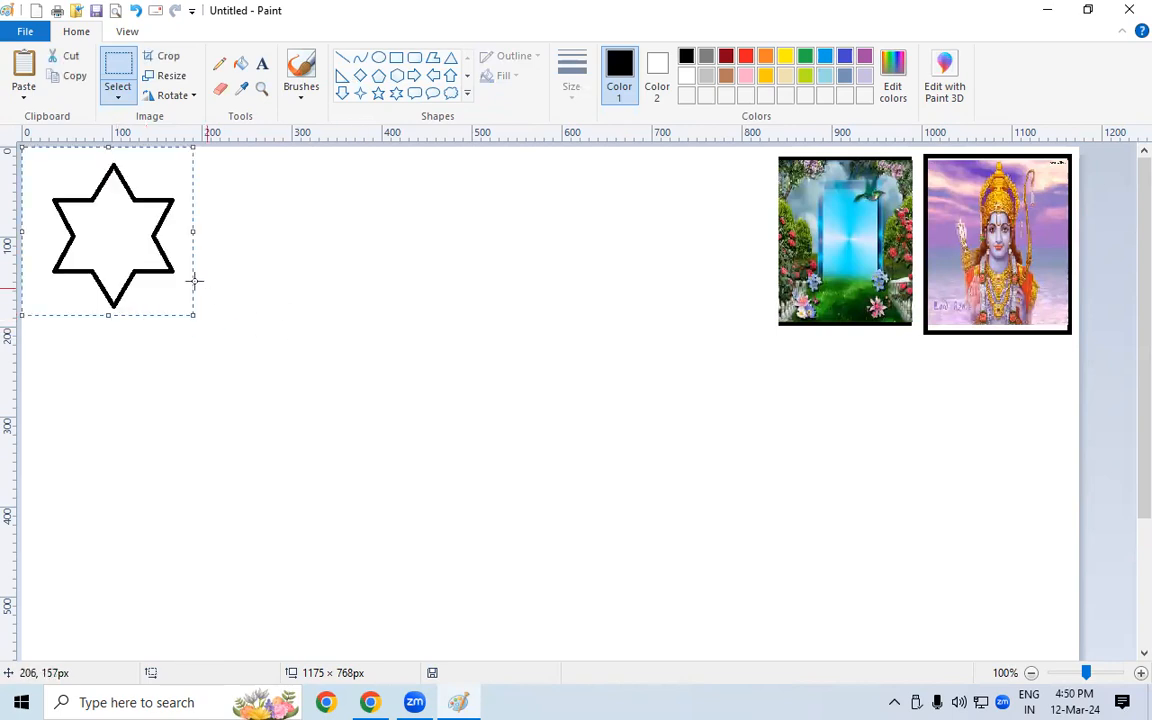
- Move the pasted star to the lower middle of the canvas and delete it
left_click_drag(155, 258, 698, 482)
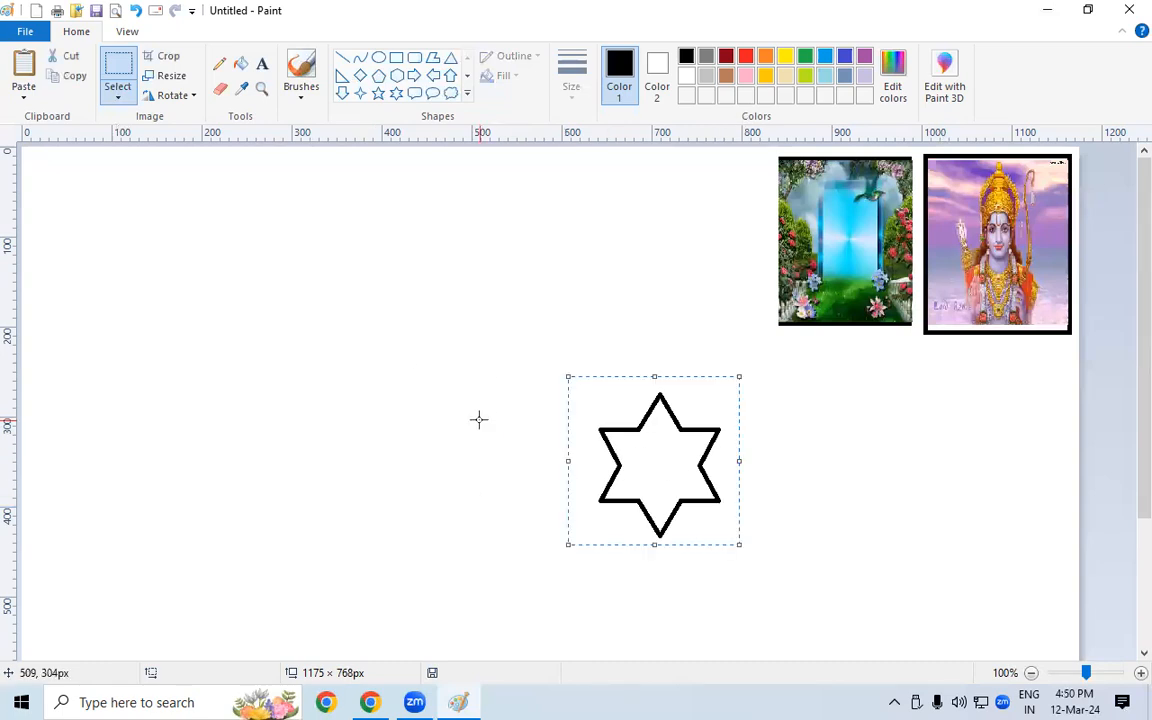
key("Delete")
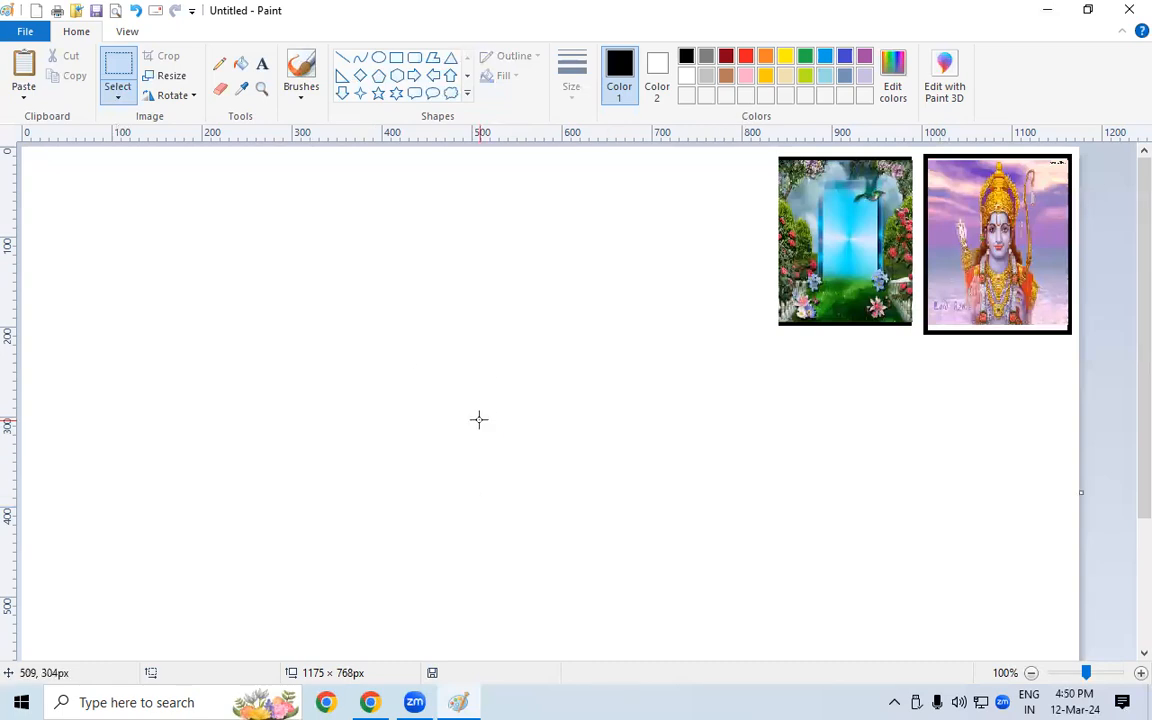
- Start a new blank picture without saving the changes to the current one
left_click(119, 92)
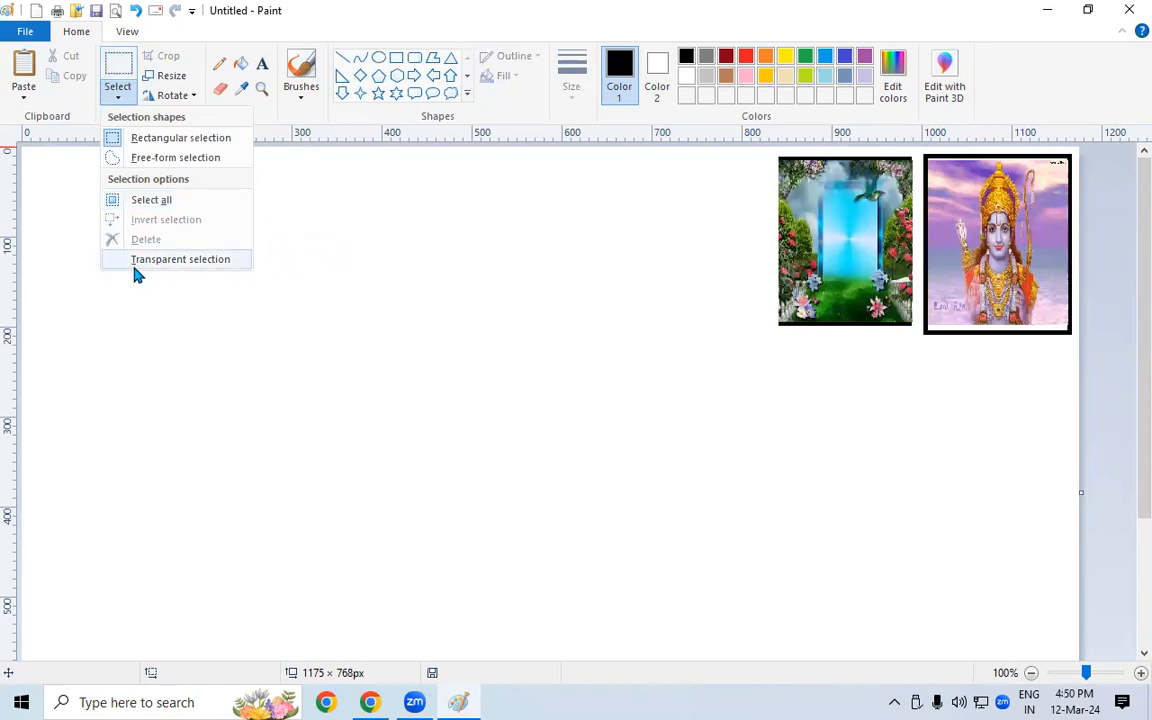
left_click(488, 289)
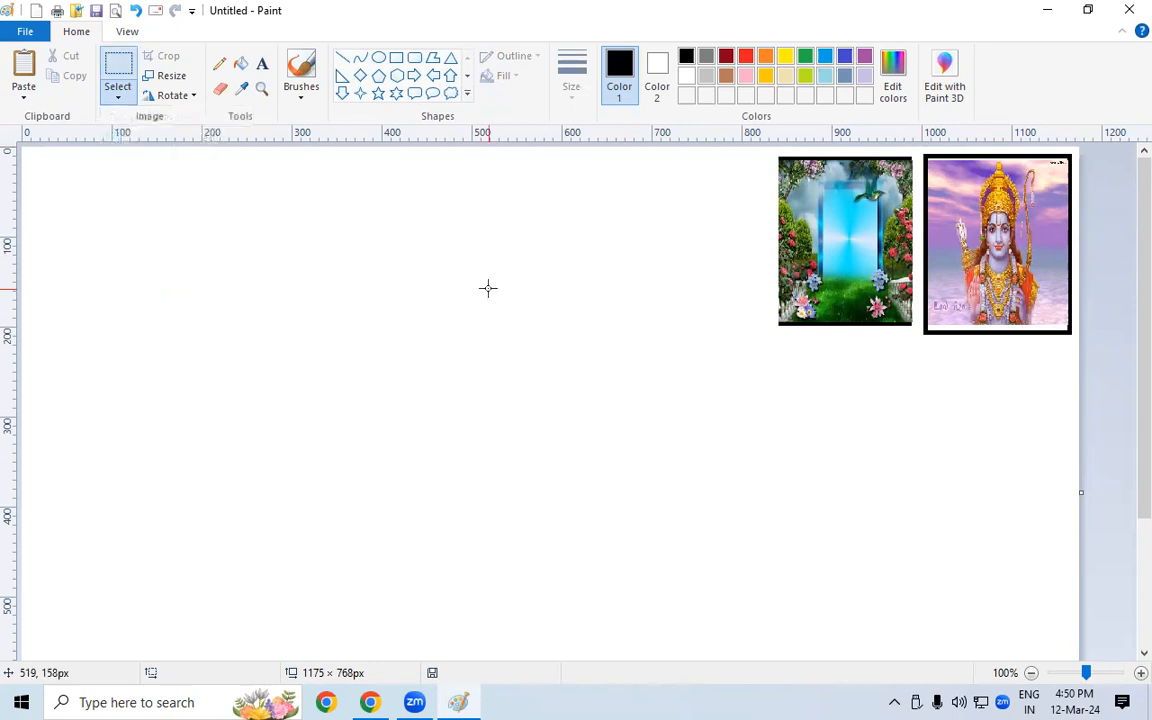
key("ctrl+n")
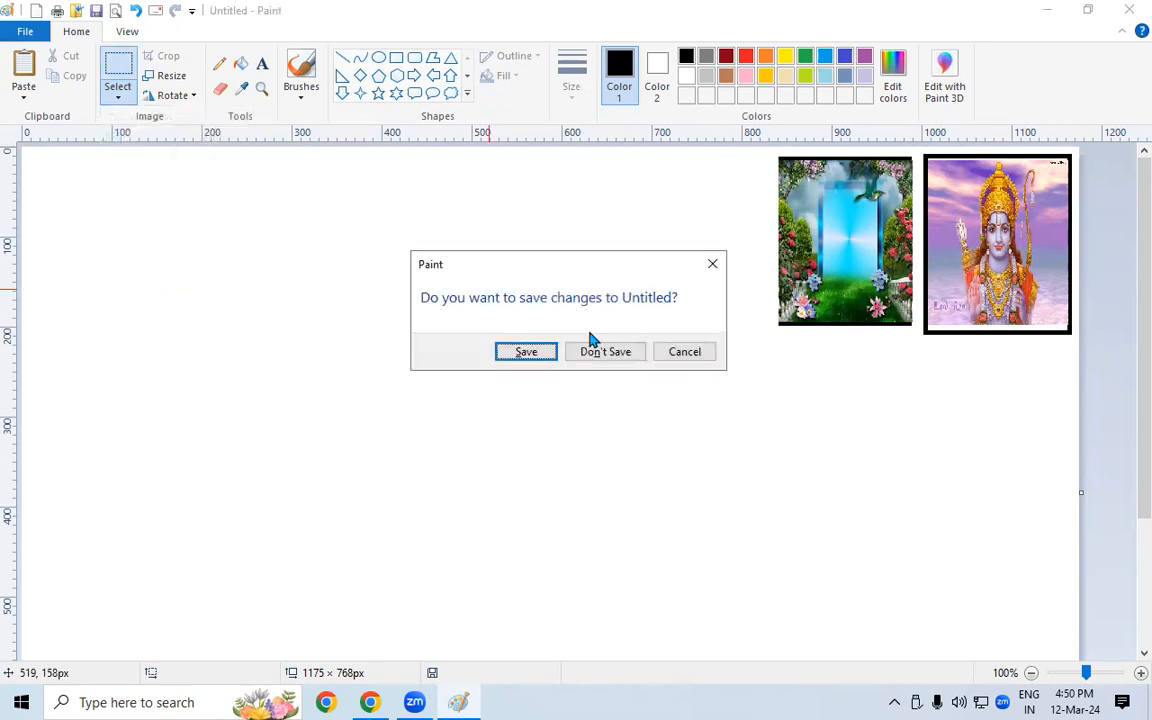
left_click(602, 350)
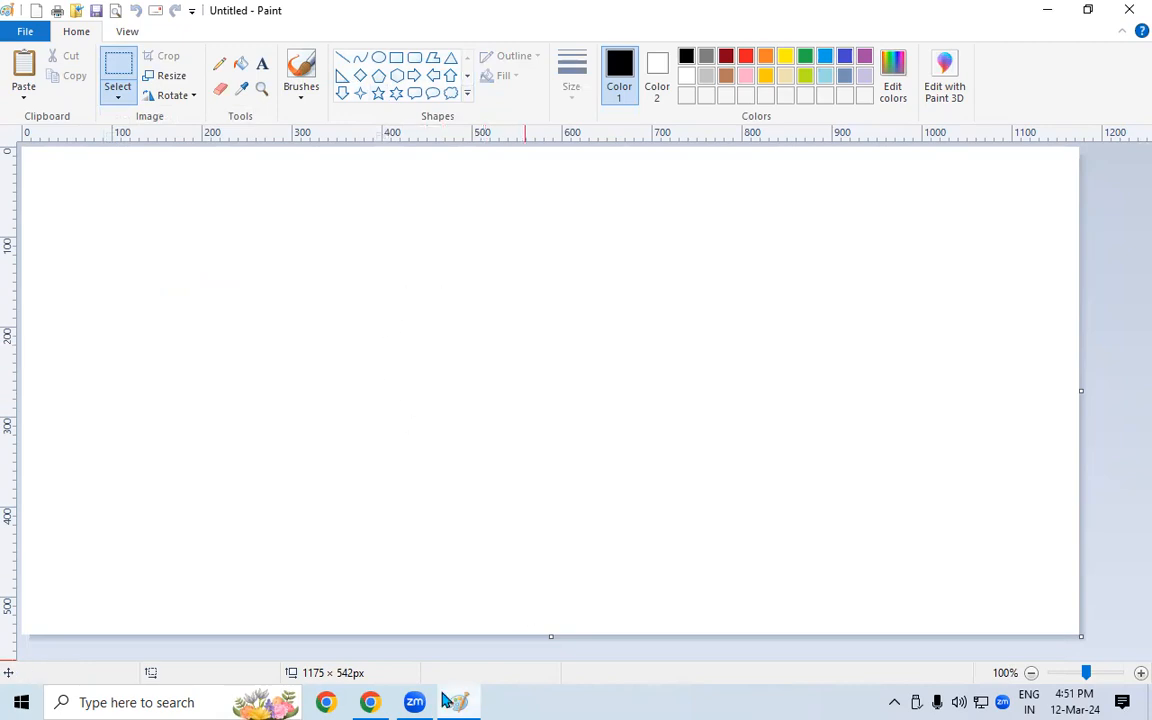
- Draw three black-outlined six-pointed stars across the upper half of the canvas, the third about 75 × 103 px
left_click(396, 93)
left_click_drag(136, 257, 212, 339)
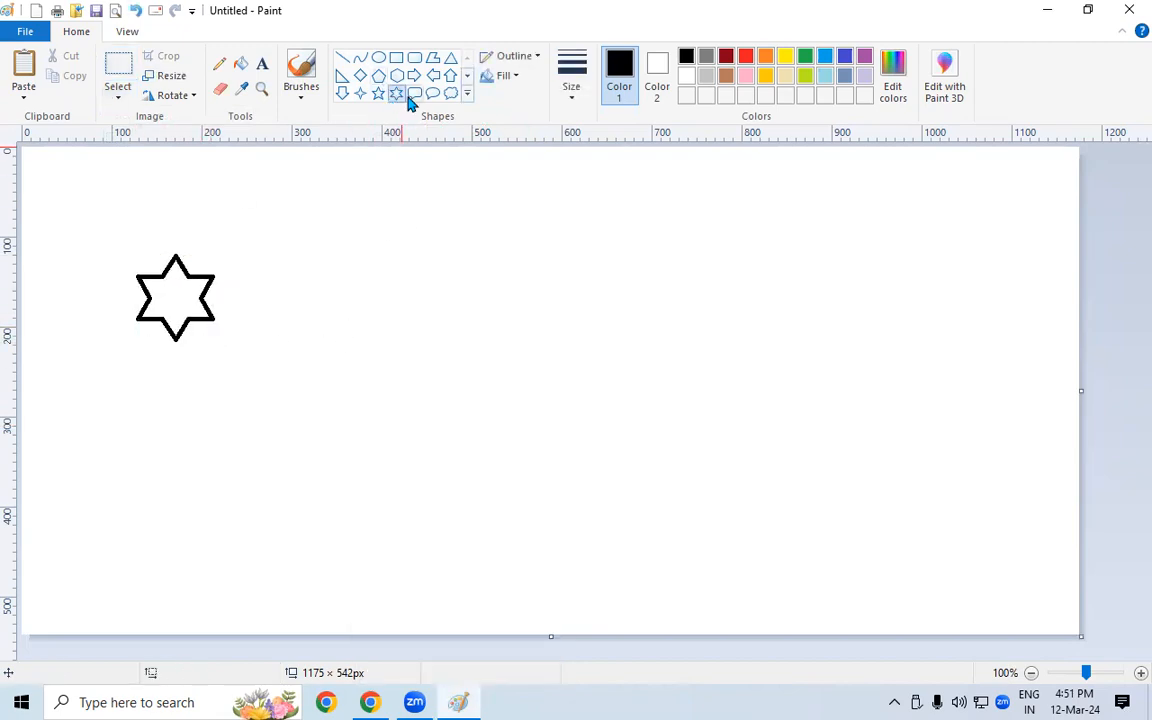
left_click_drag(304, 243, 378, 333)
left_click_drag(511, 217, 581, 309)
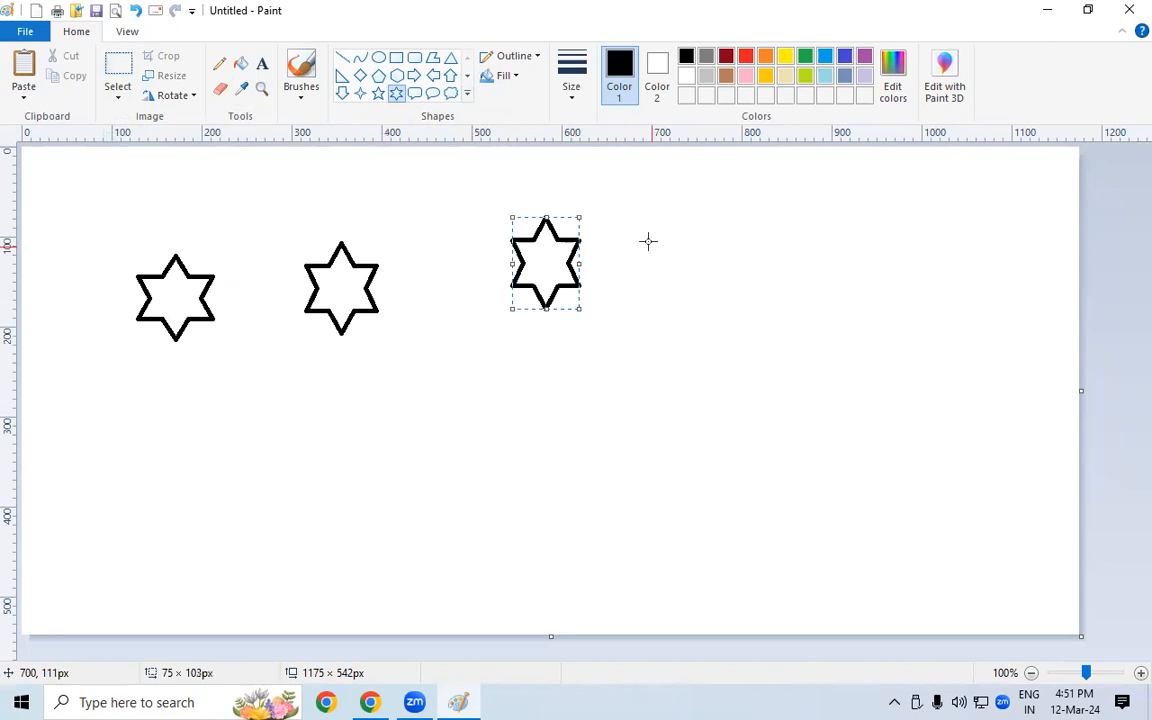
- Draw six more black-outlined six-pointed stars of varying sizes across the empty areas of the canvas
left_click_drag(645, 237, 740, 343)
left_click_drag(418, 424, 527, 523)
left_click_drag(195, 447, 270, 522)
left_click_drag(687, 370, 770, 470)
left_click_drag(962, 235, 1042, 370)
left_click_drag(834, 337, 909, 437)
left_click(869, 222)
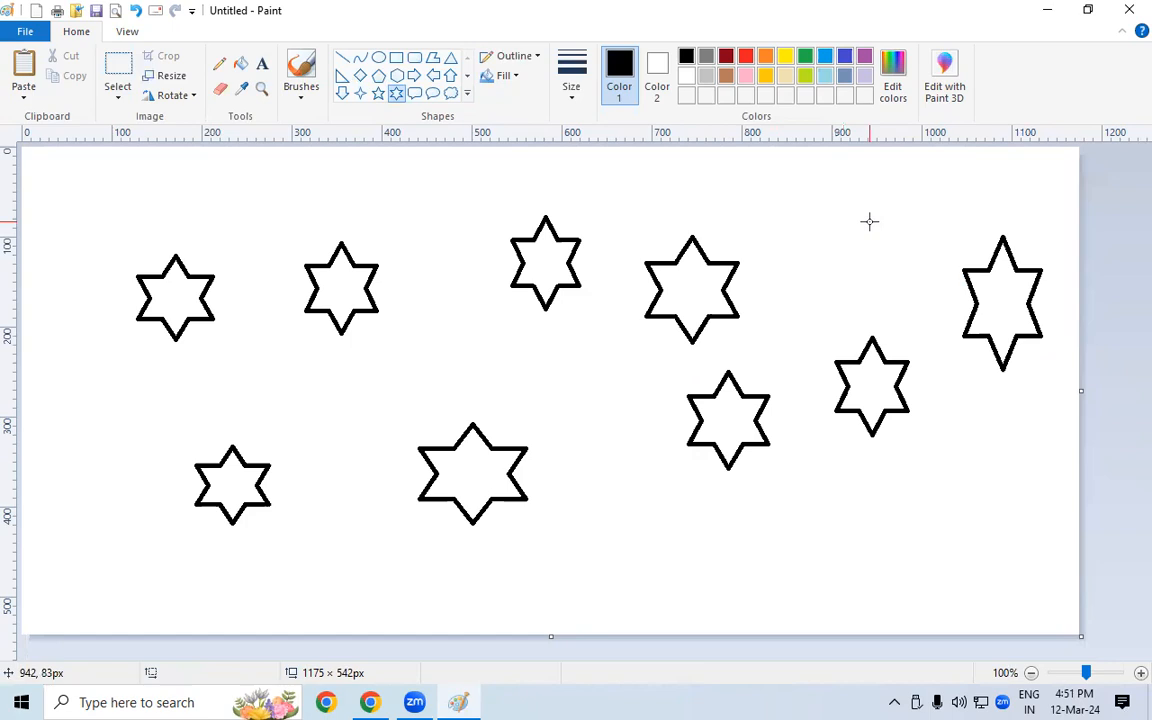
- Enclose all the stars in a rectangular selection of about 1096 × 419 px and move them slightly up and to the left
left_click(130, 95)
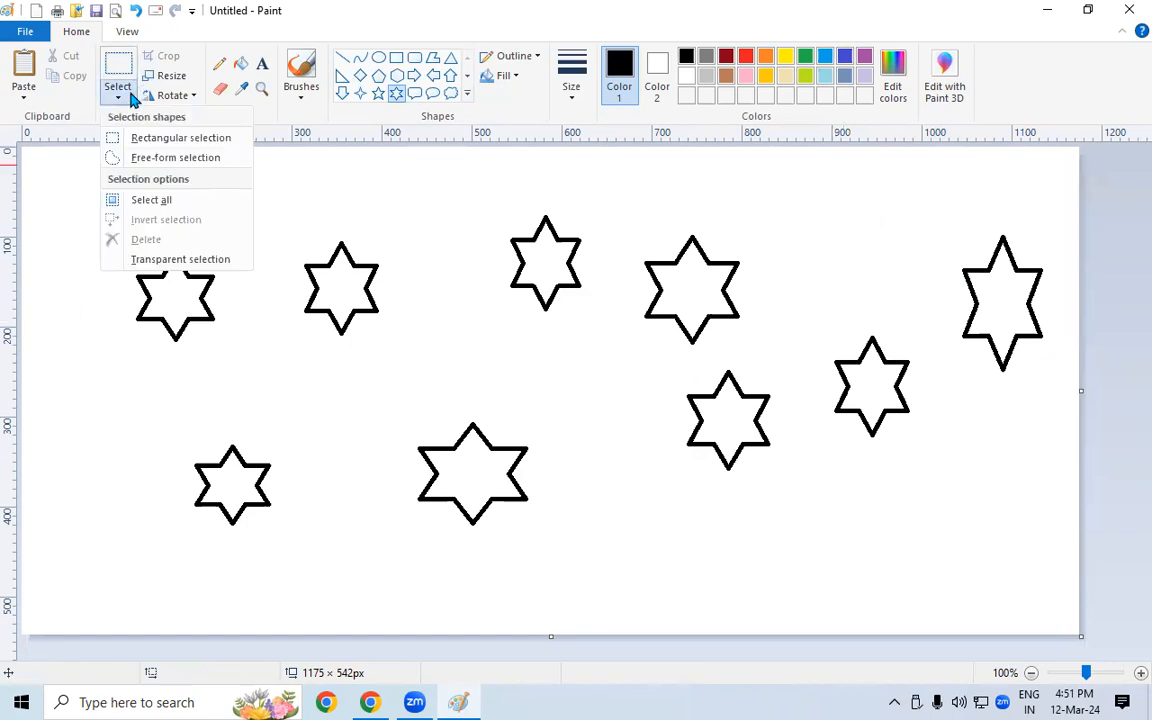
left_click(125, 138)
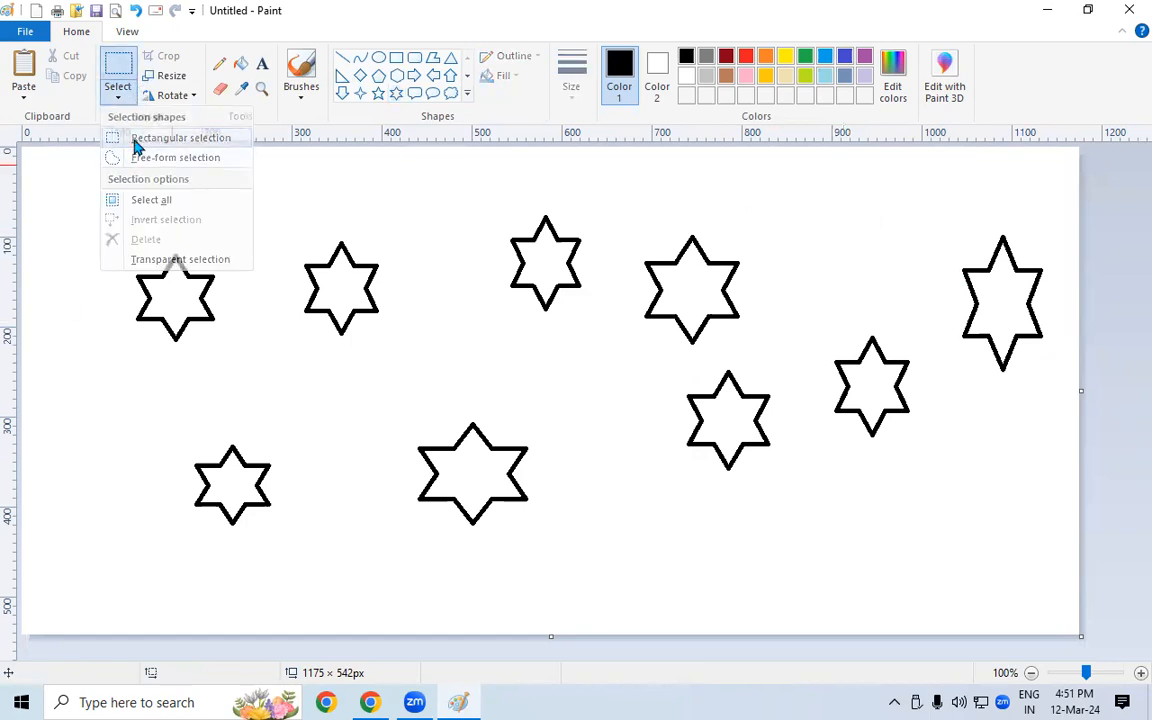
left_click_drag(77, 189, 1063, 566)
left_click_drag(869, 406, 817, 398)
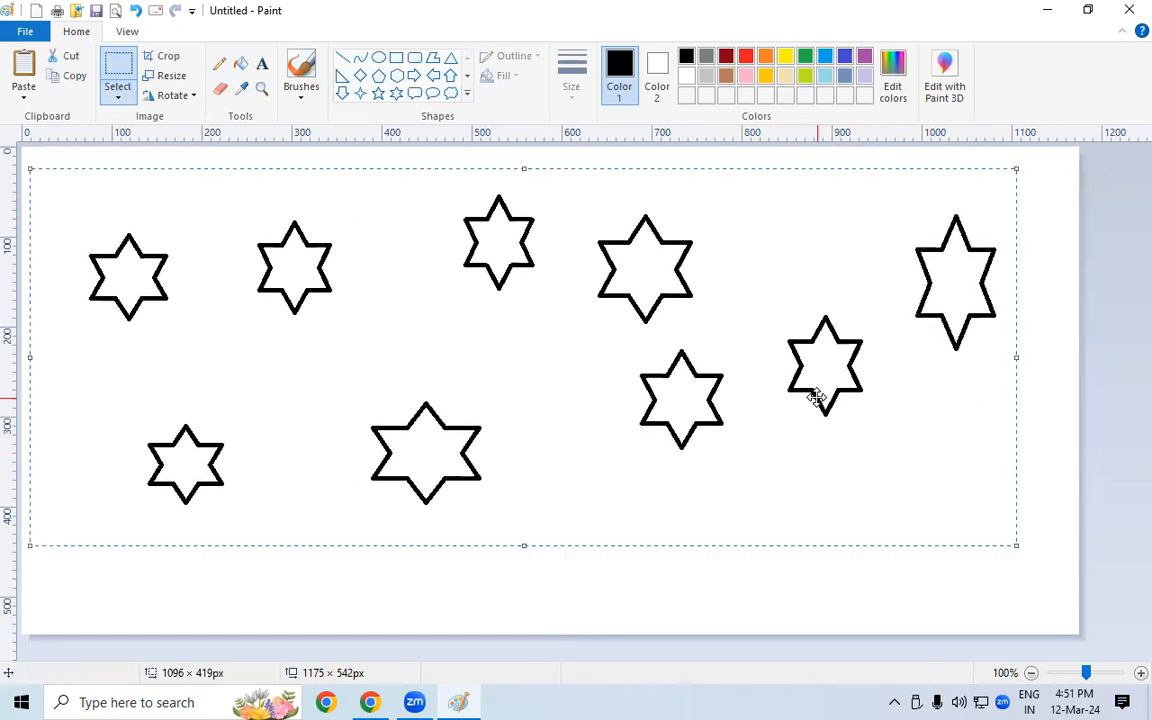
left_click(822, 578)
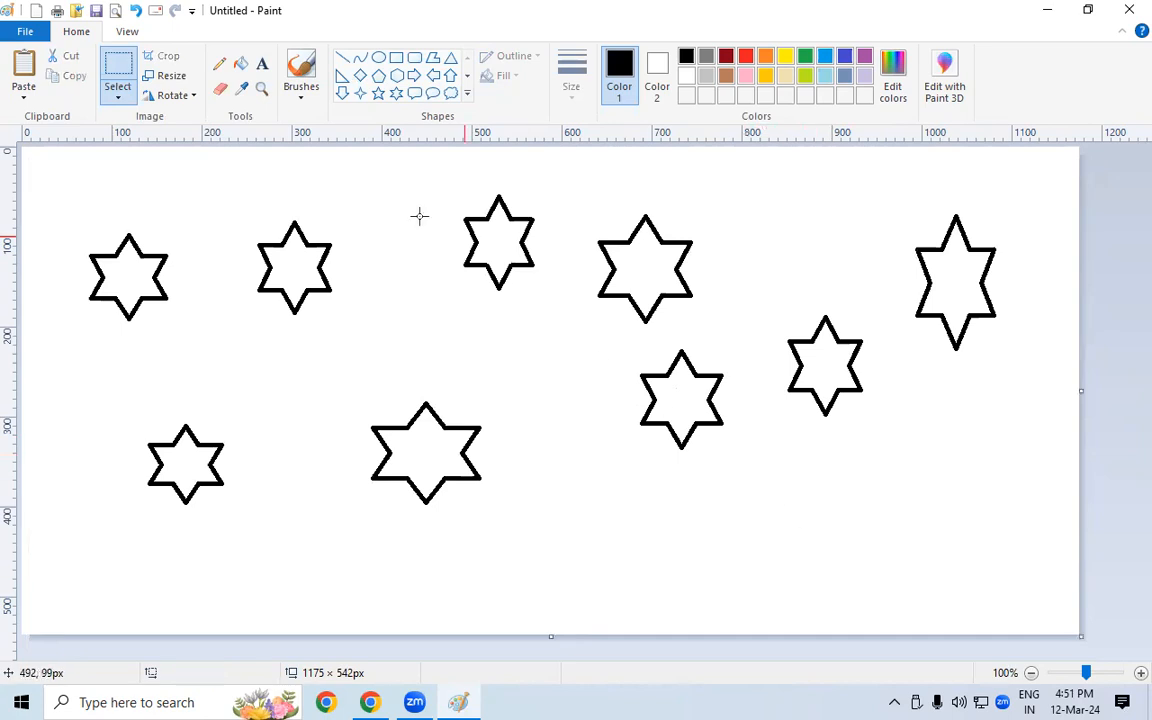
- Use a free-form selection on the third, fourth and far-right stars of the upper row and nudge them slightly down and right
left_click(117, 94)
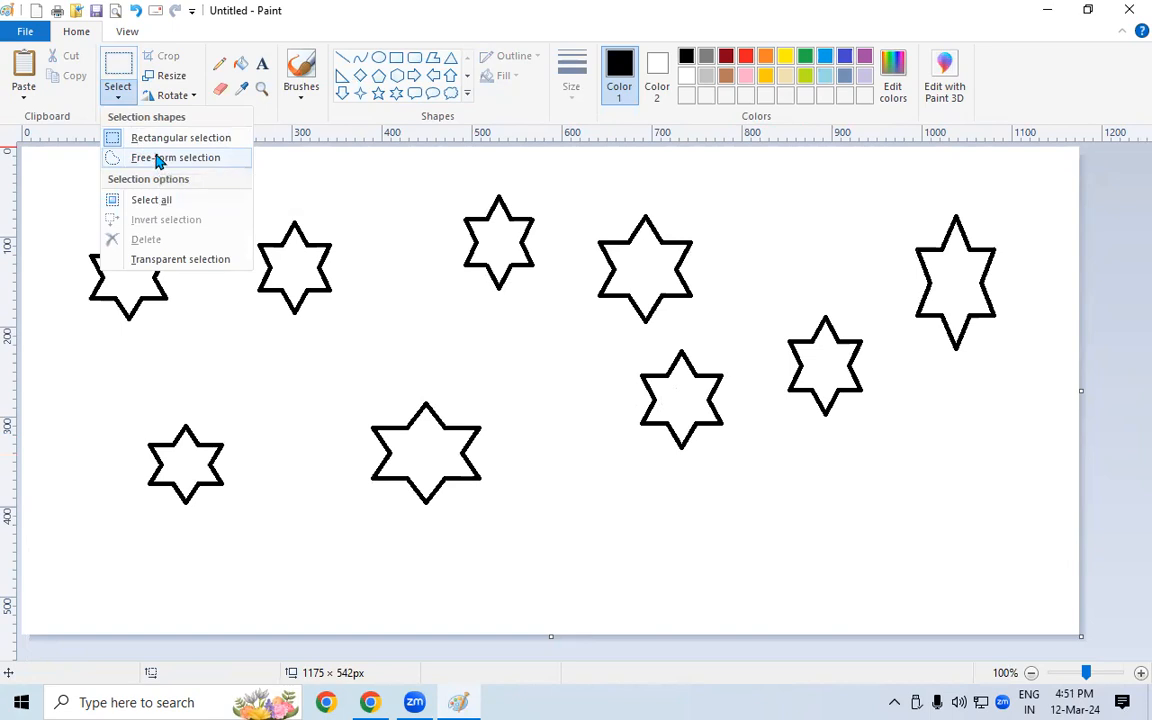
left_click(156, 158)
left_click(122, 95)
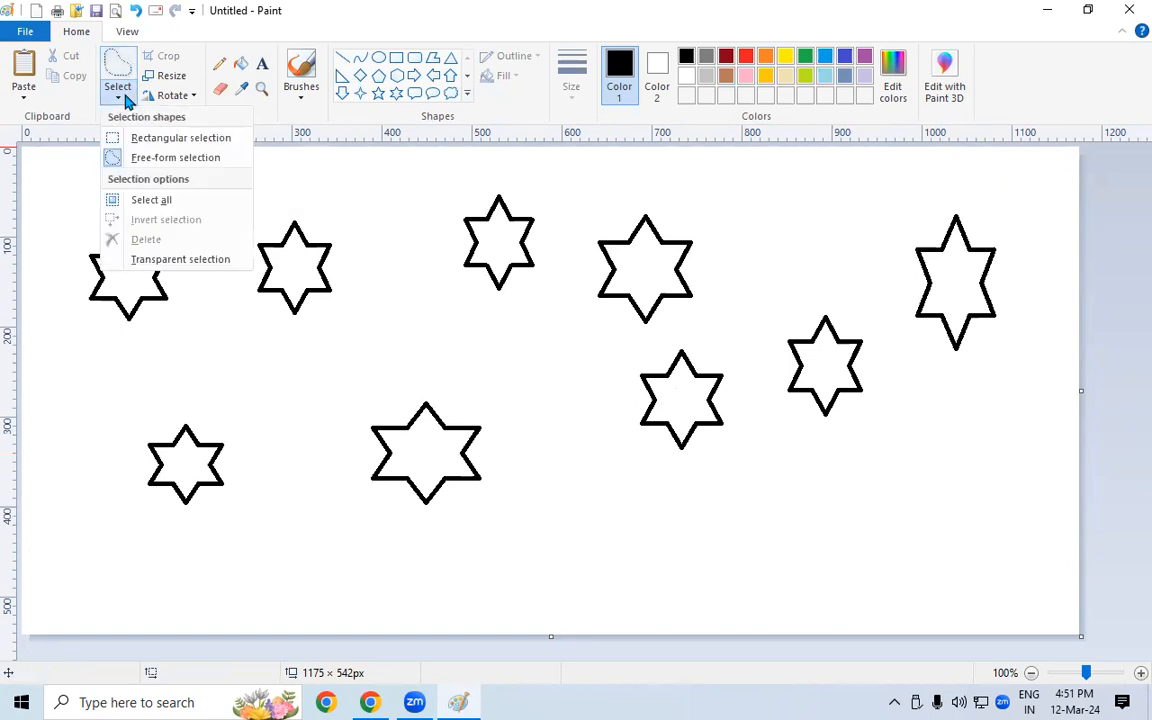
left_click(149, 151)
mouse_move(189, 213)
left_mouse_down()
mouse_move(226, 288)
mouse_move(201, 338)
mouse_move(144, 357)
mouse_move(186, 404)
mouse_move(254, 367)
mouse_move(477, 342)
mouse_move(534, 400)
mouse_move(600, 399)
mouse_move(582, 360)
mouse_move(745, 309)
mouse_move(792, 225)
mouse_move(848, 244)
mouse_move(922, 372)
mouse_move(1011, 342)
mouse_move(1025, 226)
mouse_move(943, 186)
mouse_move(838, 206)
mouse_move(756, 180)
mouse_move(668, 197)
mouse_move(579, 171)
mouse_move(460, 187)
mouse_move(420, 219)
mouse_move(380, 290)
mouse_move(310, 330)
mouse_move(259, 308)
left_mouse_up()
left_click_drag(227, 256, 190, 211)
mouse_move(571, 198)
left_mouse_down()
mouse_move(578, 301)
mouse_move(575, 202)
left_mouse_up()
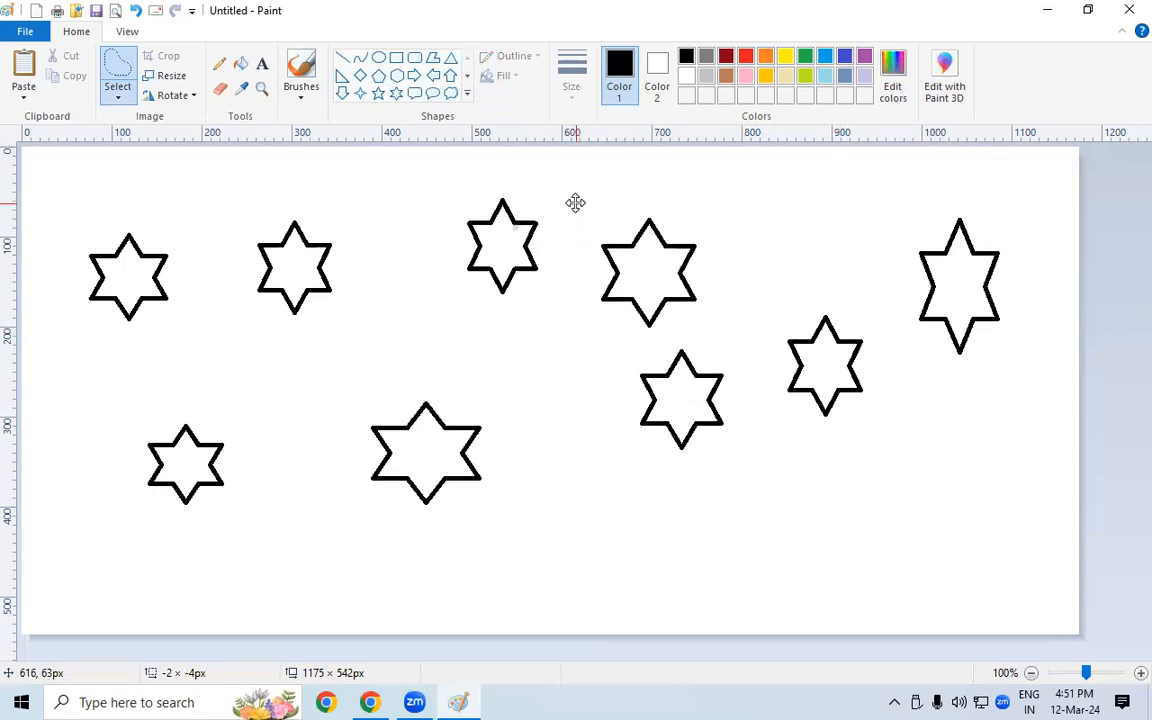
left_click_drag(575, 203, 576, 201)
left_click(488, 490)
- Select the entire picture and shift it slightly to the right and down
left_click(121, 97)
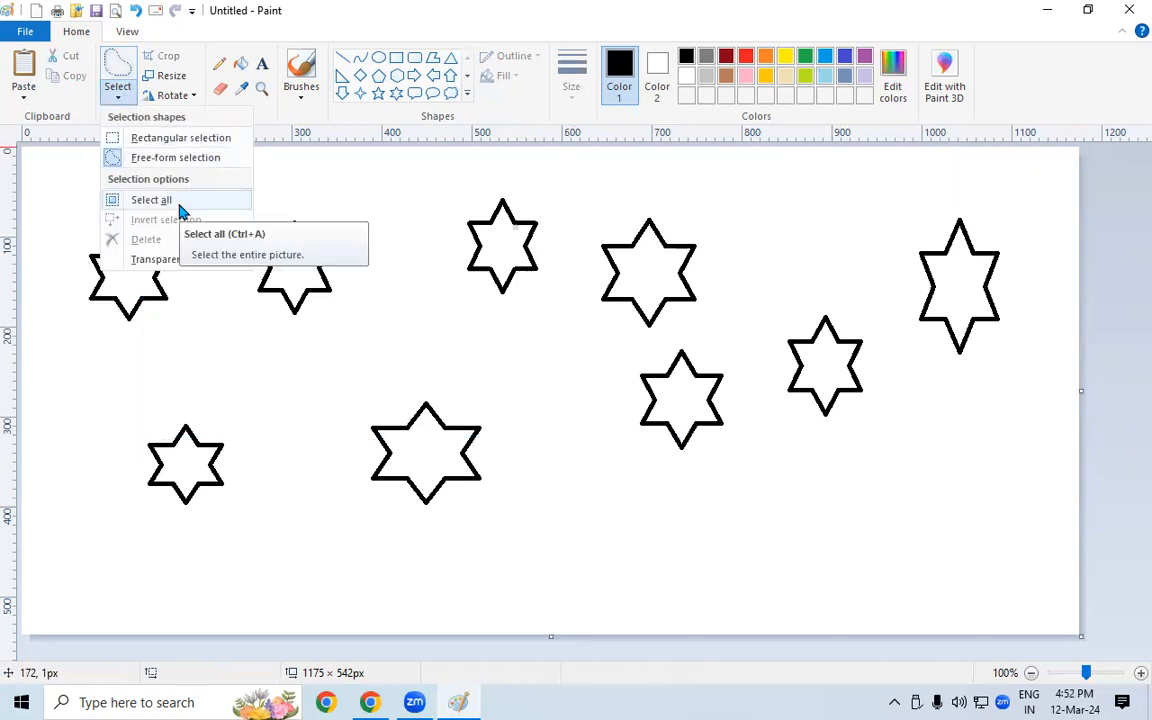
left_click(151, 200)
left_click_drag(174, 156, 174, 188)
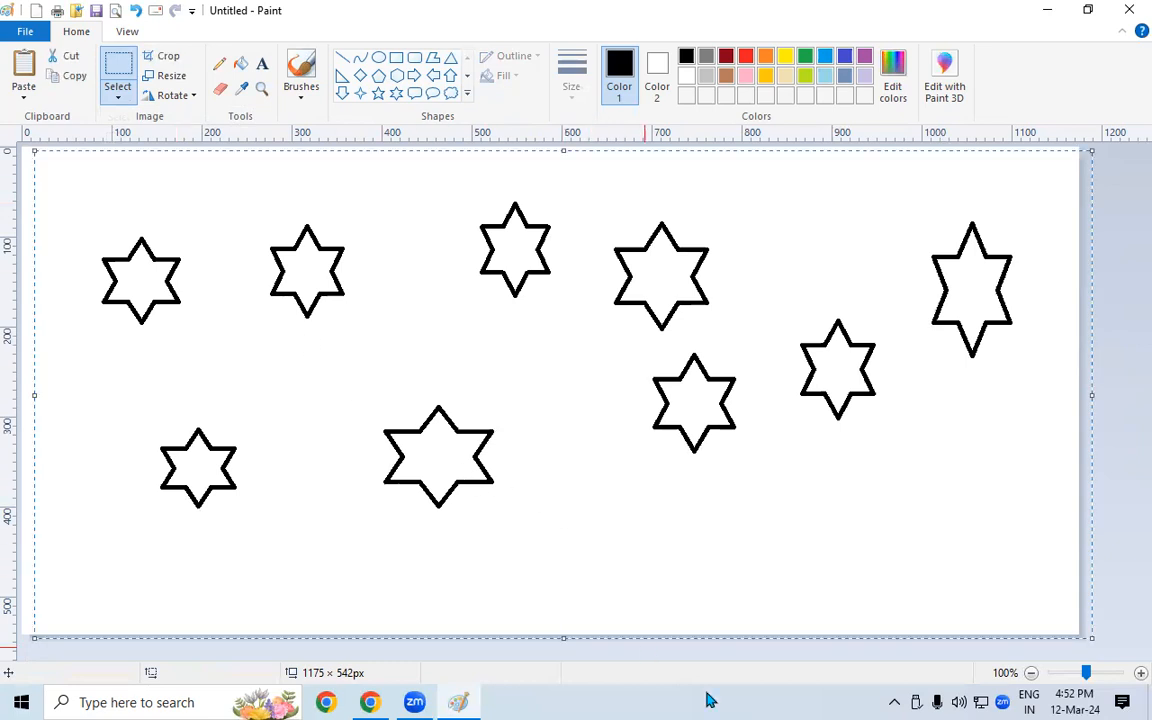
left_click(1132, 456)
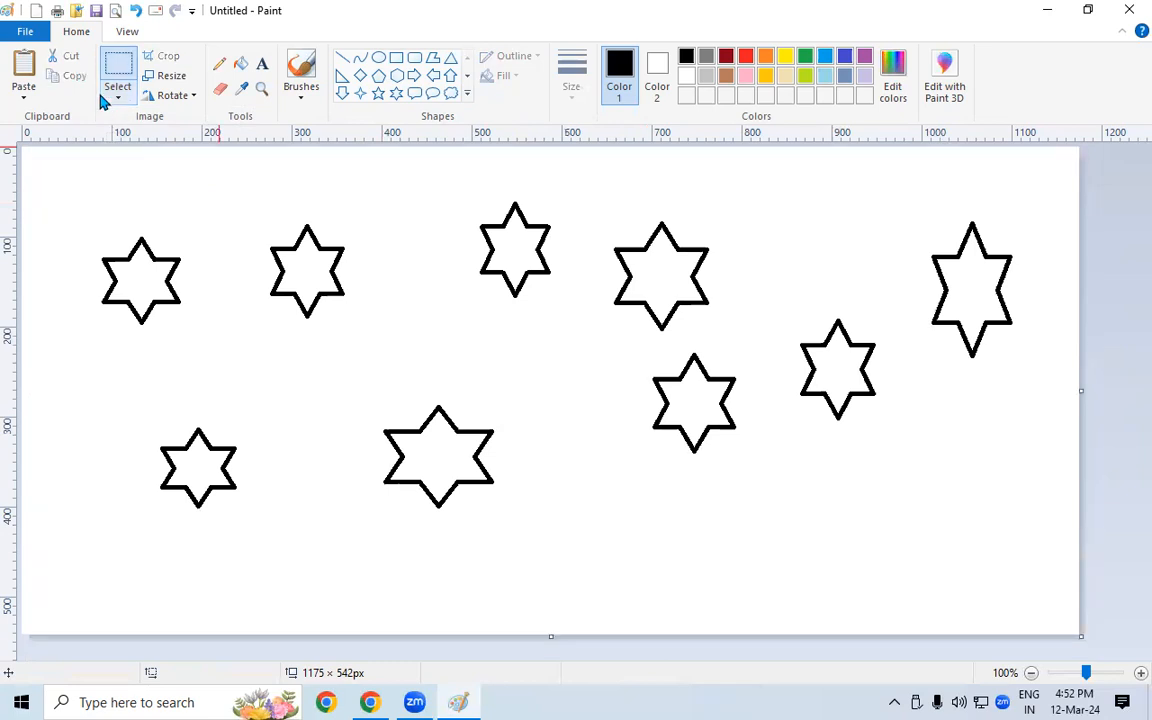
- Select the third upper star with a rectangle of about 107 × 137 px, then invert the selection and nudge all the other stars
left_click(103, 98)
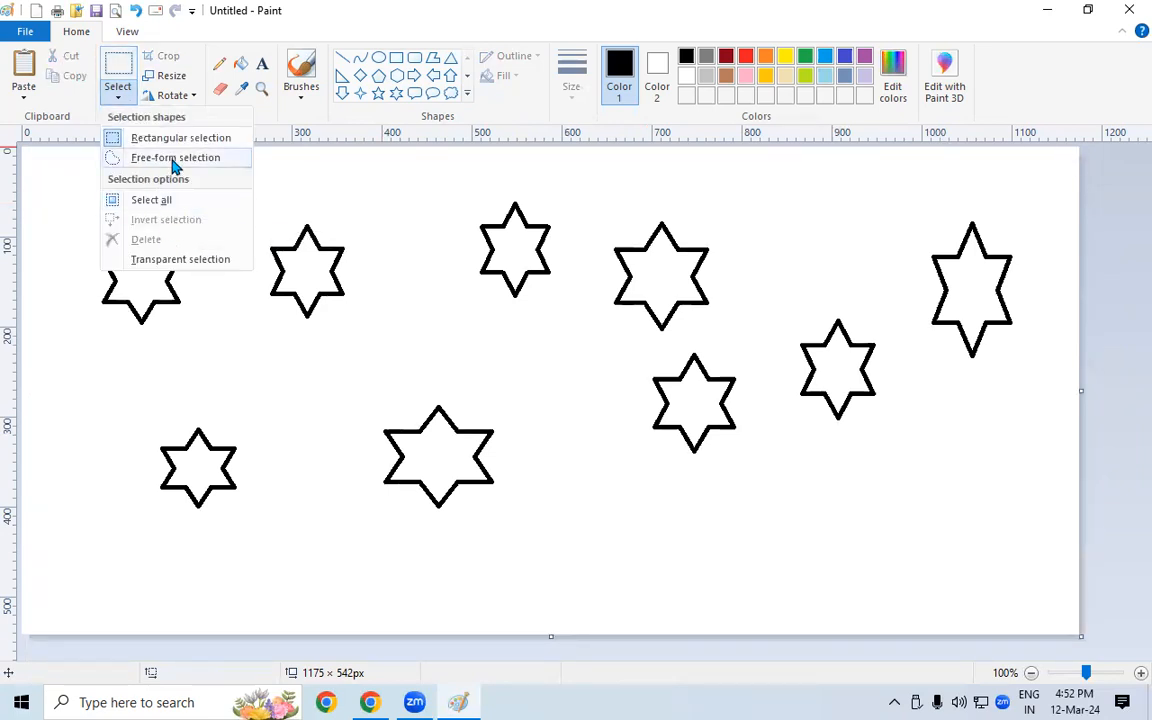
left_click(175, 138)
left_click_drag(463, 190, 561, 313)
left_click(119, 90)
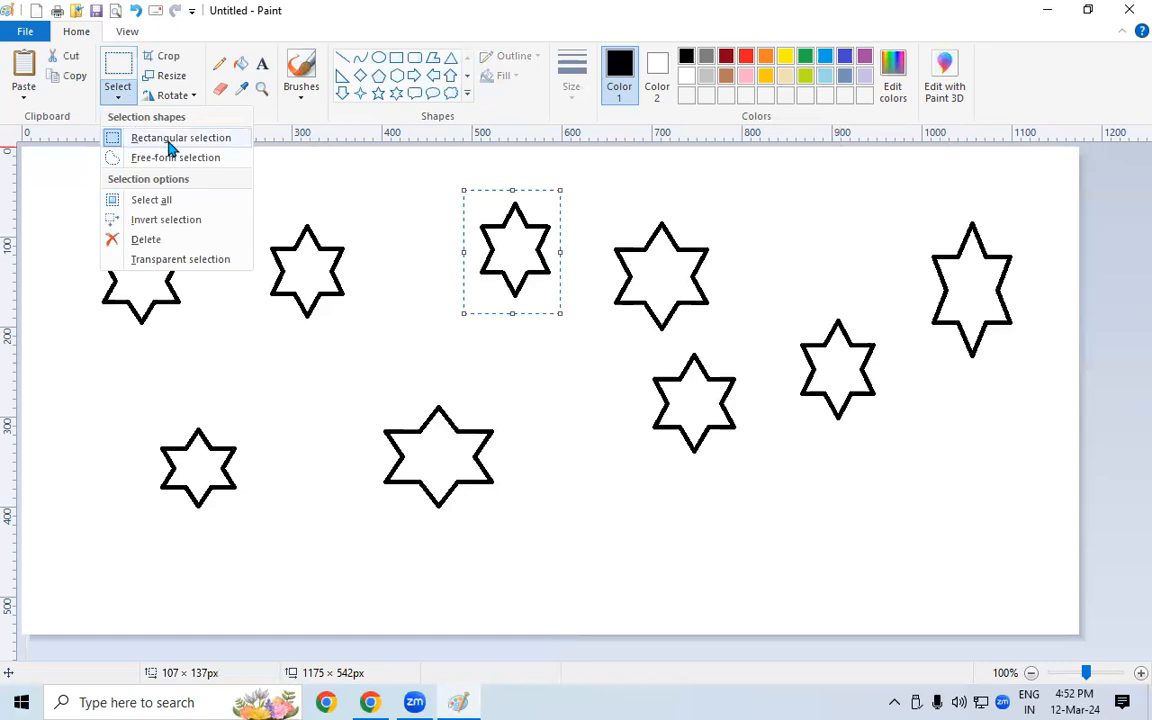
left_click(544, 358)
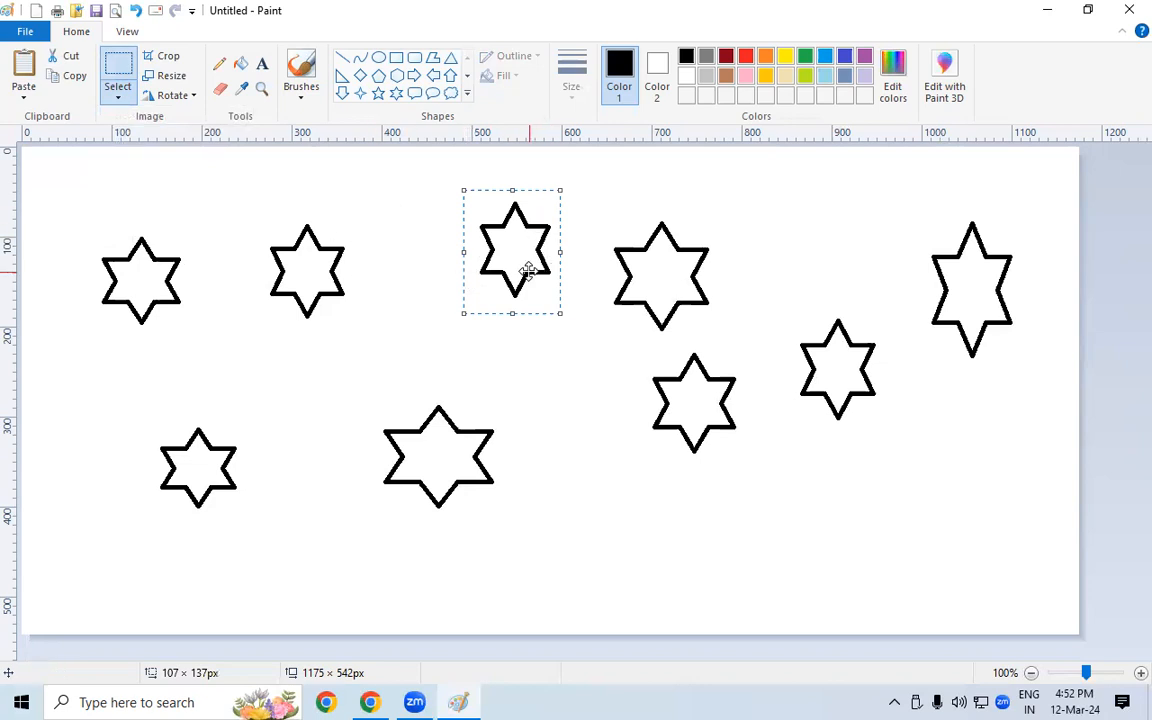
left_click(124, 96)
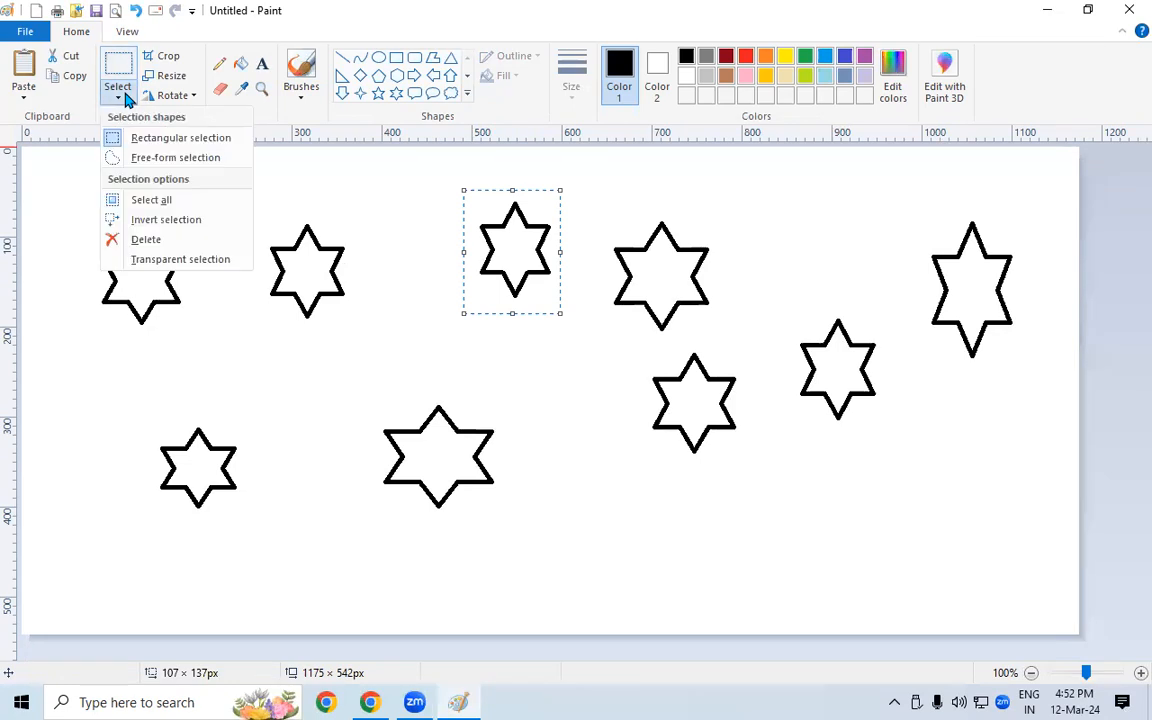
left_click(183, 224)
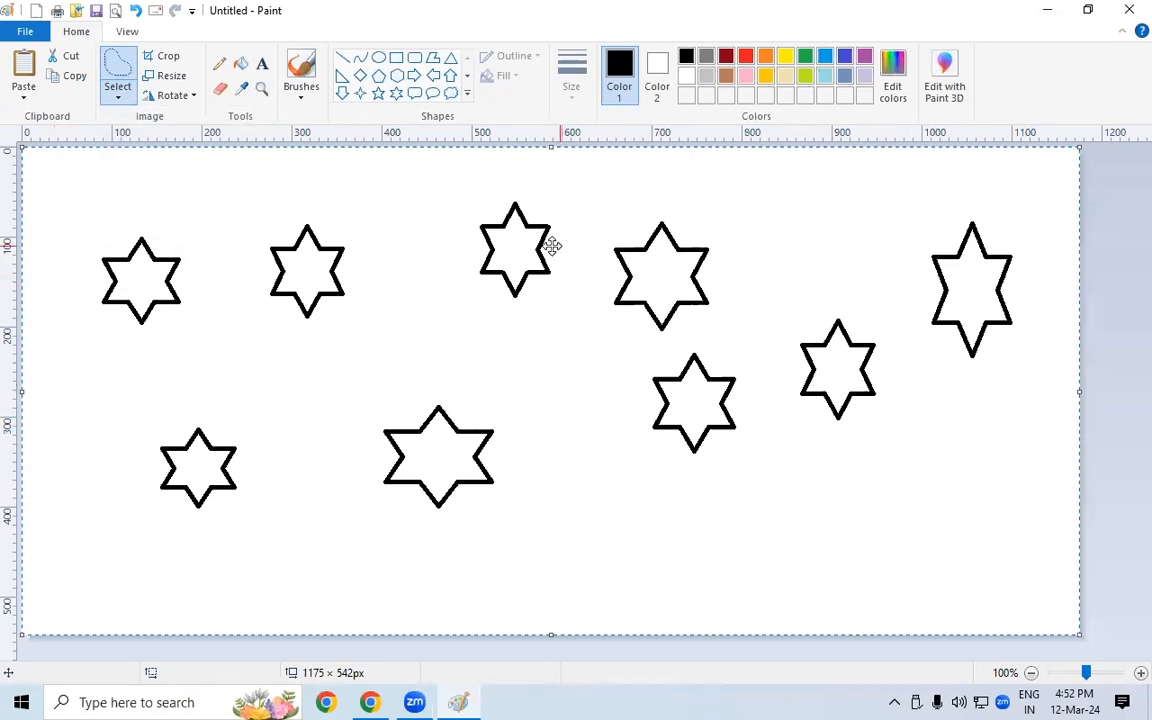
mouse_move(340, 198)
left_mouse_down()
mouse_move(347, 321)
mouse_move(343, 206)
left_mouse_up()
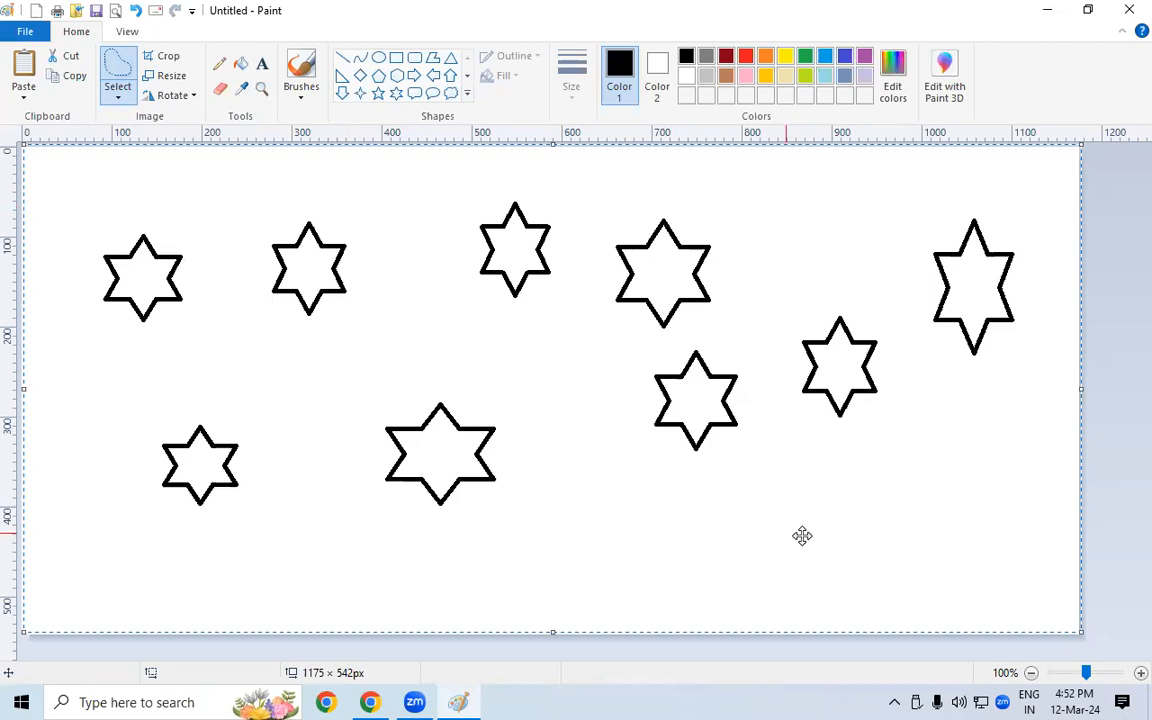
left_click(1110, 555)
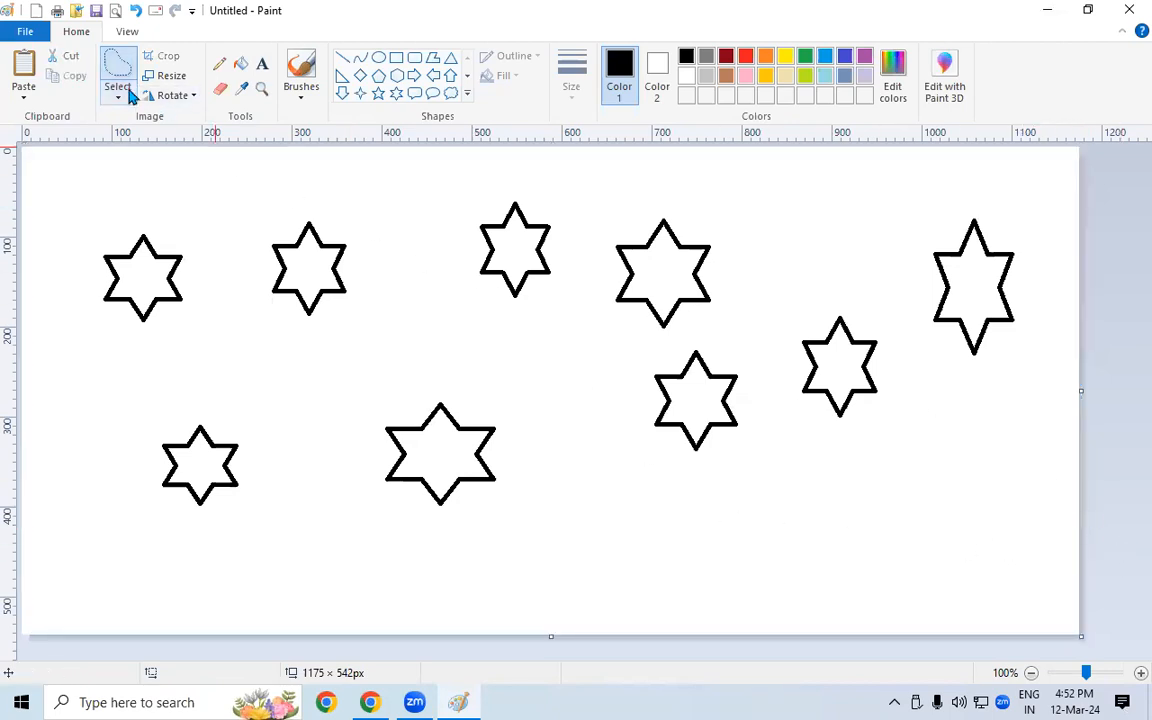
- Select the star below the fourth upper star with a rectangle of about 125 × 140 px, invert the selection and move everything else up
left_click(118, 90)
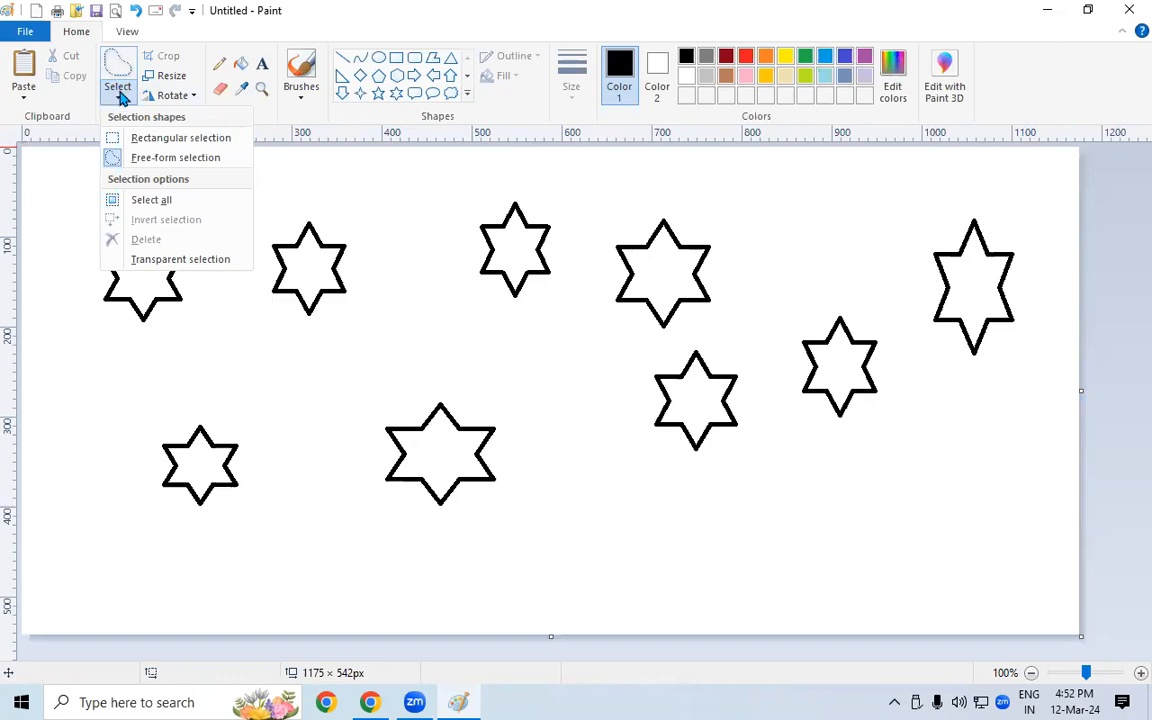
left_click(155, 146)
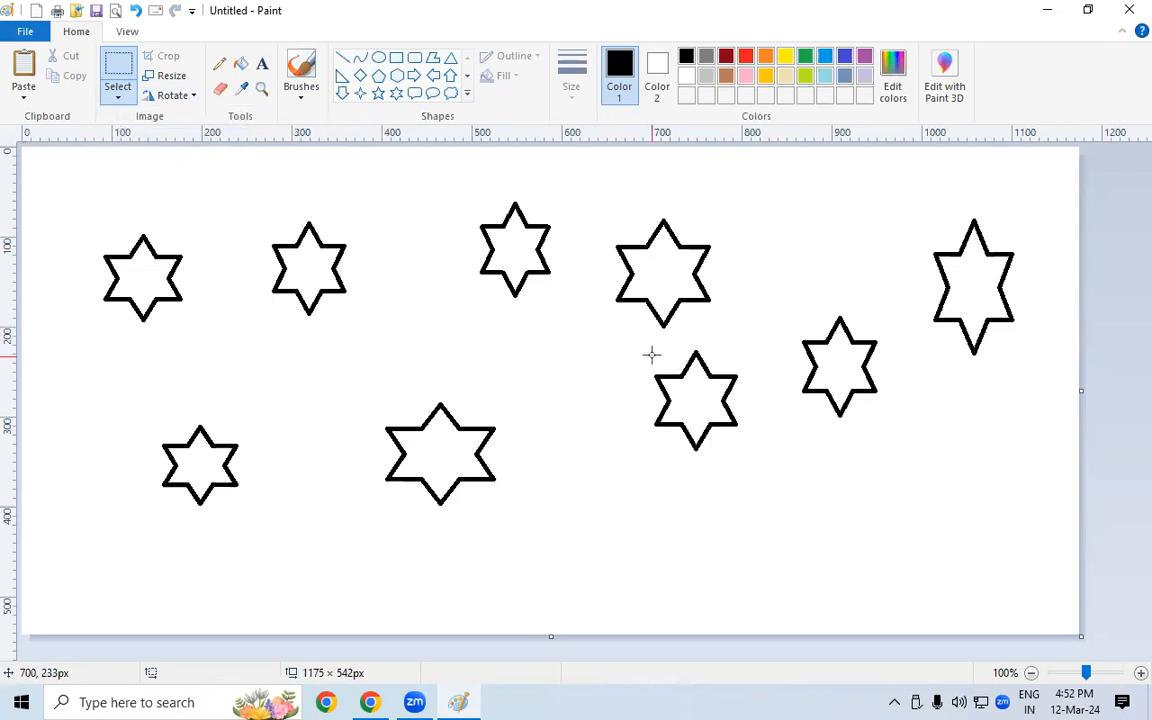
left_click_drag(641, 348, 752, 472)
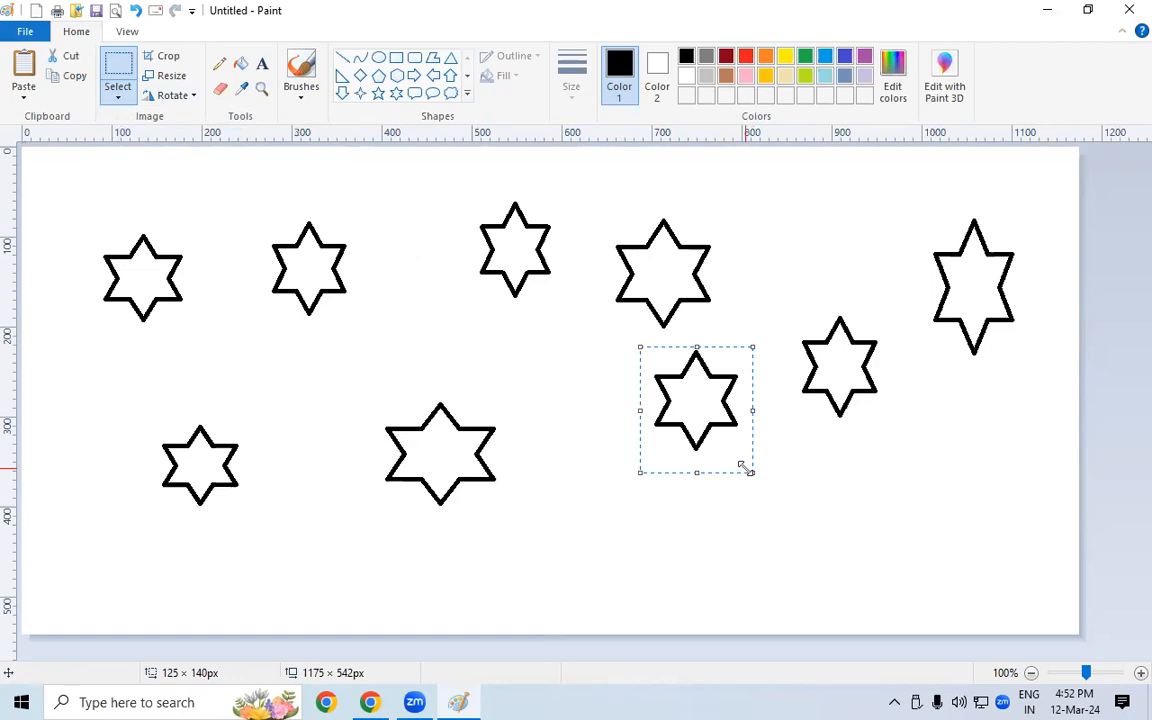
left_click(121, 98)
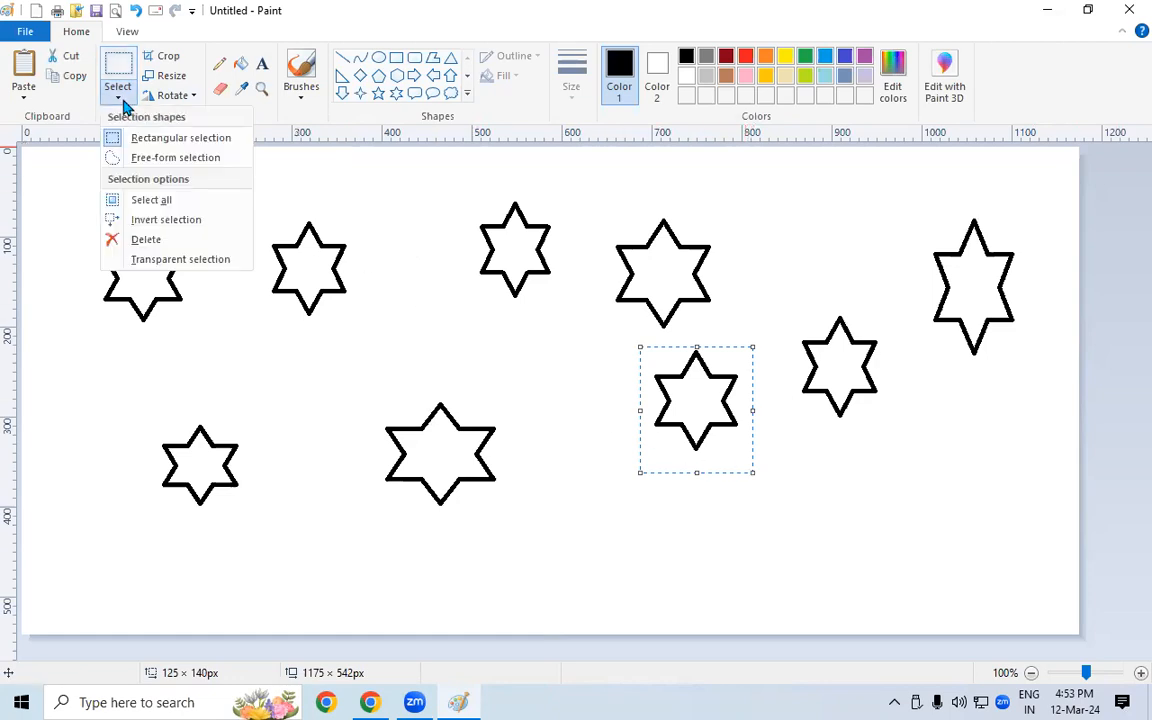
left_click(166, 220)
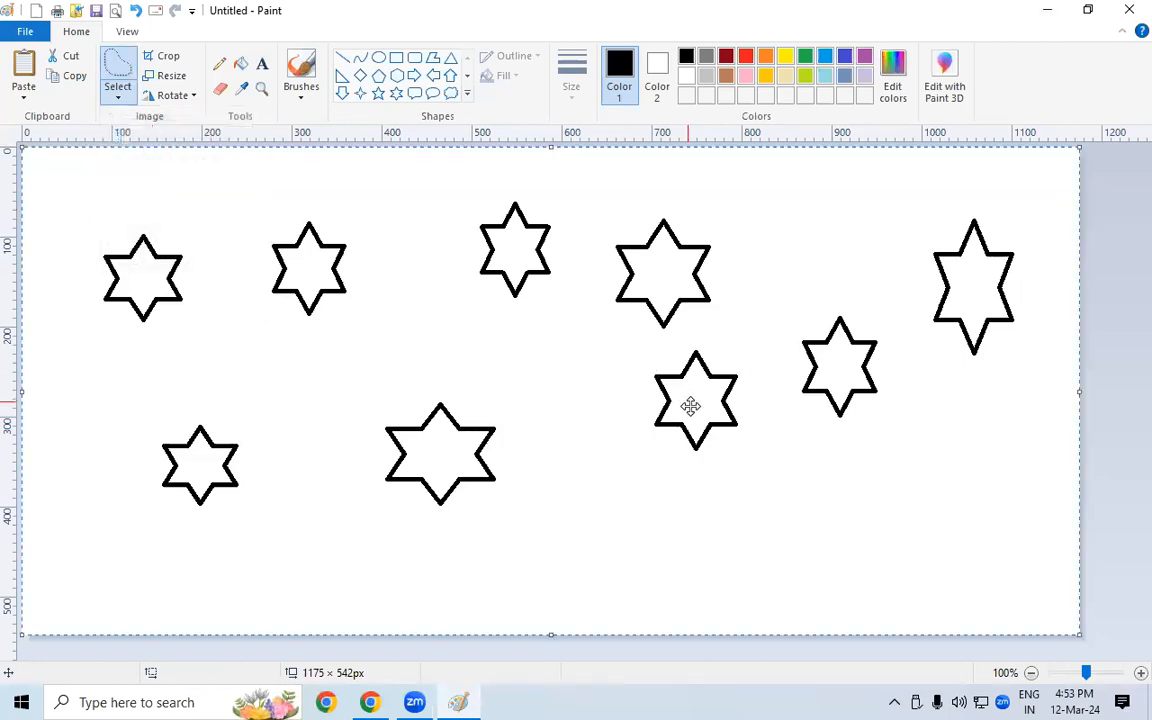
left_click_drag(402, 232, 408, 197)
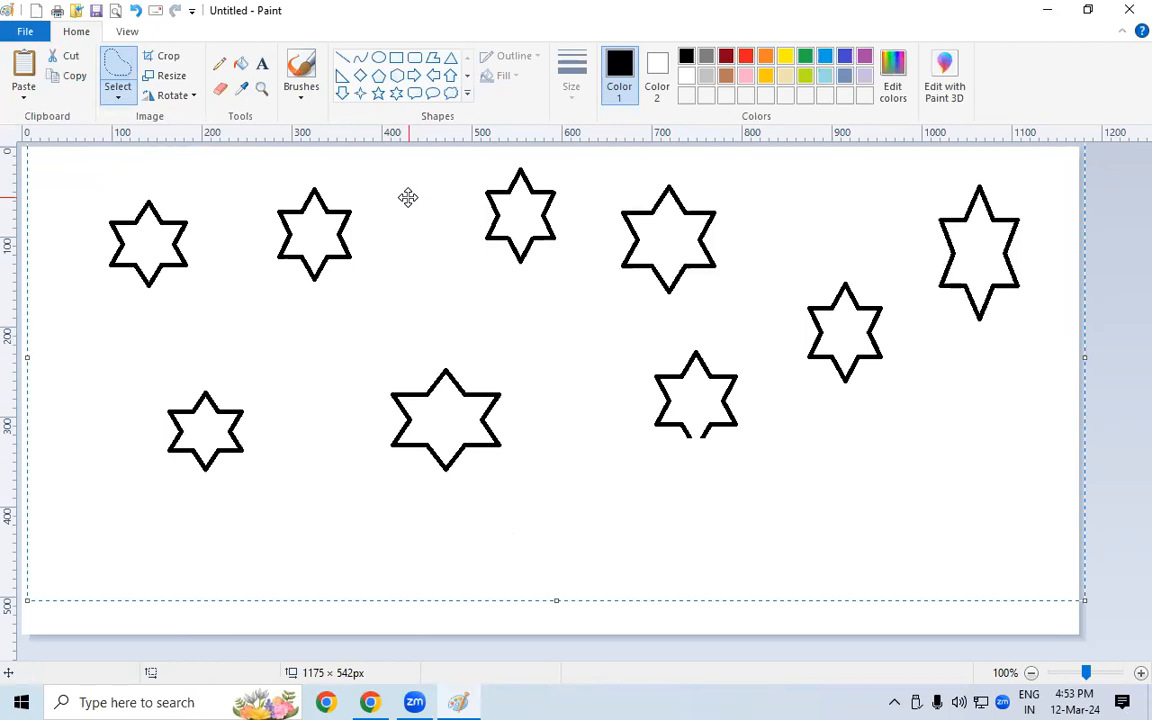
left_click(1121, 481)
- Select the entire picture and delete all the stars
left_click(121, 98)
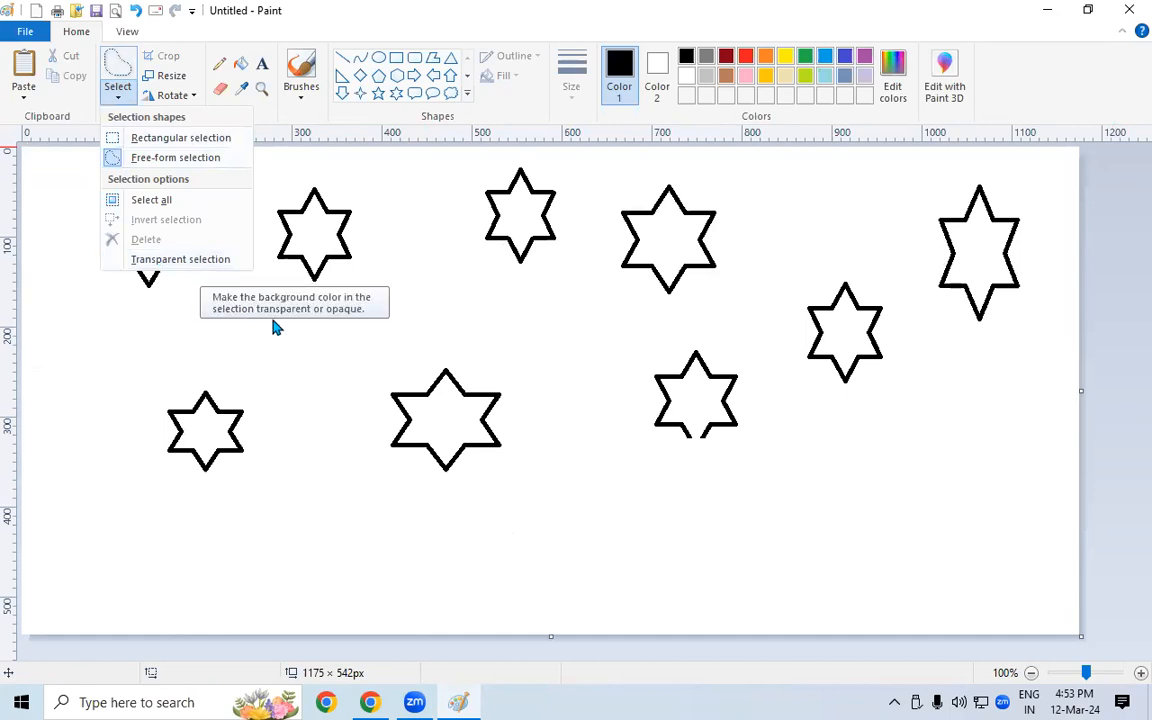
left_click(478, 414)
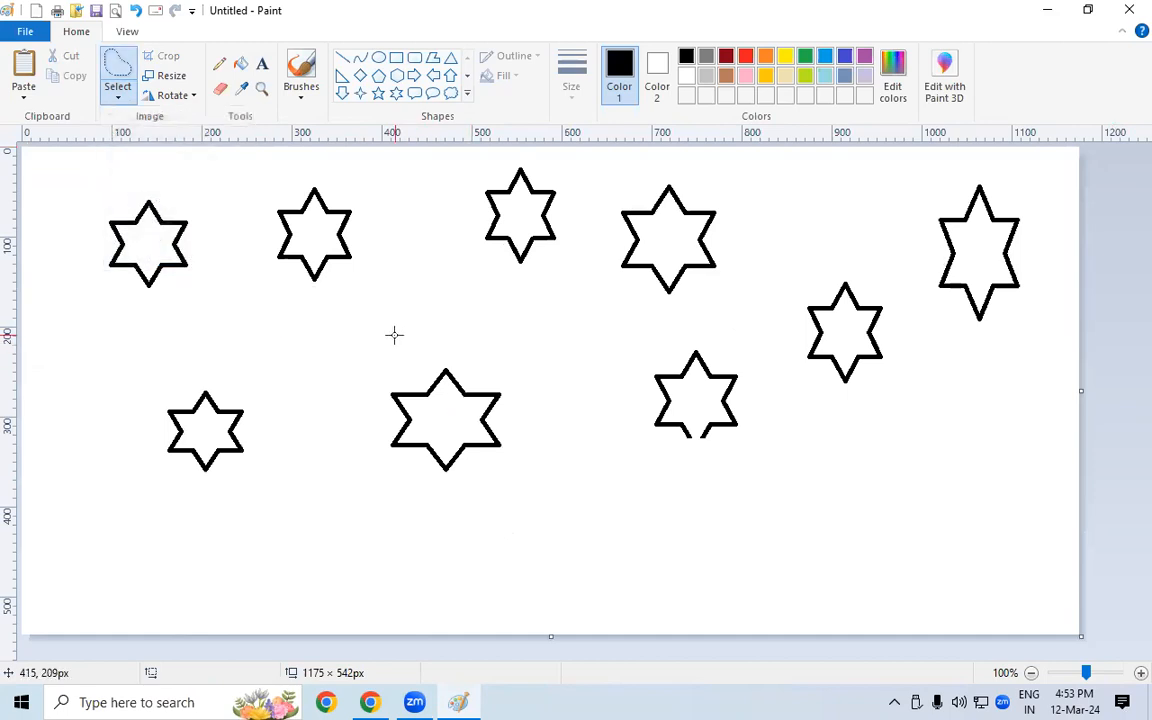
key("ctrl+a")
key("Delete")
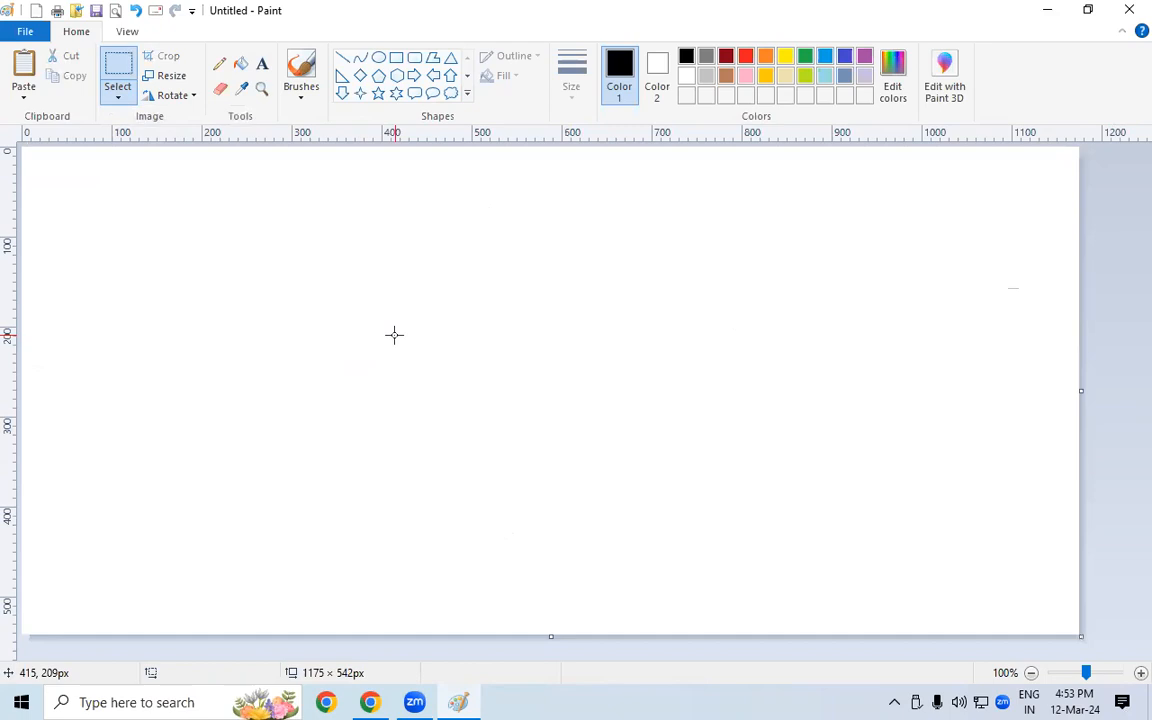
- Draw a black-outlined smiley face with an oval head about 146 × 163 px, two oval eyes and a curved mouth
left_click(378, 57)
left_click_drag(206, 227, 334, 373)
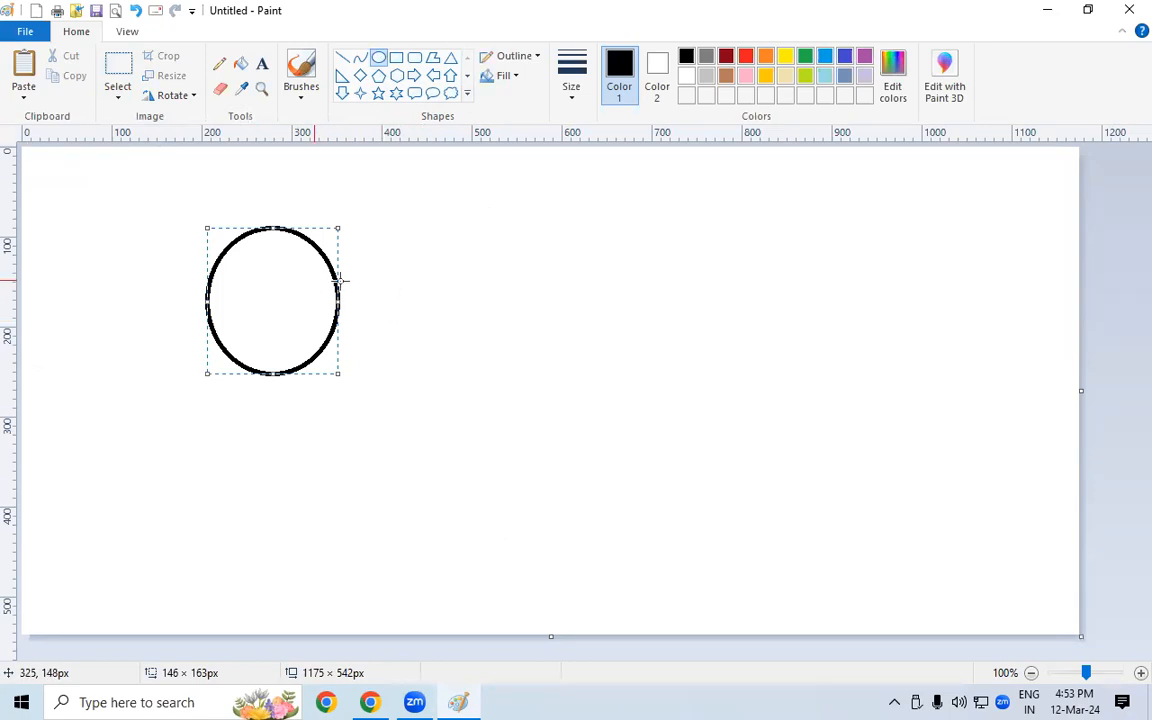
left_click(448, 280)
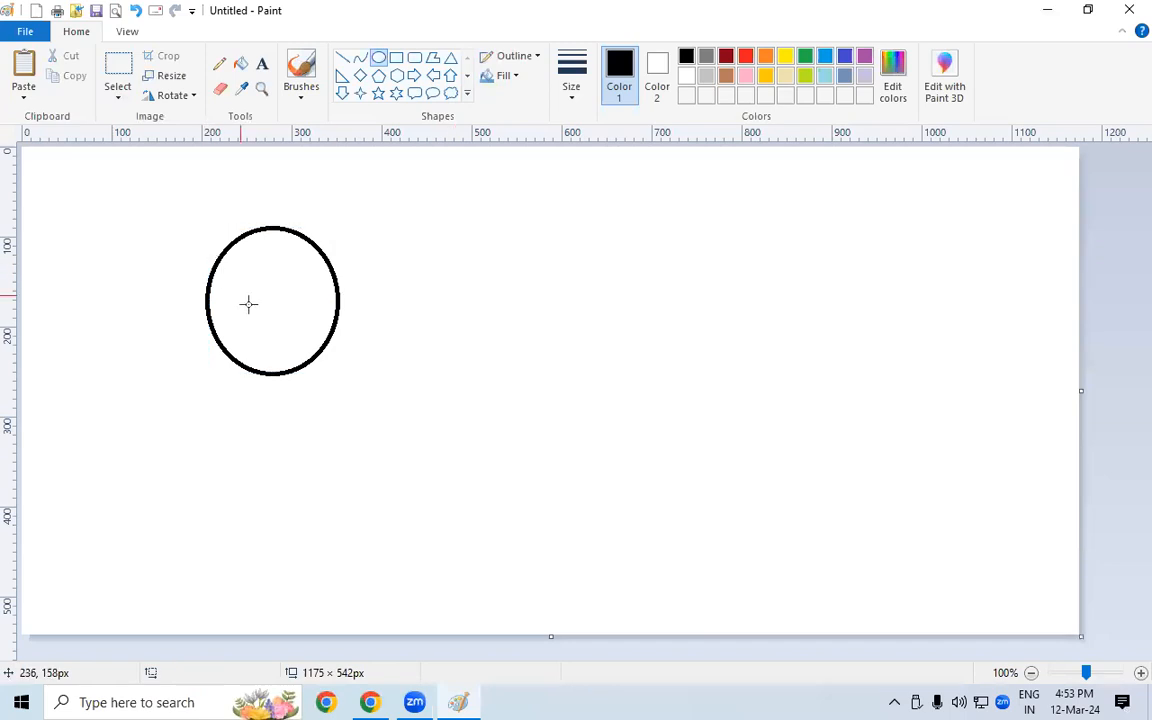
mouse_move(229, 267)
left_mouse_down()
mouse_move(257, 305)
mouse_move(285, 267)
mouse_move(315, 304)
left_mouse_up()
left_click(422, 301)
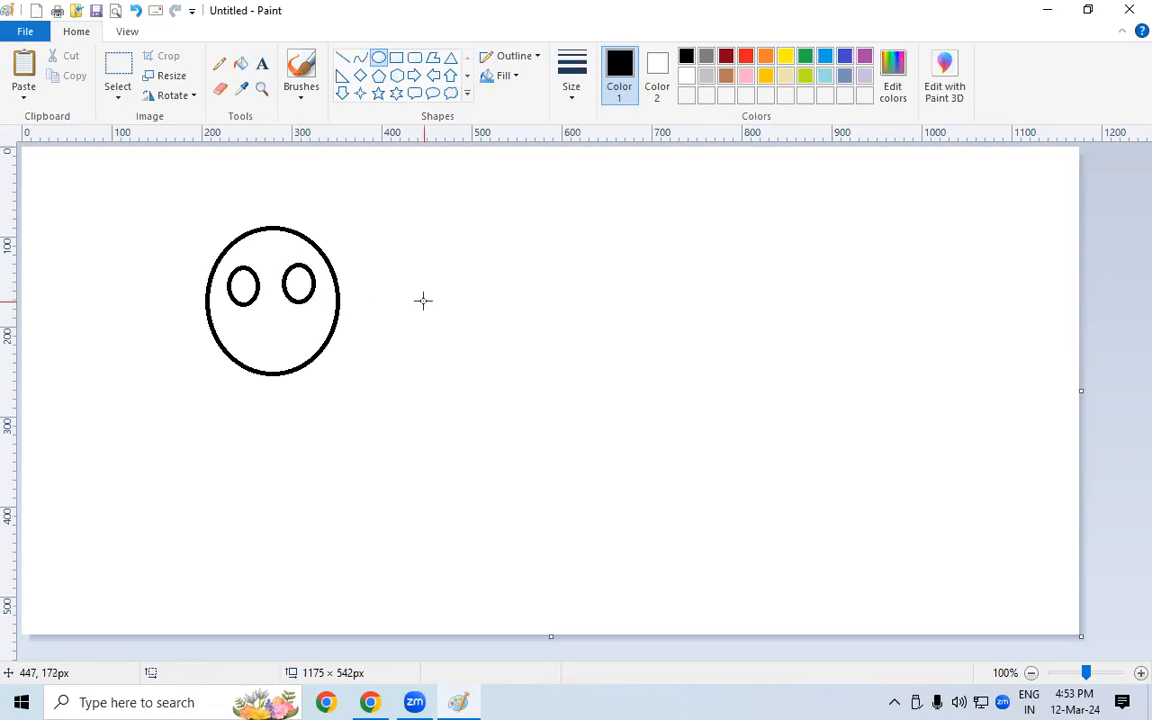
left_click(358, 62)
mouse_move(237, 327)
left_mouse_down()
mouse_move(308, 327)
mouse_move(269, 355)
left_mouse_up()
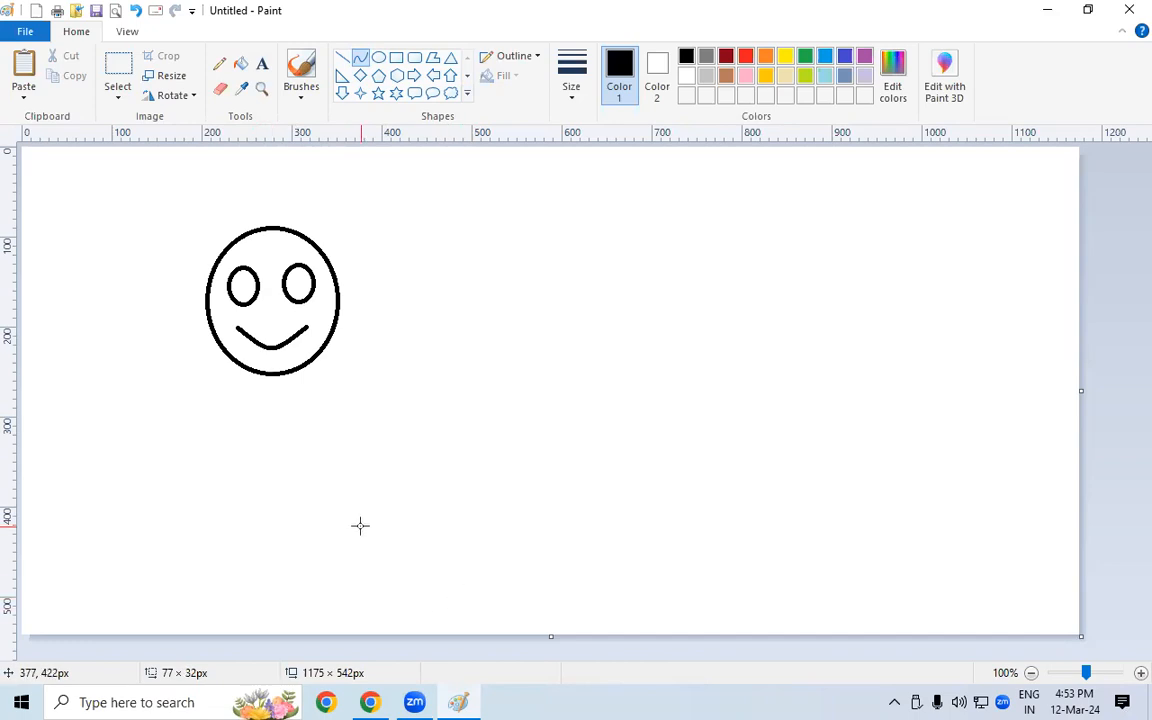
- Fill both eyes of the smiley with black and its face with yellow
left_click(241, 66)
left_click(242, 287)
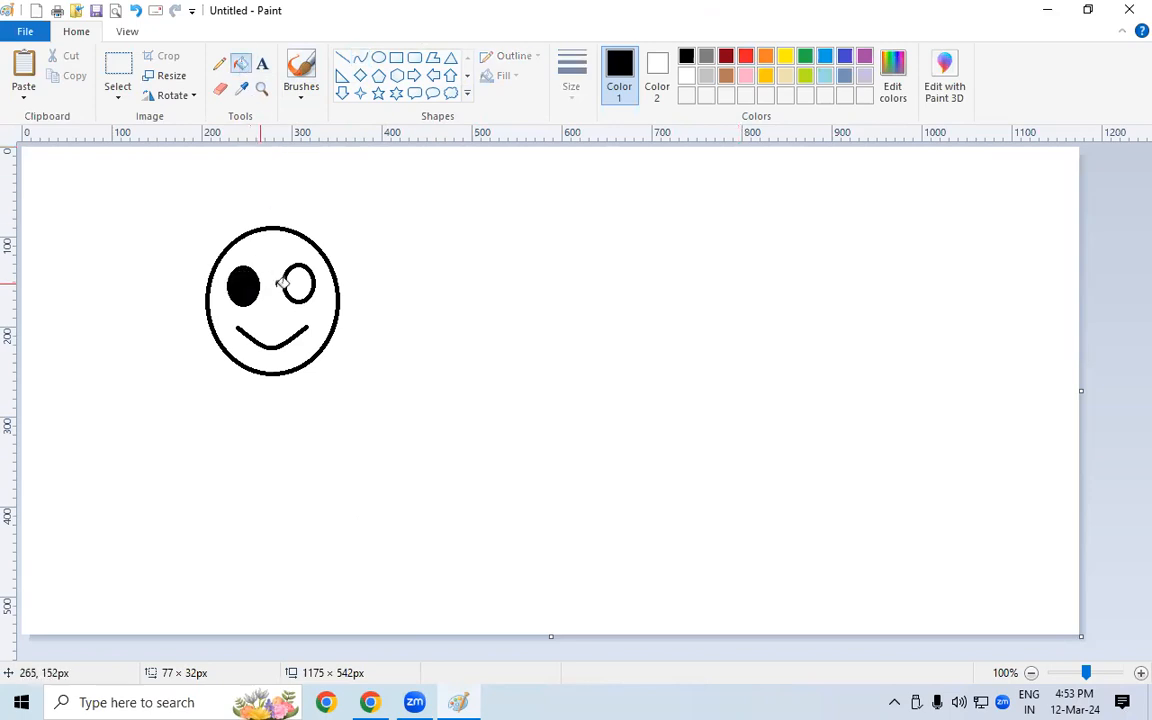
left_click(304, 283)
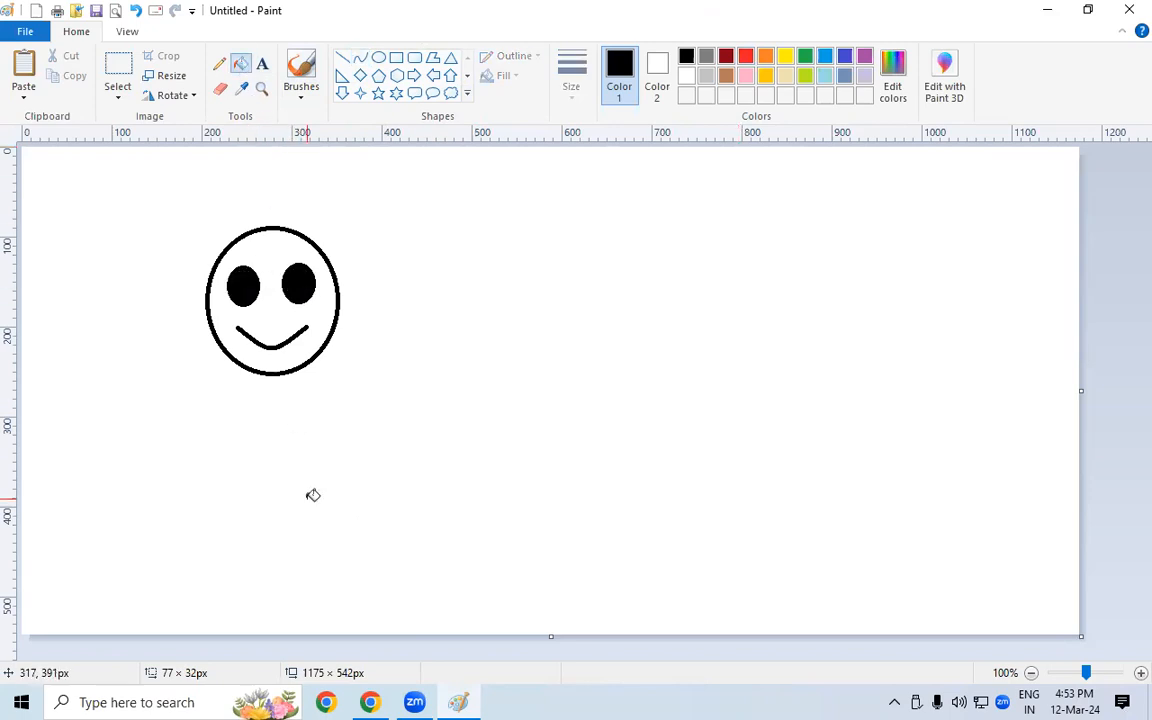
left_click(785, 56)
left_click(262, 256)
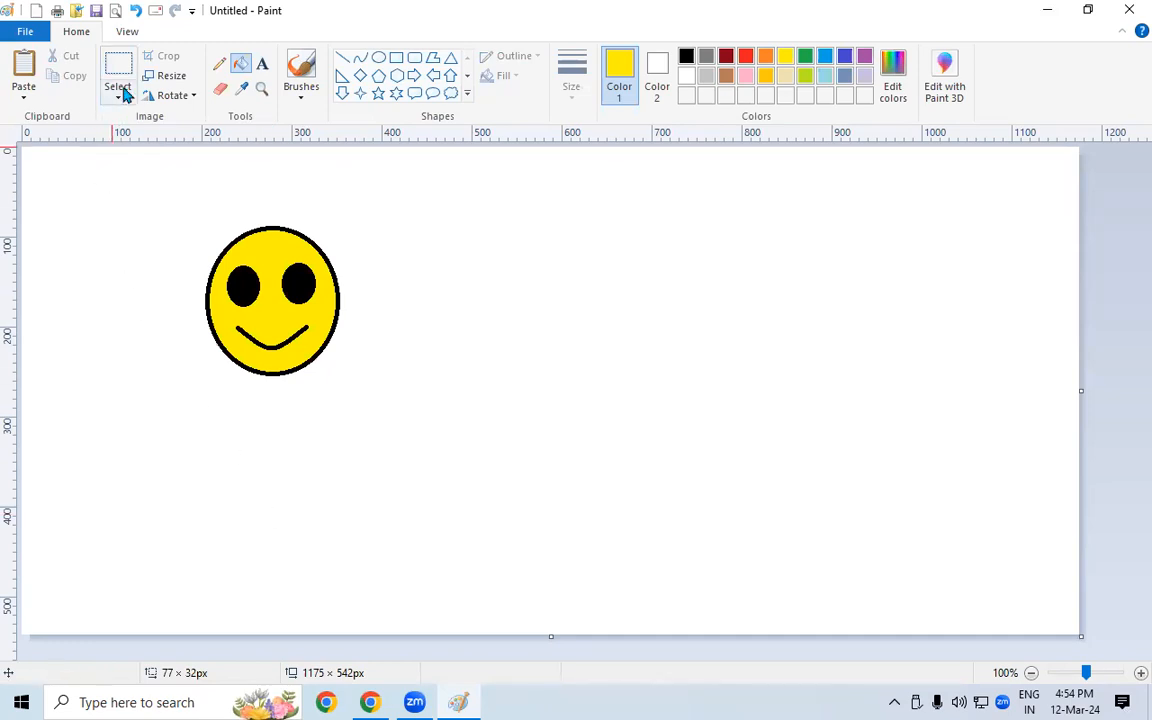
- Select the smiley with a rectangle of about 174 × 179 px and turn on transparent selection
left_click(120, 90)
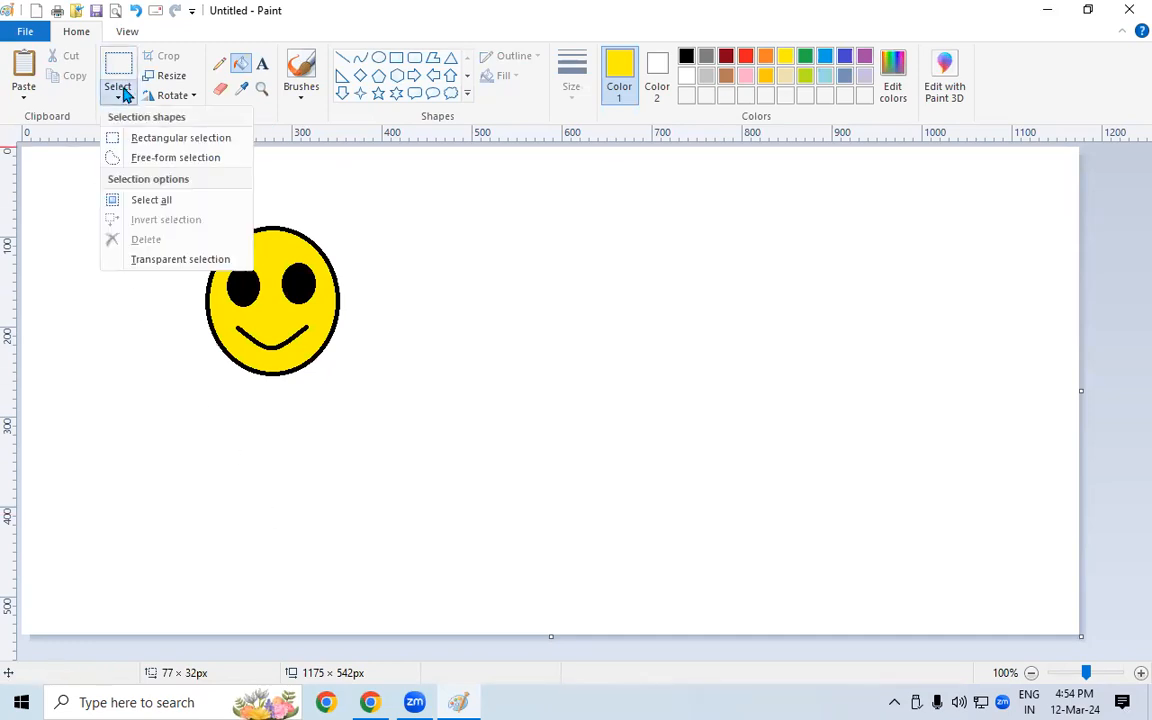
left_click(180, 142)
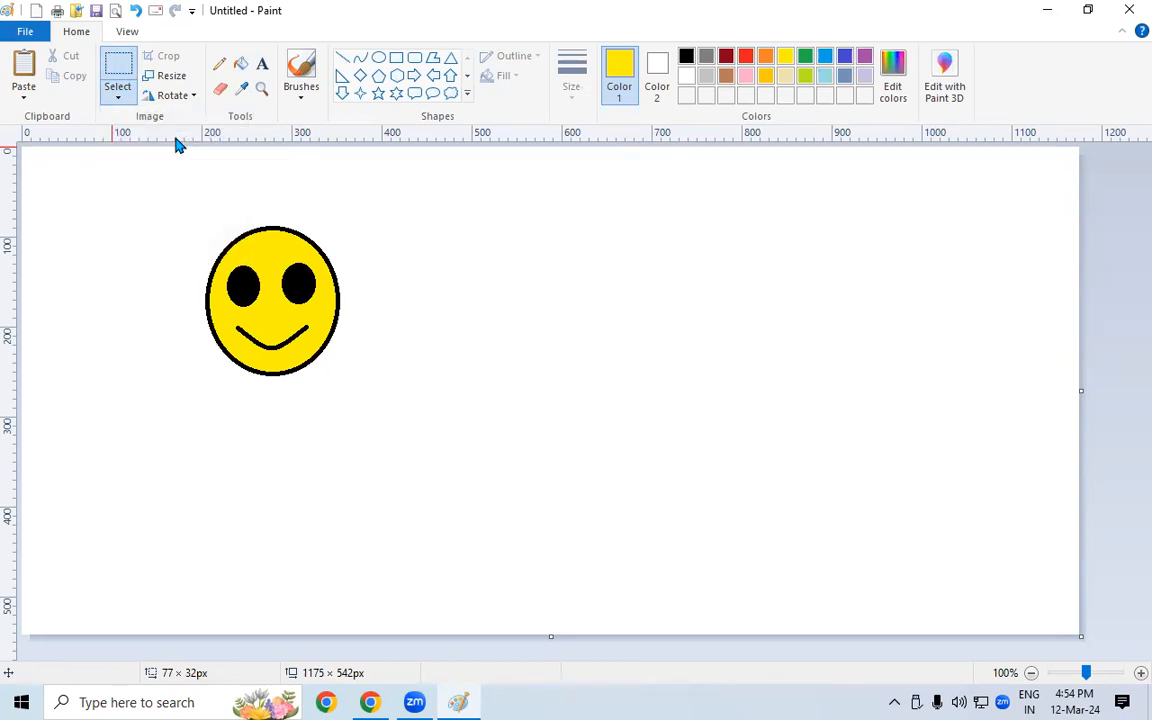
left_click_drag(195, 225, 353, 385)
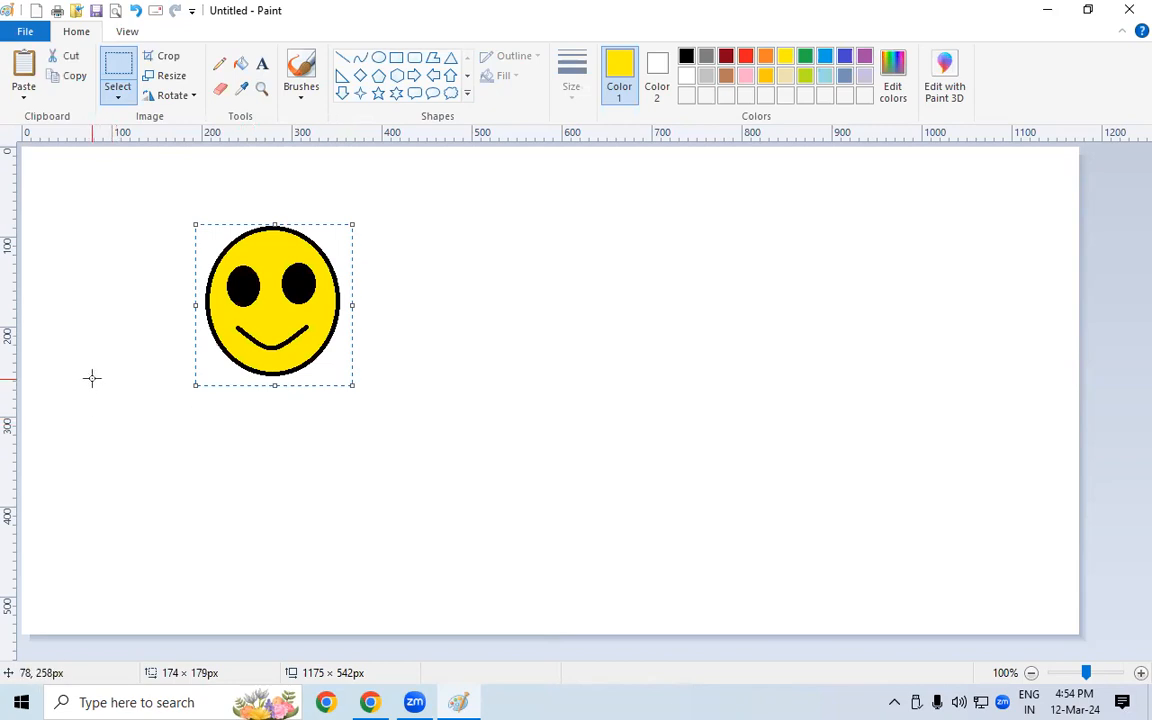
left_click(113, 92)
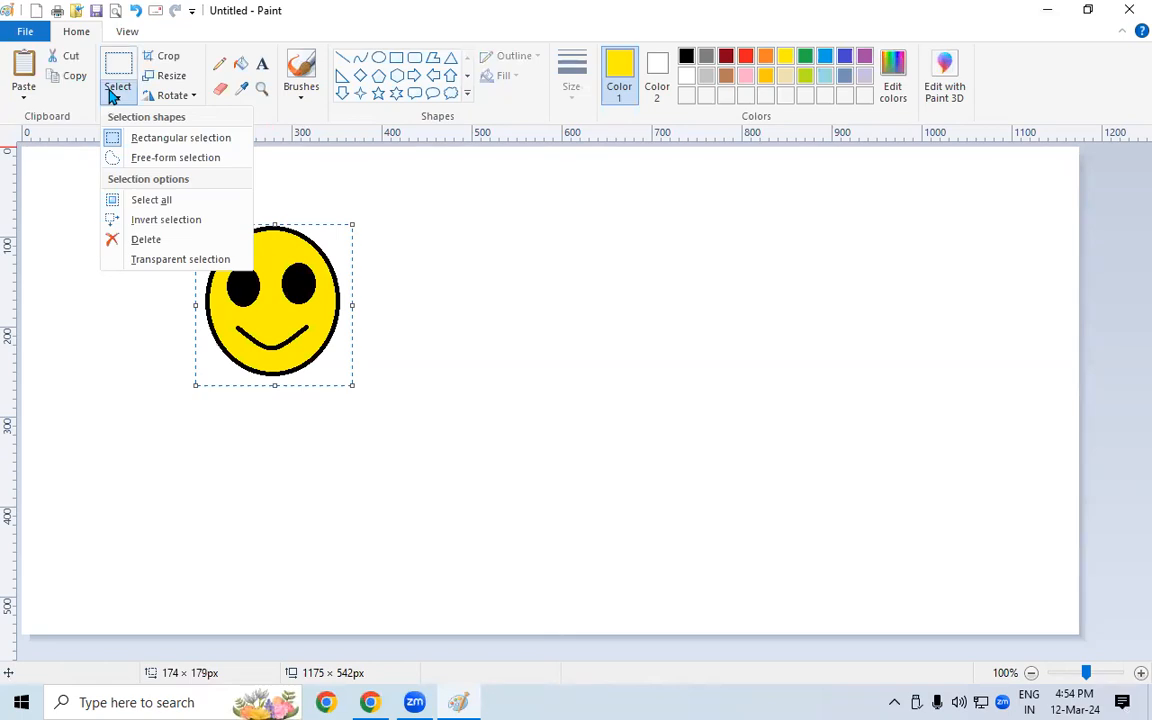
left_click(155, 260)
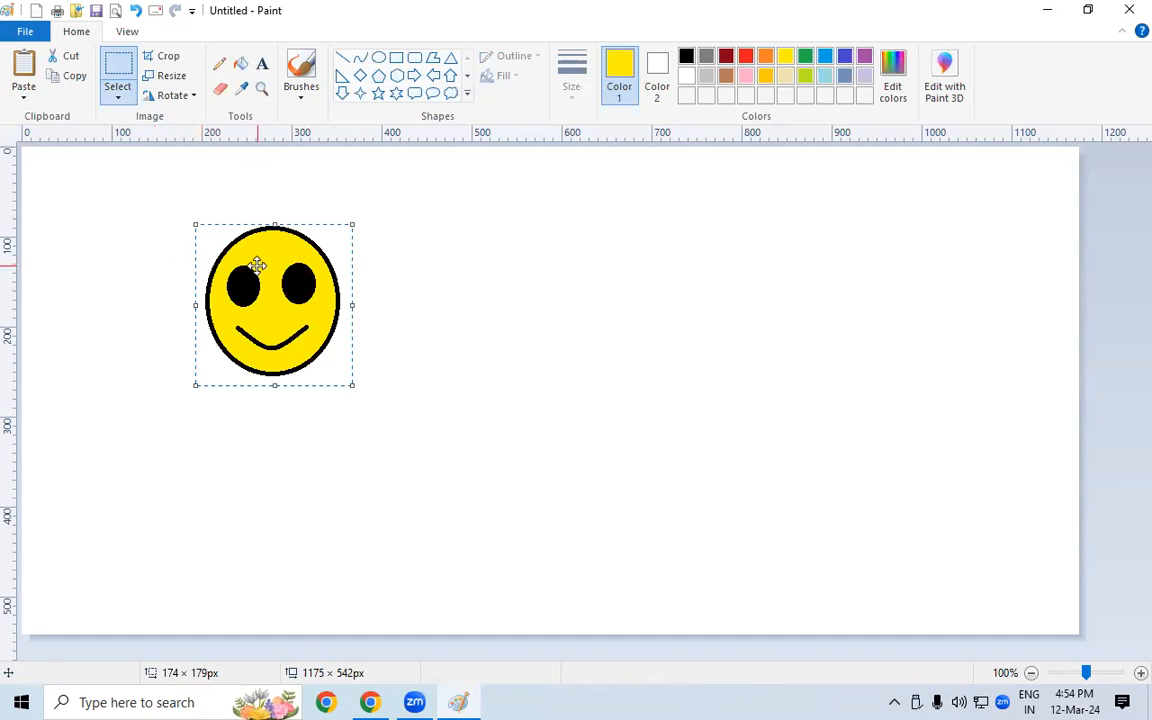
- Smear the selected smiley into a winding trail of copies across the canvas, and delete the entire picture
mouse_move(257, 265)
left_mouse_down()
mouse_move(273, 356)
mouse_move(329, 417)
mouse_move(412, 391)
mouse_move(439, 308)
mouse_move(423, 238)
mouse_move(509, 209)
mouse_move(575, 221)
mouse_move(569, 346)
mouse_move(728, 405)
mouse_move(798, 231)
mouse_move(915, 226)
mouse_move(977, 281)
mouse_move(916, 379)
mouse_move(705, 361)
mouse_move(415, 276)
mouse_move(201, 271)
mouse_move(110, 364)
mouse_move(137, 404)
mouse_move(415, 285)
mouse_move(683, 215)
mouse_move(766, 307)
mouse_move(634, 428)
mouse_move(303, 317)
mouse_move(170, 235)
mouse_move(181, 186)
mouse_move(295, 229)
mouse_move(410, 430)
mouse_move(512, 321)
mouse_move(638, 245)
mouse_move(711, 419)
mouse_move(833, 252)
mouse_move(926, 262)
mouse_move(800, 399)
mouse_move(438, 255)
mouse_move(204, 358)
mouse_move(365, 300)
mouse_move(509, 199)
mouse_move(660, 388)
mouse_move(797, 233)
mouse_move(855, 270)
mouse_move(866, 414)
left_mouse_up()
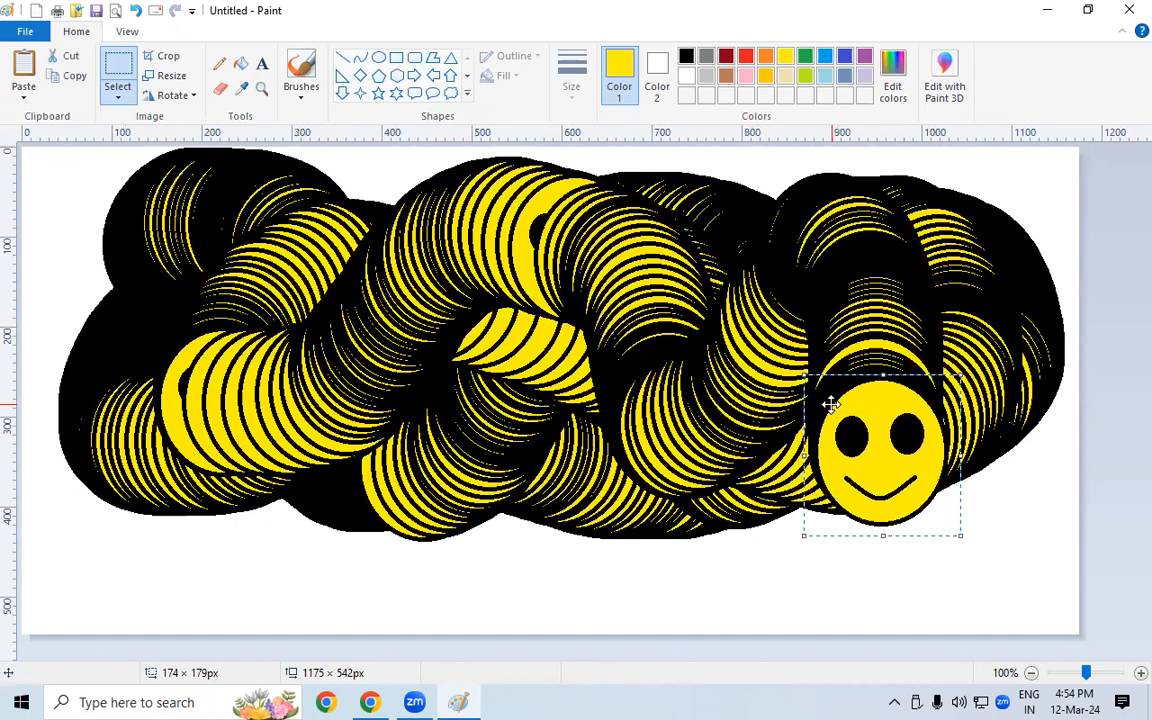
key("ctrl+a")
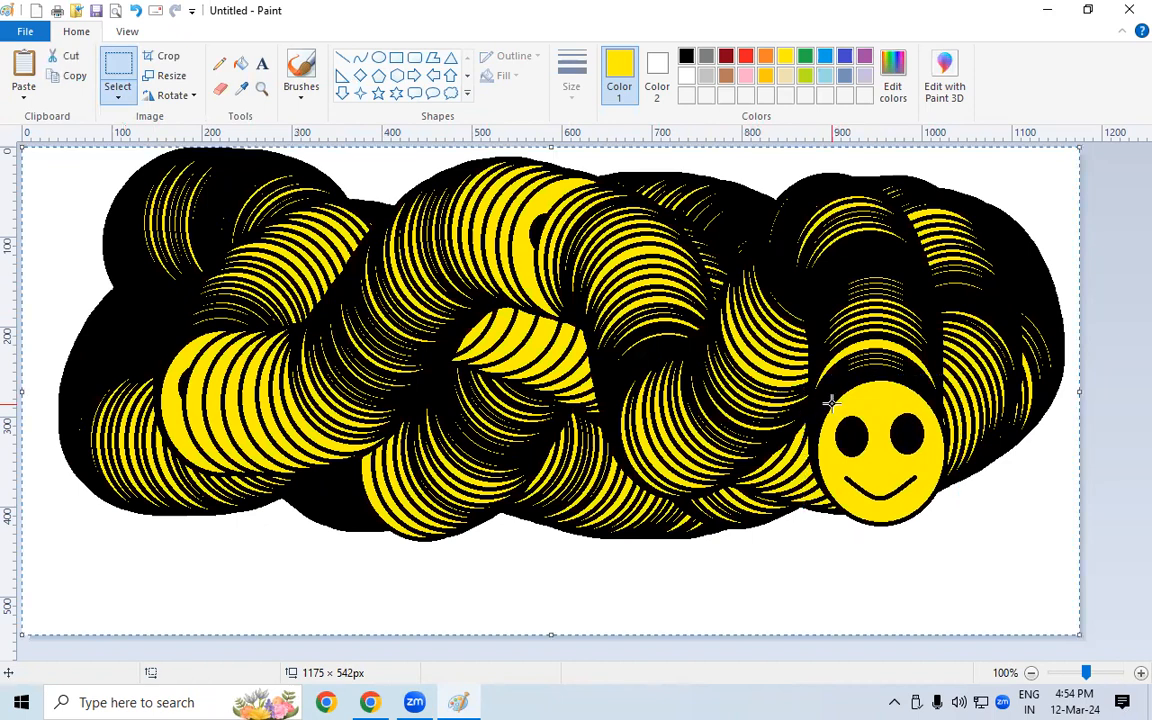
key("Delete")
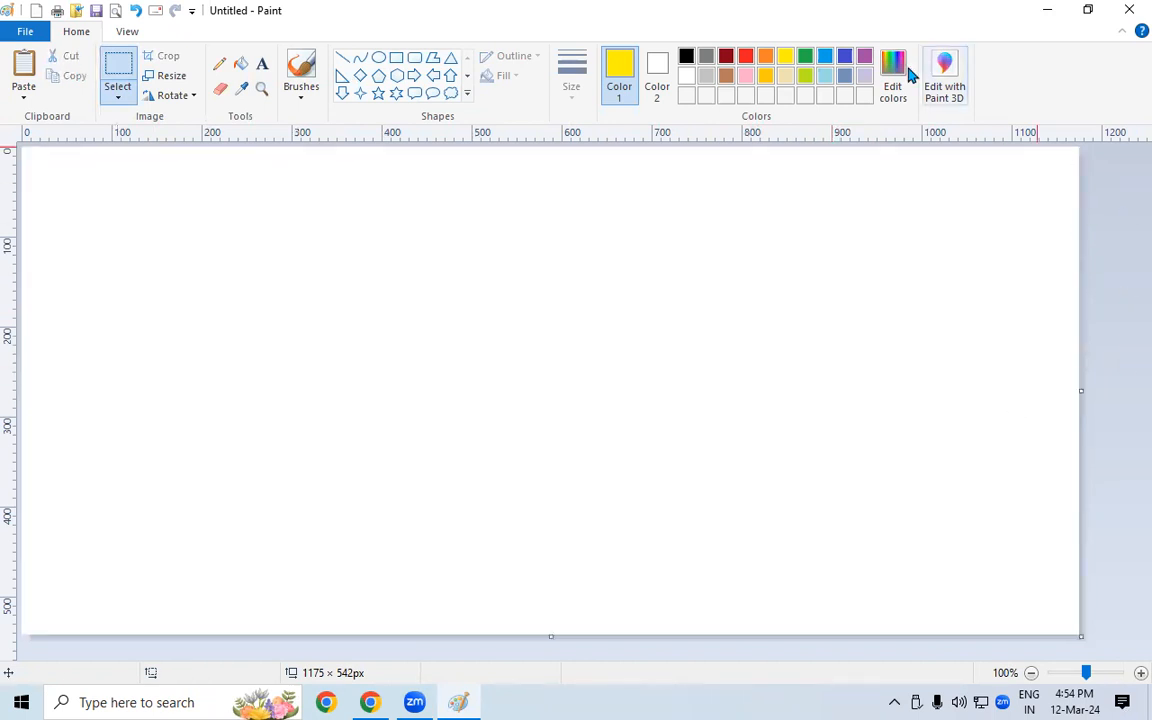
- Draw a black-outlined smiley face with an oval head about 149 × 160 px, two round eyes and a curved mouth
left_click(686, 56)
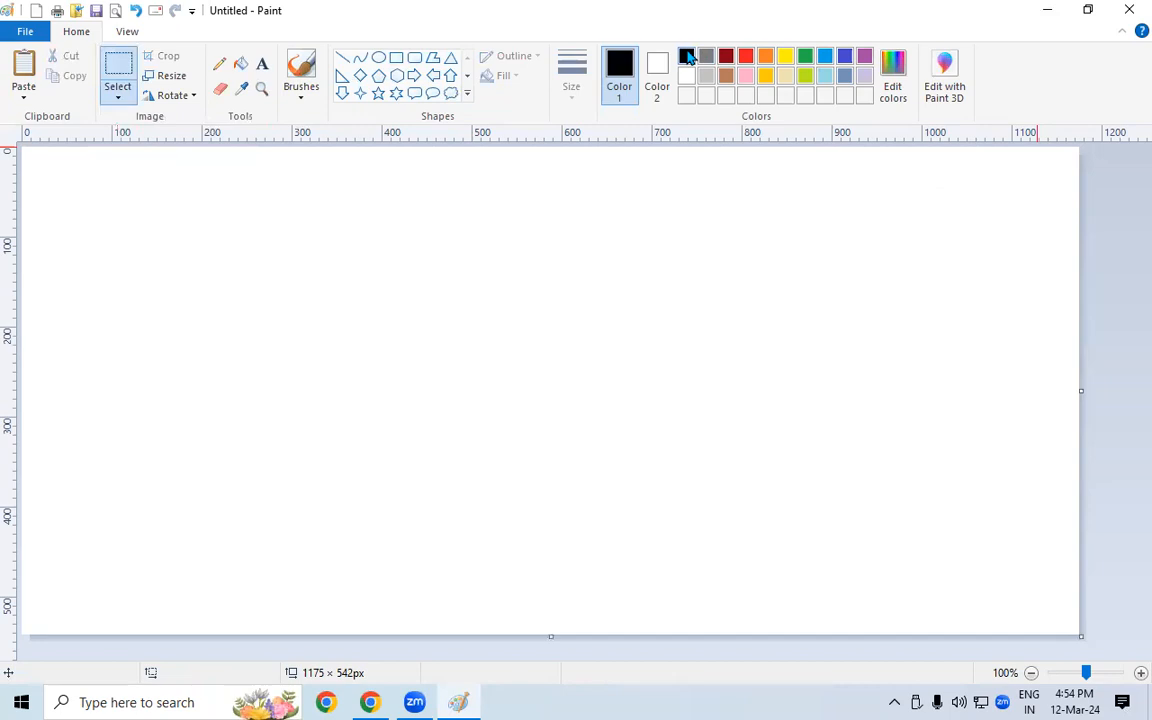
left_click(376, 62)
left_click_drag(208, 197, 341, 339)
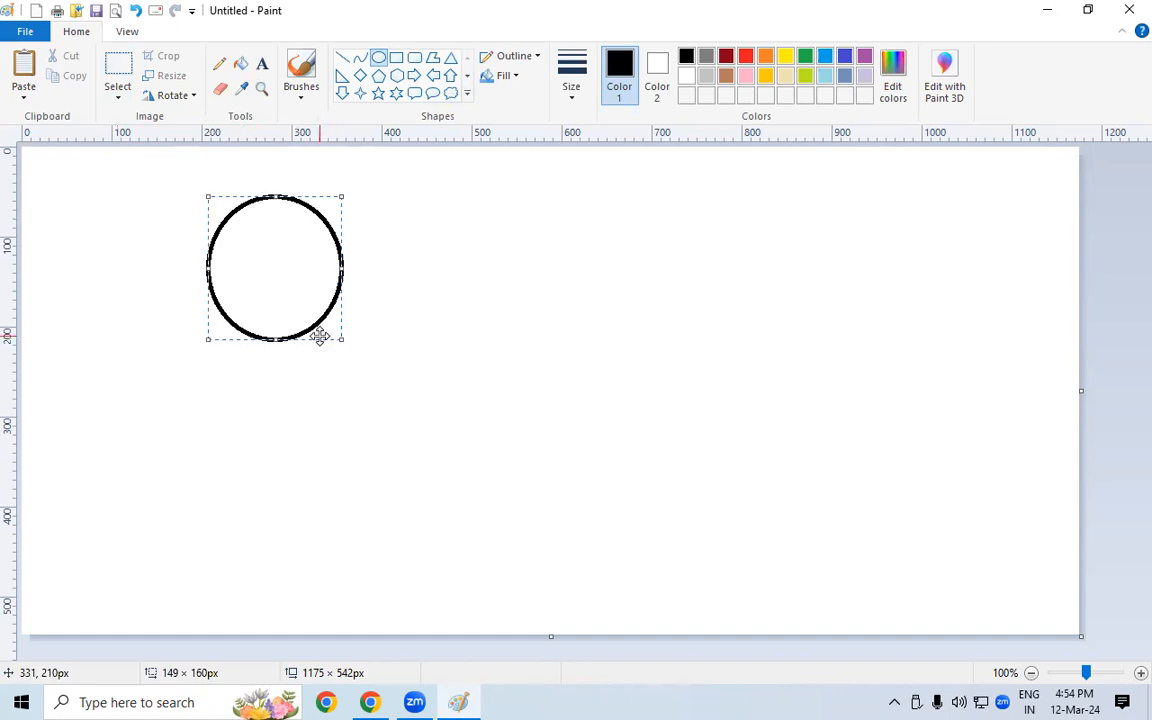
left_click(509, 327)
left_click_drag(221, 235, 265, 281)
left_click_drag(280, 236, 318, 278)
left_click(509, 296)
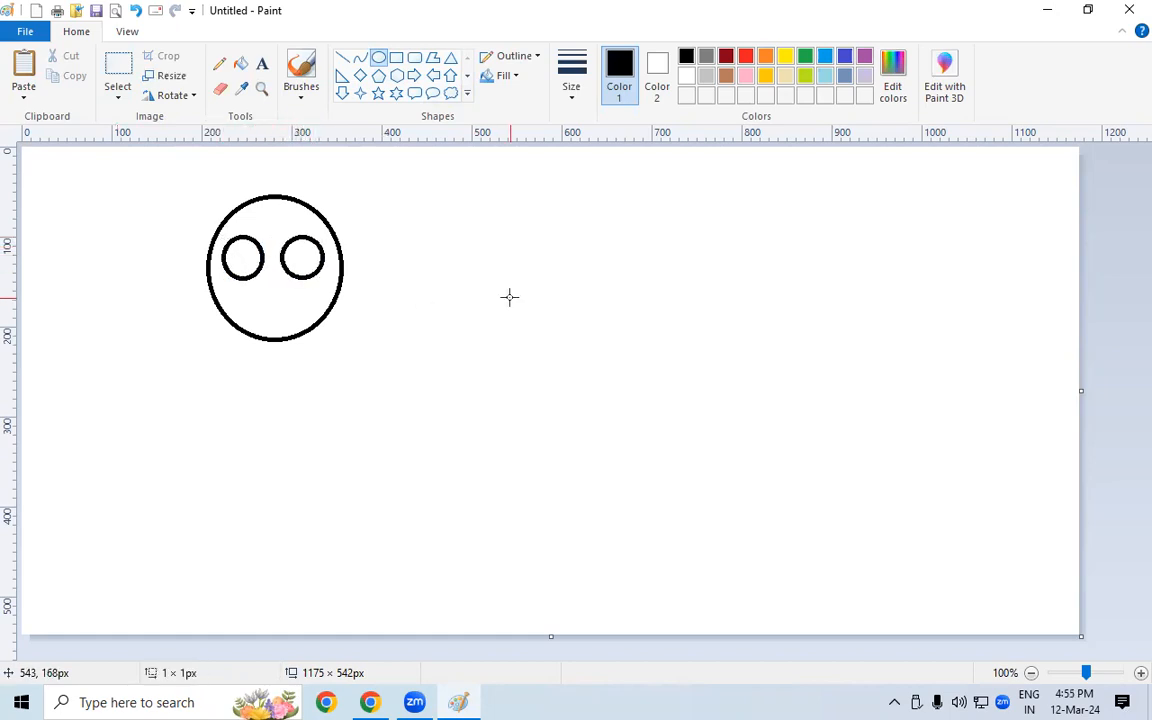
left_click(361, 58)
mouse_move(239, 296)
left_mouse_down()
mouse_move(294, 296)
mouse_move(267, 327)
left_mouse_up()
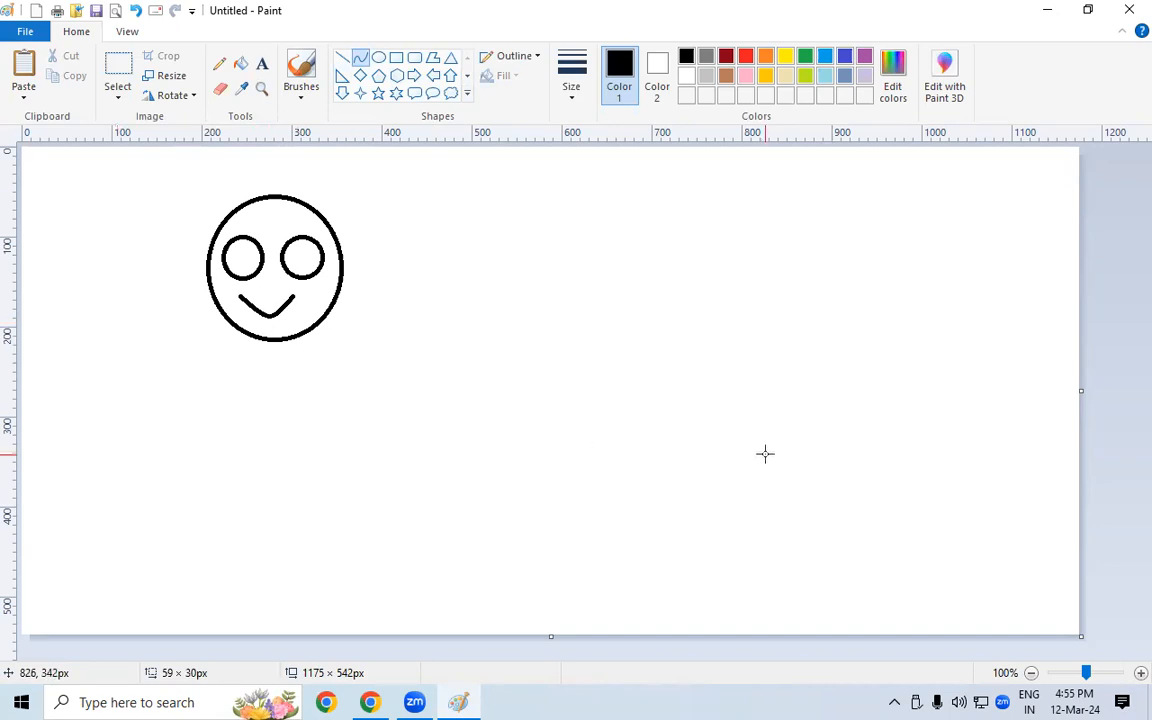
- Fill both eyes of the new smiley with black and its face with yellow
left_click(241, 63)
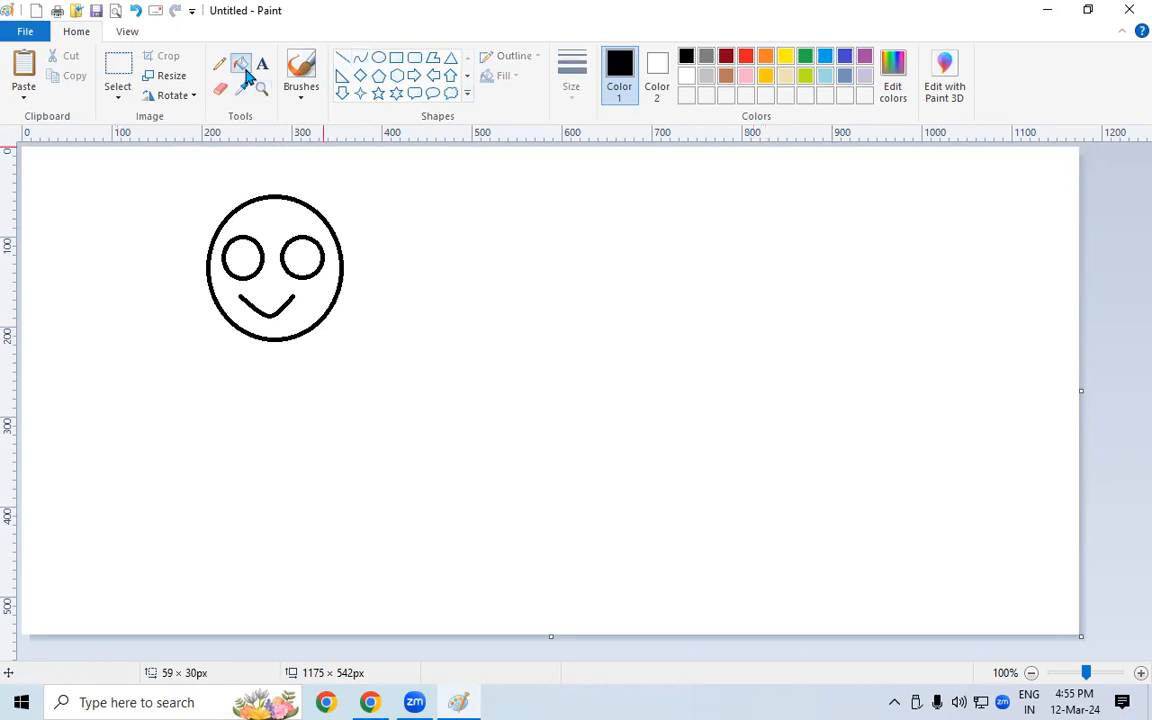
left_click(303, 258)
left_click(248, 262)
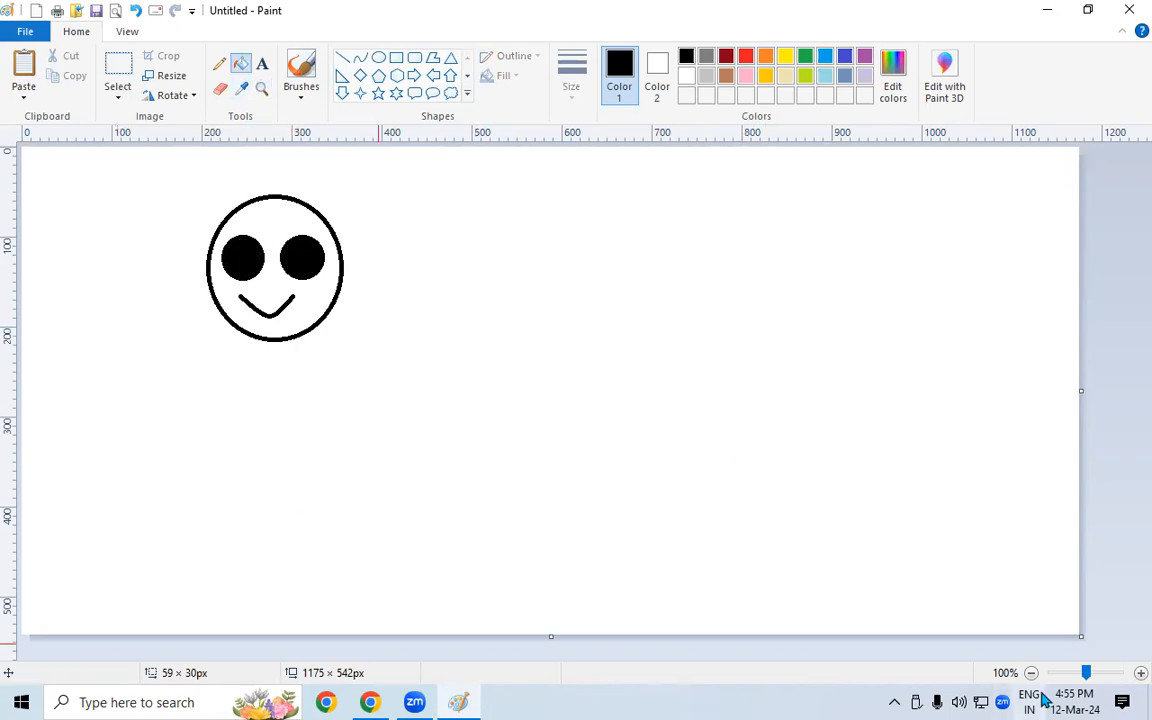
left_click(789, 60)
left_click(290, 212)
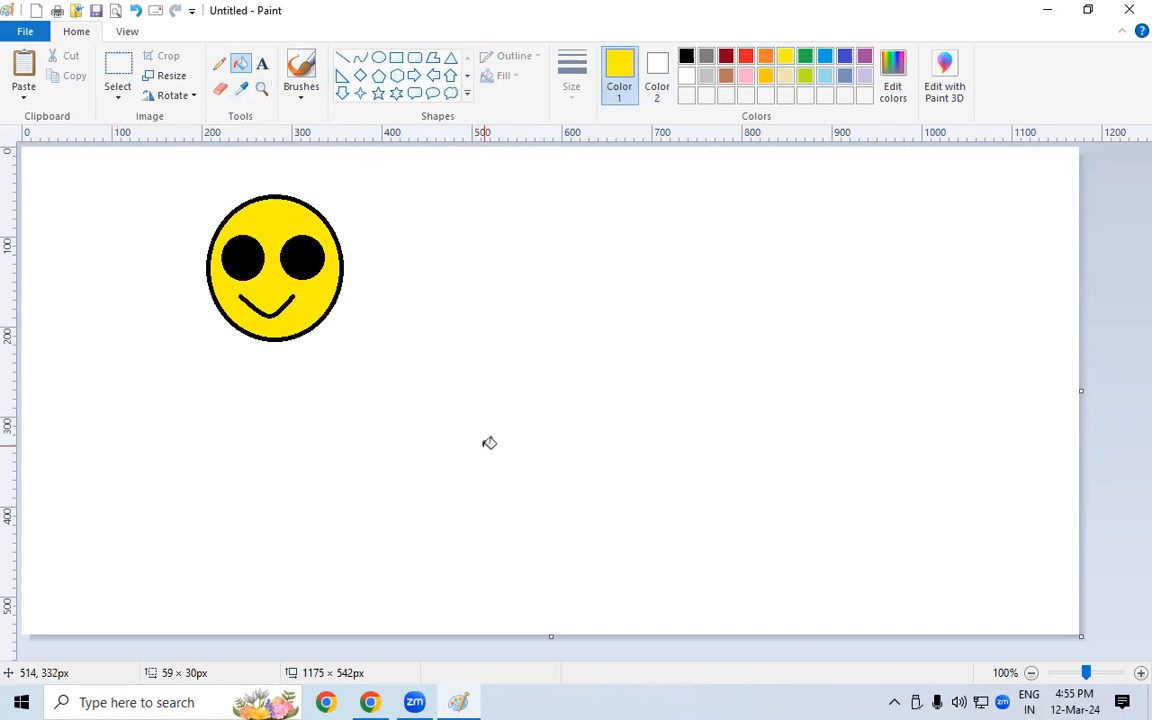
- Select the new smiley with a rectangle of about 179 × 178 px, leaving transparent selection on
left_click(110, 84)
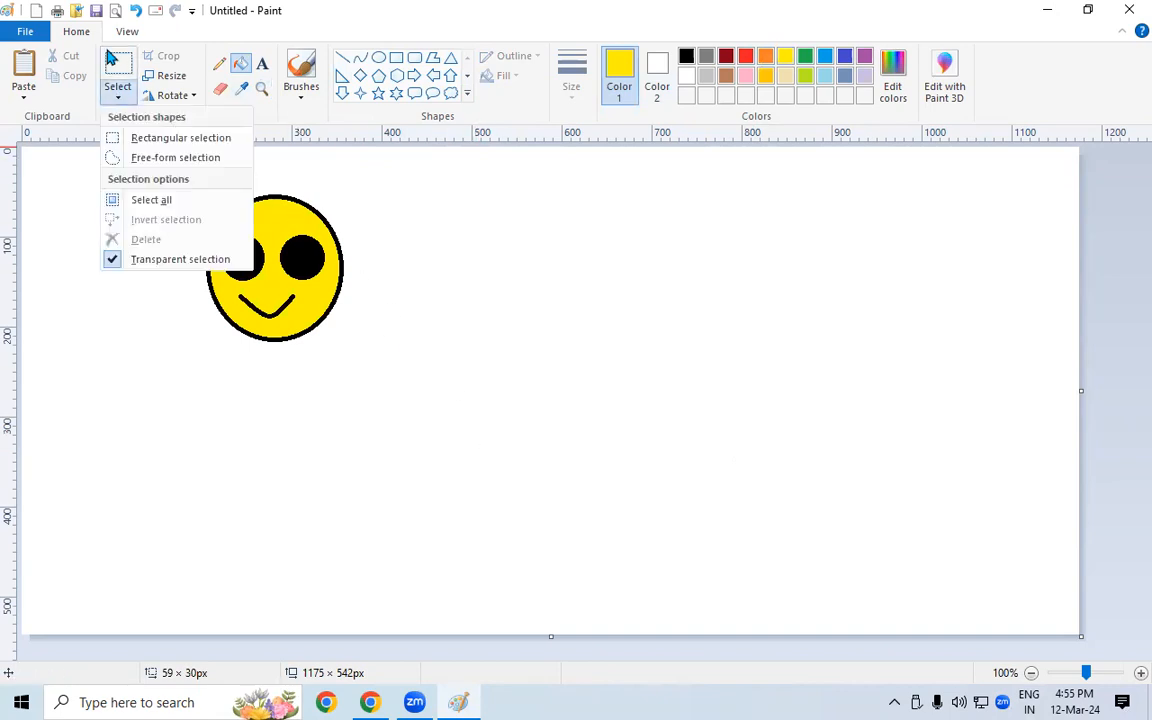
left_click(157, 141)
left_click_drag(195, 188, 357, 348)
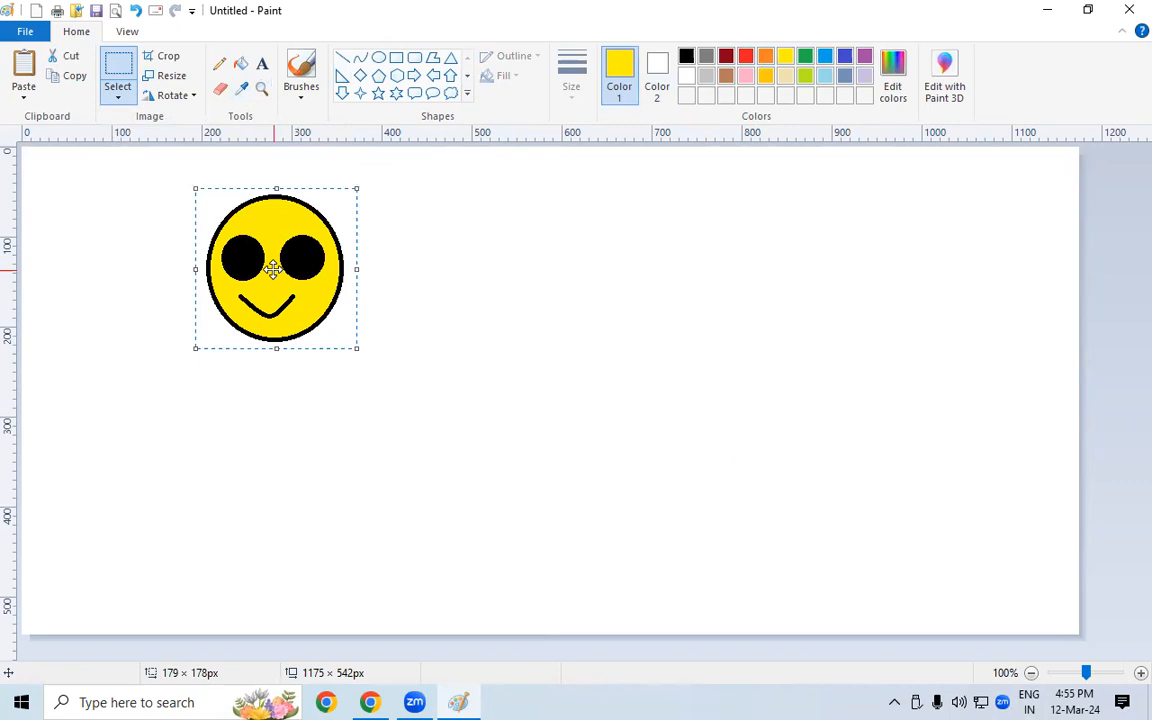
left_click(122, 93)
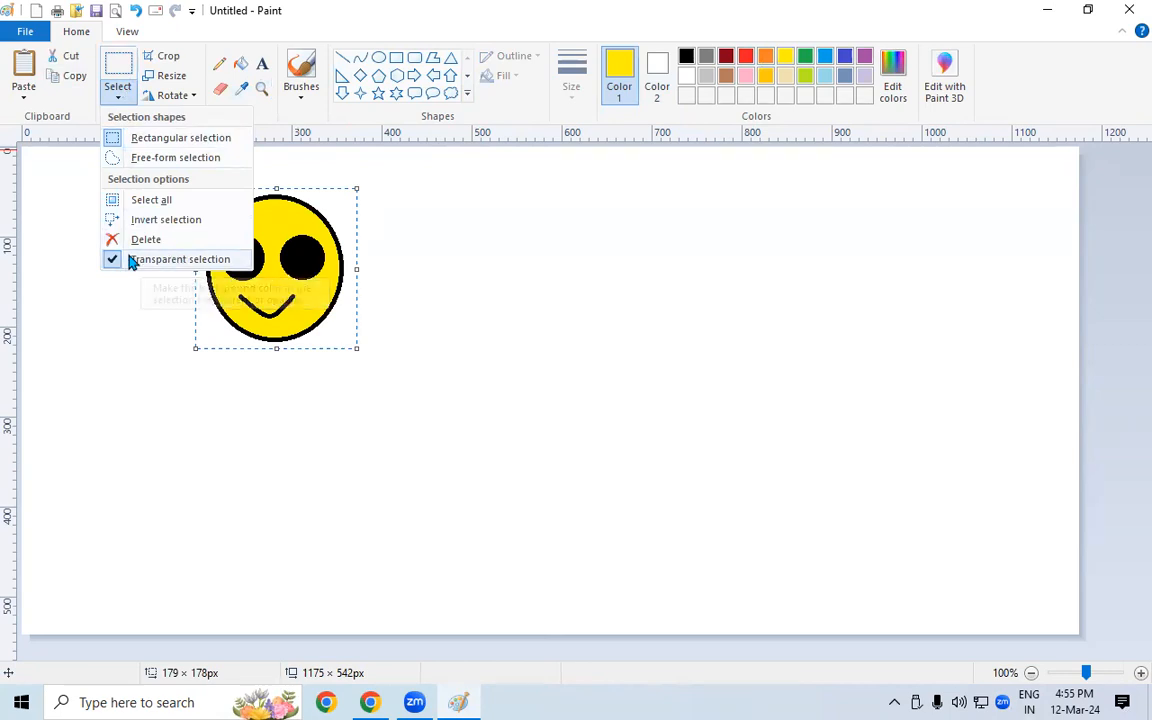
left_click(512, 270)
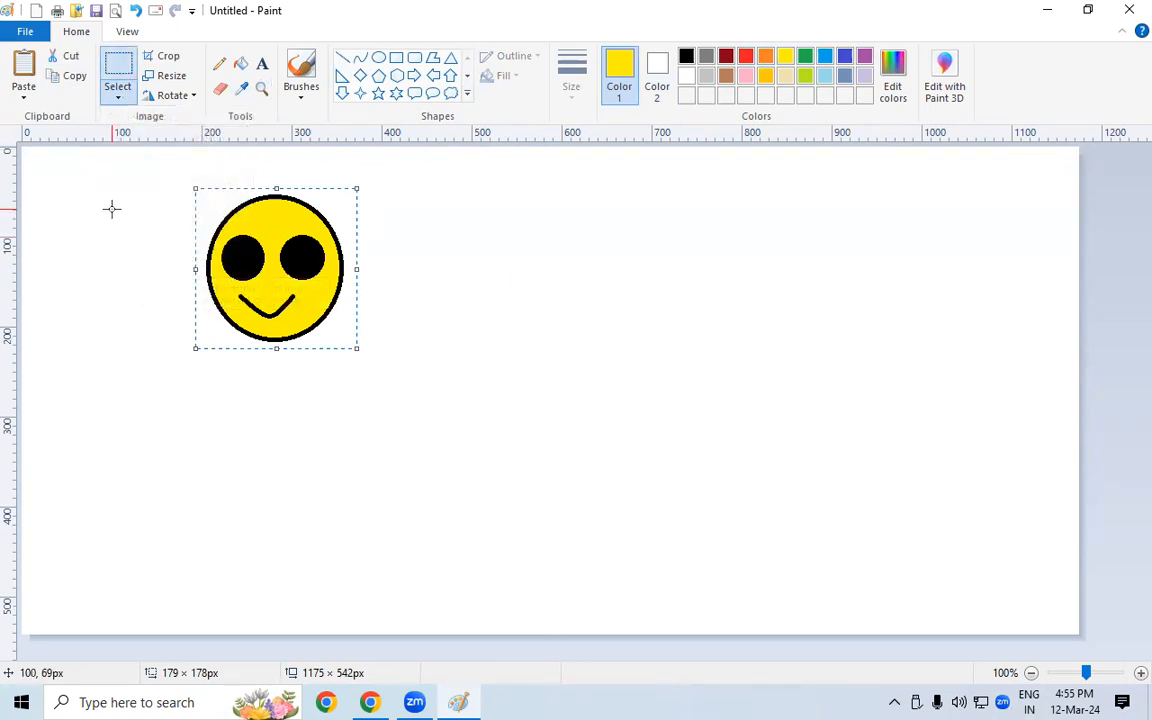
- Smear the second smiley over most of the canvas, leaving it near the centre, and clear the whole picture
mouse_move(260, 233)
left_mouse_down()
mouse_move(260, 318)
mouse_move(286, 359)
mouse_move(334, 367)
mouse_move(389, 260)
mouse_move(469, 234)
mouse_move(504, 264)
mouse_move(513, 312)
mouse_move(562, 356)
mouse_move(643, 271)
mouse_move(706, 245)
mouse_move(804, 338)
mouse_move(880, 272)
mouse_move(983, 323)
mouse_move(617, 291)
mouse_move(484, 440)
mouse_move(865, 334)
mouse_move(907, 404)
mouse_move(406, 381)
mouse_move(554, 438)
mouse_move(638, 390)
mouse_move(648, 328)
mouse_move(548, 289)
mouse_move(28, 219)
mouse_move(20, 295)
mouse_move(199, 278)
mouse_move(692, 285)
mouse_move(794, 325)
mouse_move(757, 439)
mouse_move(571, 510)
mouse_move(338, 488)
mouse_move(254, 388)
mouse_move(333, 272)
mouse_move(533, 221)
mouse_move(770, 224)
mouse_move(926, 274)
mouse_move(972, 391)
mouse_move(903, 483)
mouse_move(549, 496)
mouse_move(180, 448)
mouse_move(78, 376)
mouse_move(163, 269)
mouse_move(370, 269)
mouse_move(414, 390)
mouse_move(343, 458)
mouse_move(480, 470)
mouse_move(566, 384)
mouse_move(655, 282)
left_mouse_up()
left_click(1000, 367)
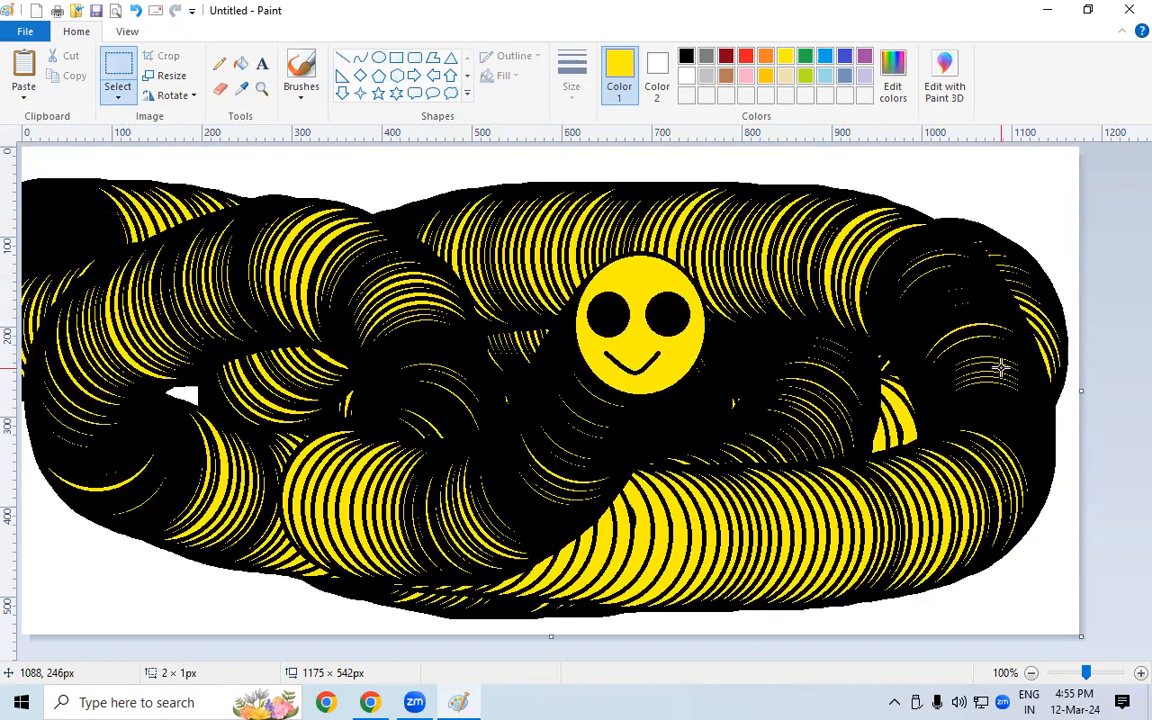
key("ctrl+a")
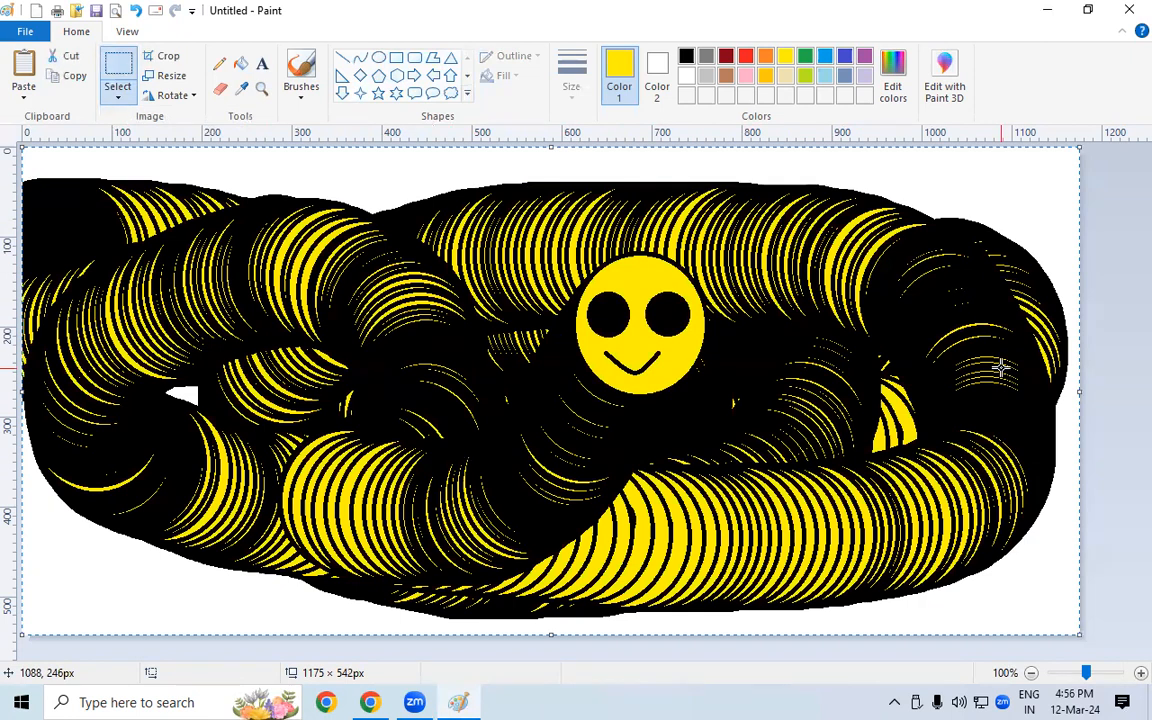
key("Delete")
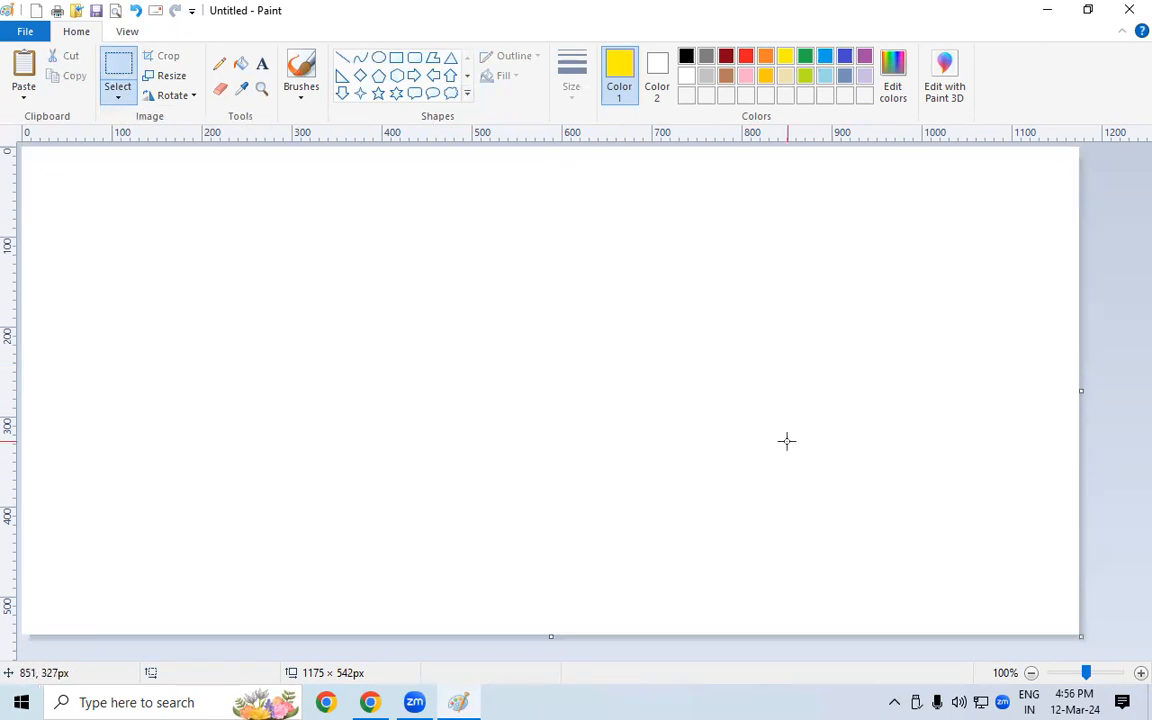
- Draw a wavy line, two long curved lines and two looping scribbles freehand with the black Pencil
left_click(686, 56)
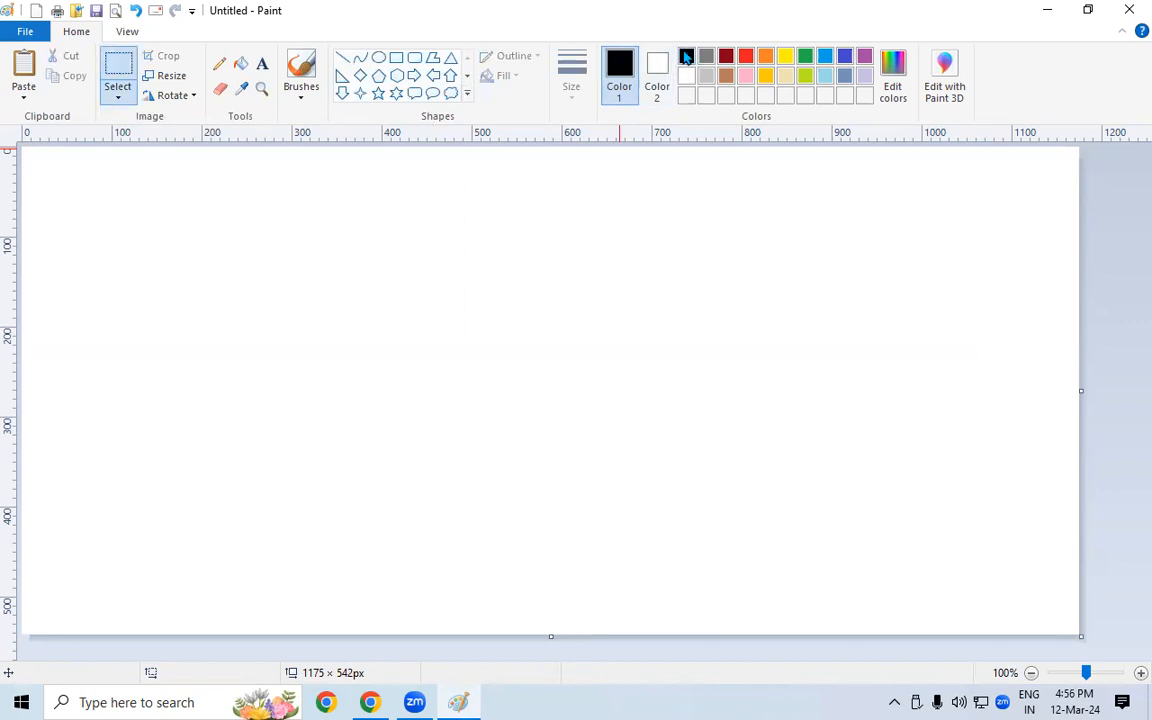
left_click(219, 63)
mouse_move(166, 204)
left_mouse_down()
mouse_move(233, 297)
mouse_move(292, 239)
mouse_move(327, 313)
mouse_move(363, 252)
mouse_move(455, 302)
mouse_move(476, 245)
mouse_move(720, 276)
left_mouse_up()
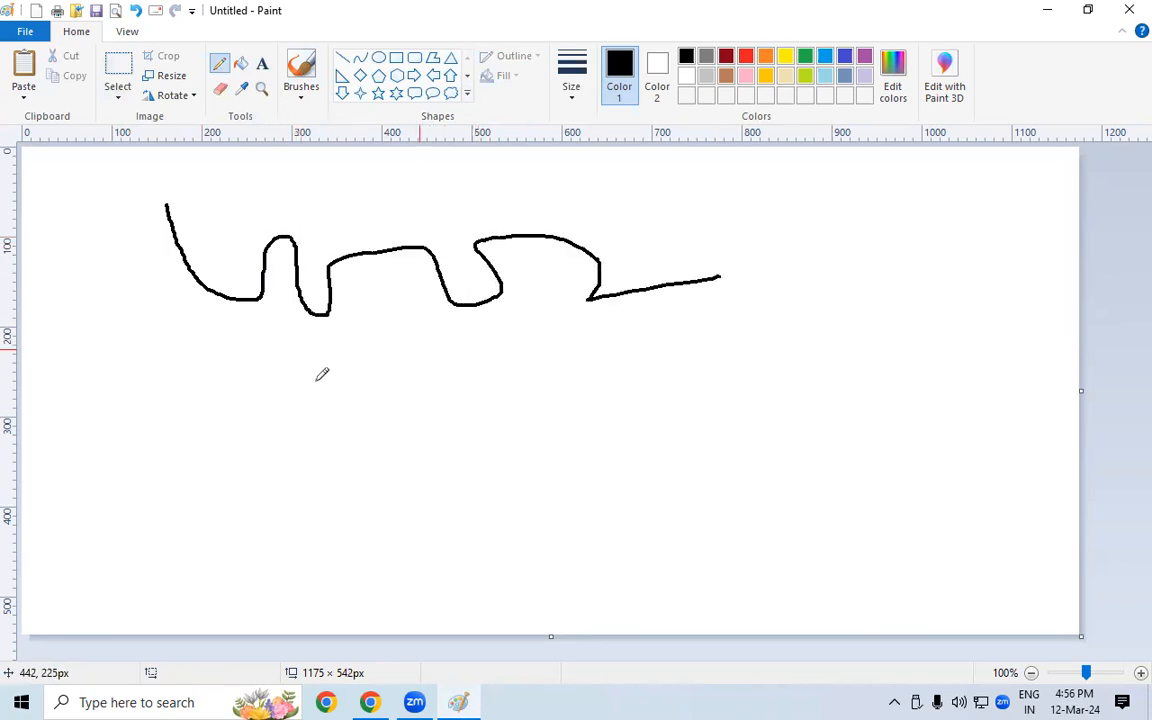
left_click_drag(283, 393, 602, 357)
left_click_drag(311, 464, 826, 421)
mouse_move(130, 298)
left_mouse_down()
mouse_move(131, 352)
mouse_move(185, 349)
mouse_move(105, 414)
mouse_move(172, 430)
left_mouse_up()
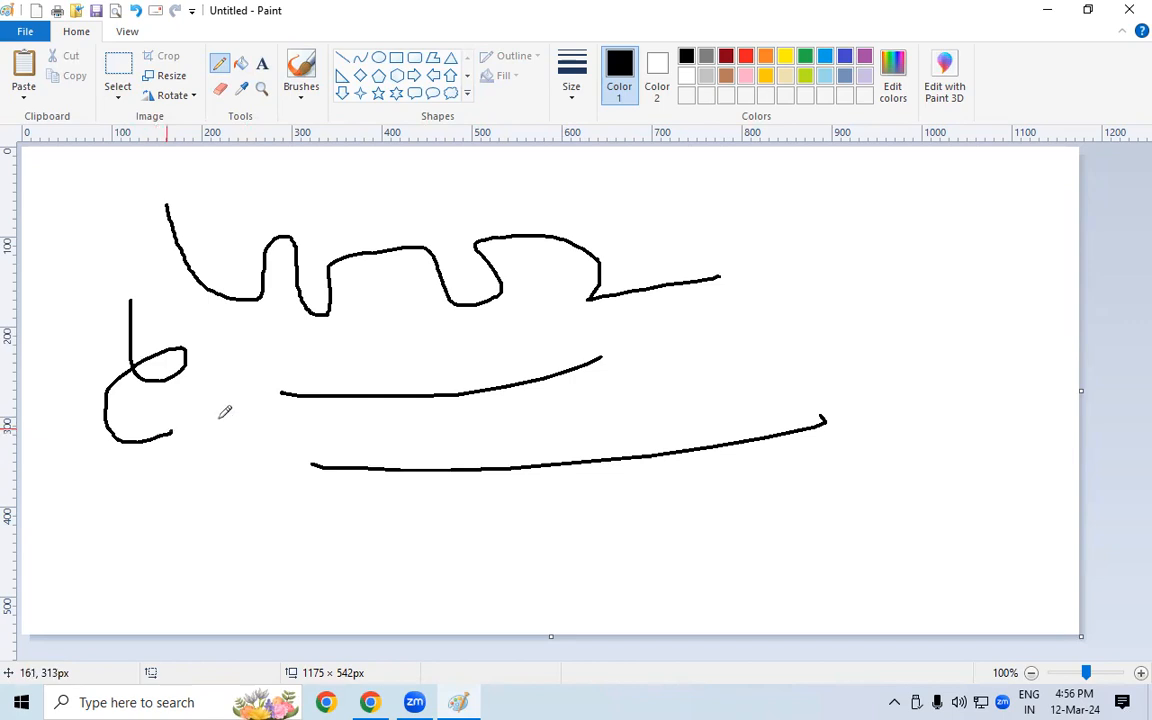
mouse_move(630, 200)
left_mouse_down()
mouse_move(724, 318)
mouse_move(766, 274)
mouse_move(744, 258)
mouse_move(657, 396)
mouse_move(598, 311)
mouse_move(765, 340)
left_mouse_up()
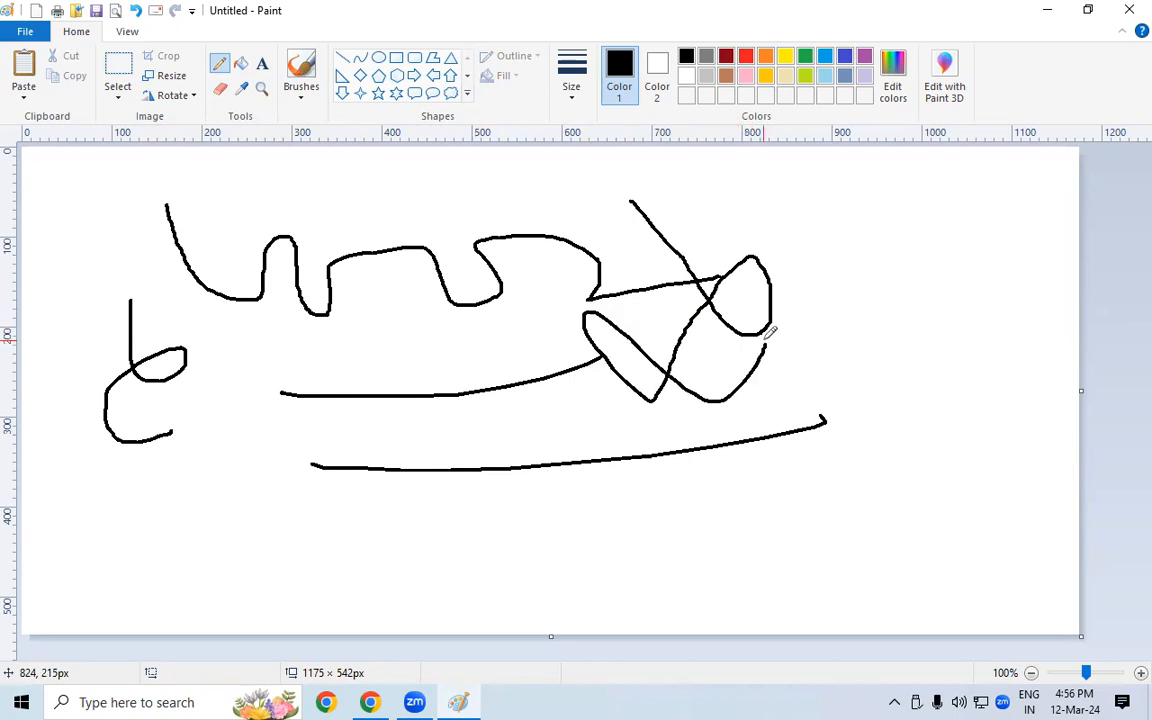